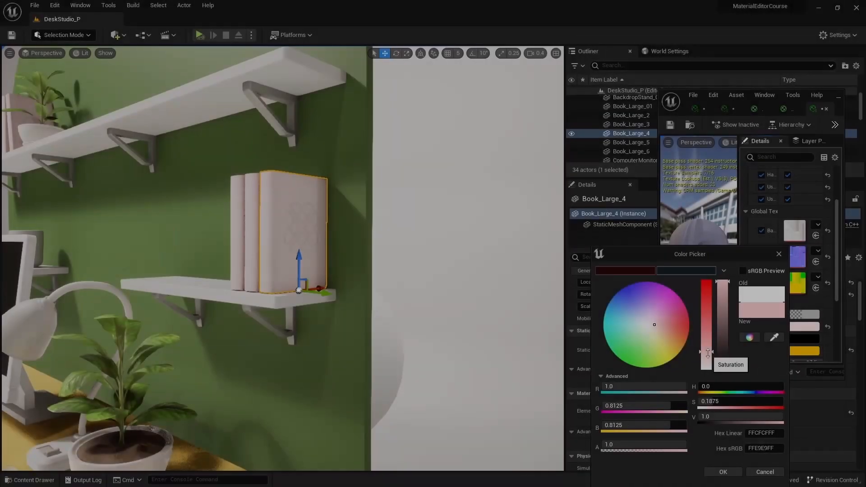
- Adjust the saturation of the tint colour in the selected book's material instance
left_click_drag(704, 320, 704, 332)
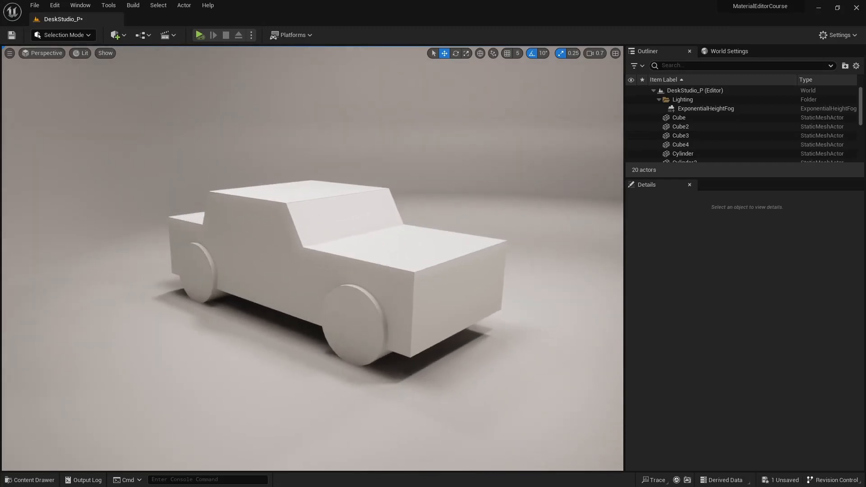
- Try moving parts of the blocked-out car, and undo the moves
left_click(418, 285)
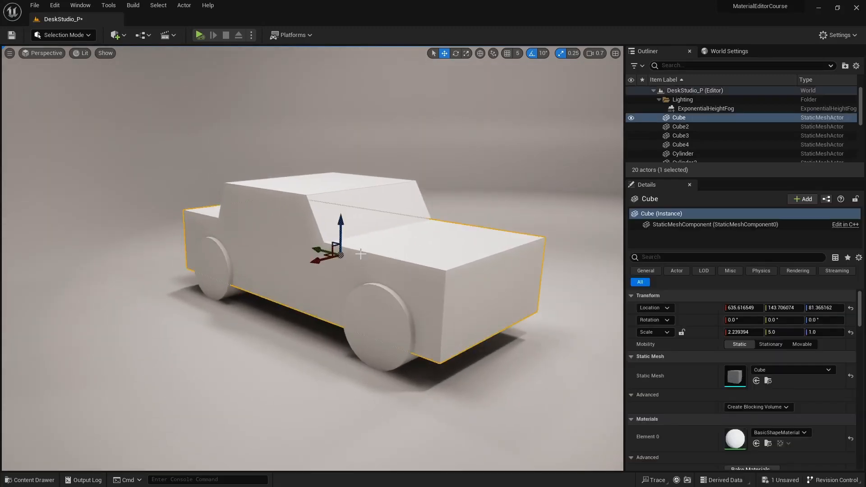
left_click(317, 213)
left_click_drag(361, 187, 336, 98)
key("ctrl+z")
key("ctrl+z")
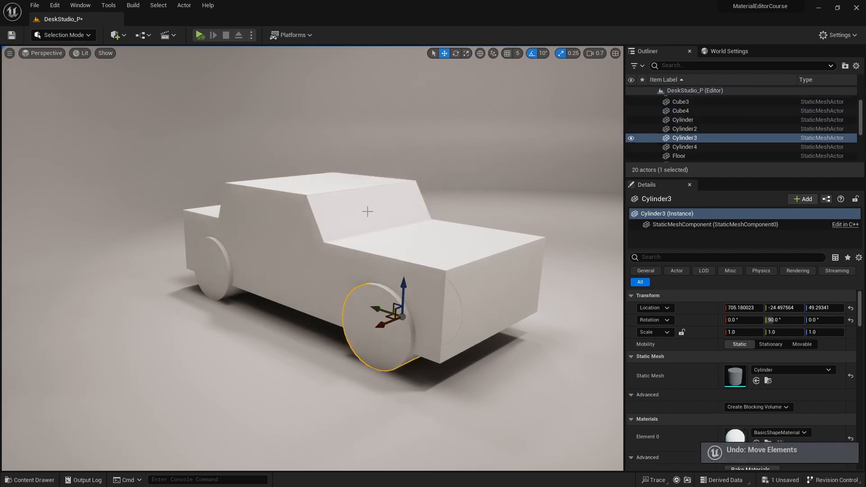
key("Escape")
right_click_drag(331, 202, 375, 208)
key("w")
key("d")
key("s")
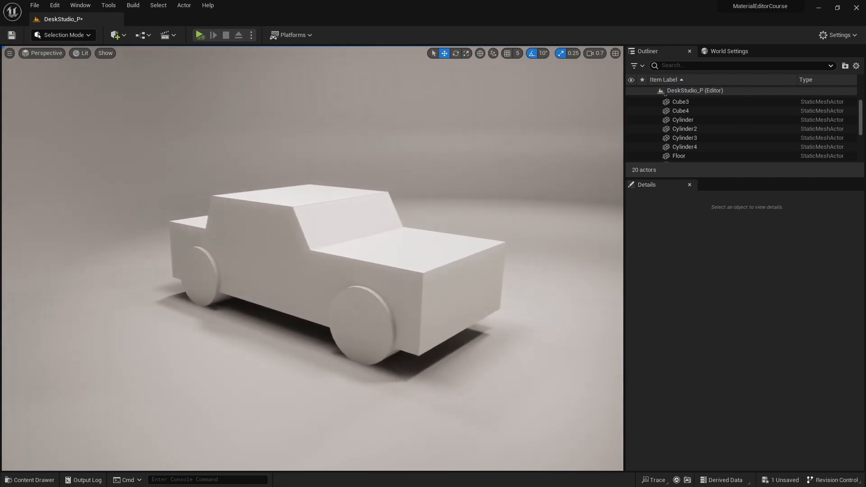
- Try shifting the car's lower body cube away from the cabin, and undo the move
left_click(388, 276)
left_click_drag(293, 255, 304, 241)
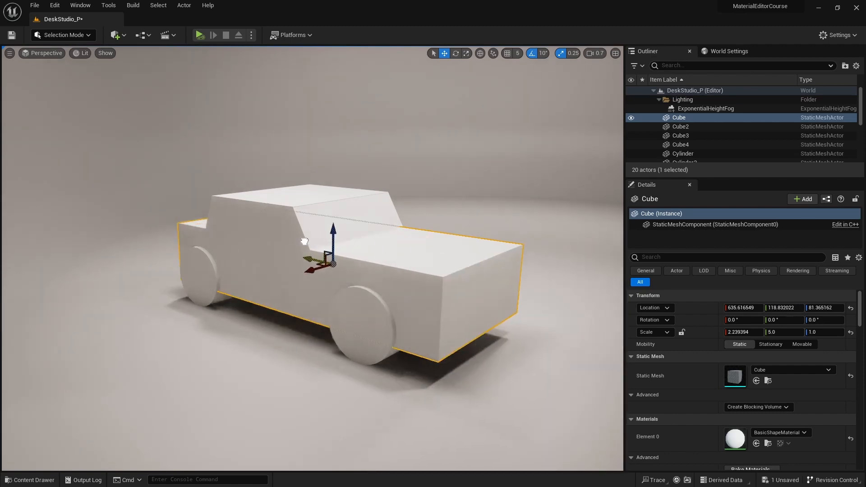
key("ctrl+z")
right_click_drag(344, 234, 334, 222)
key("Escape")
right_click_drag(308, 178, 324, 183)
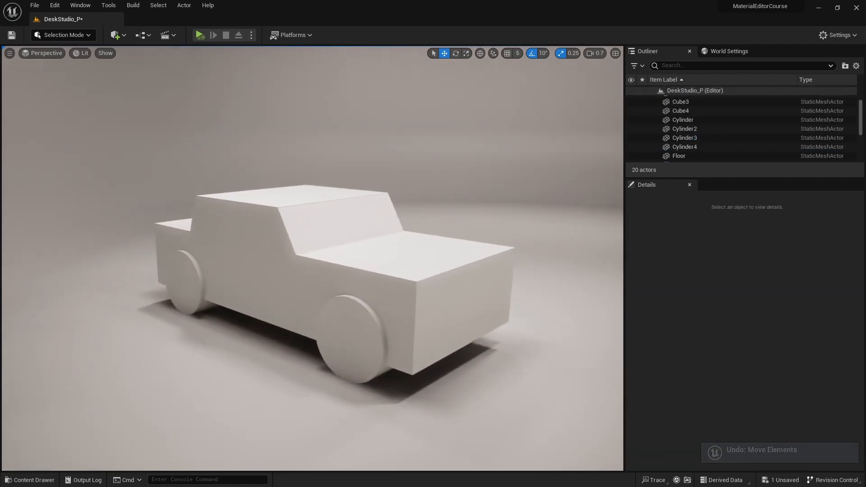
left_click(118, 37)
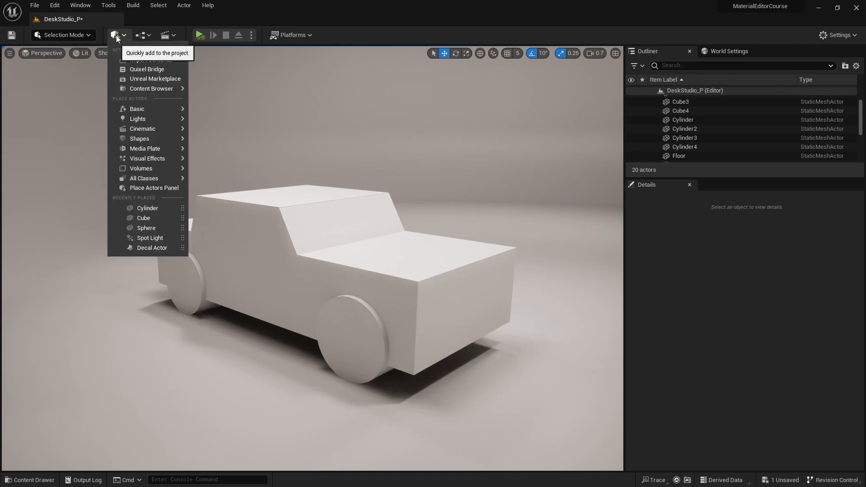
mouse_move(158, 143)
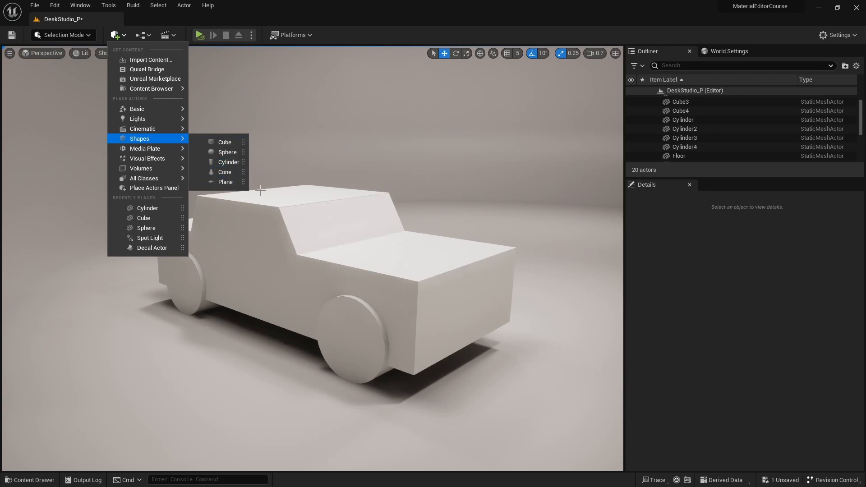
right_click_drag(333, 203, 316, 211)
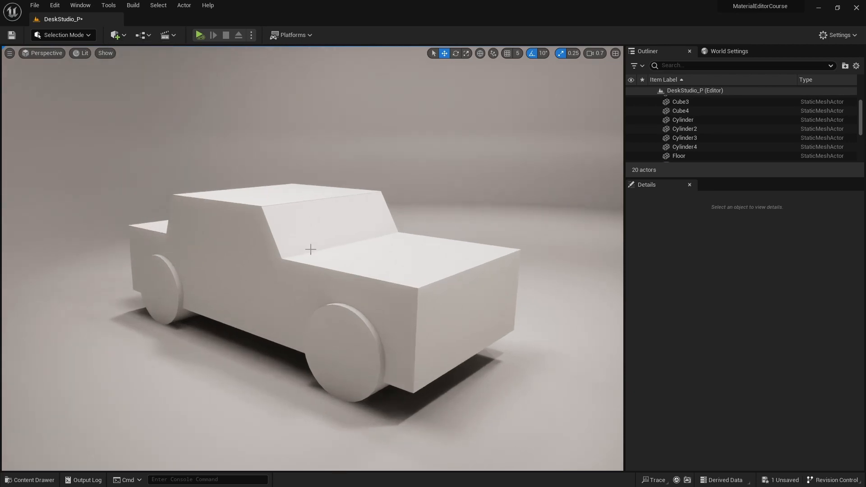
- Select the car's lower body cube and examine the material assigned to its Element 0 slot
left_click(300, 285)
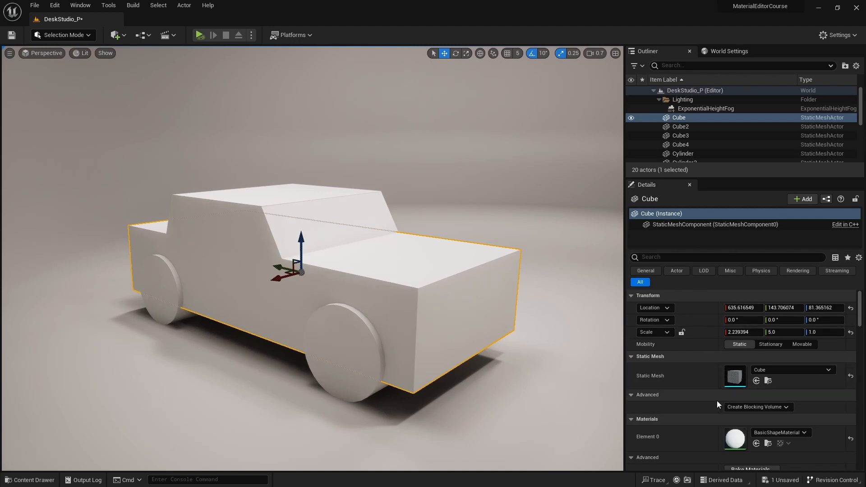
scroll(713, 403, "down", 2)
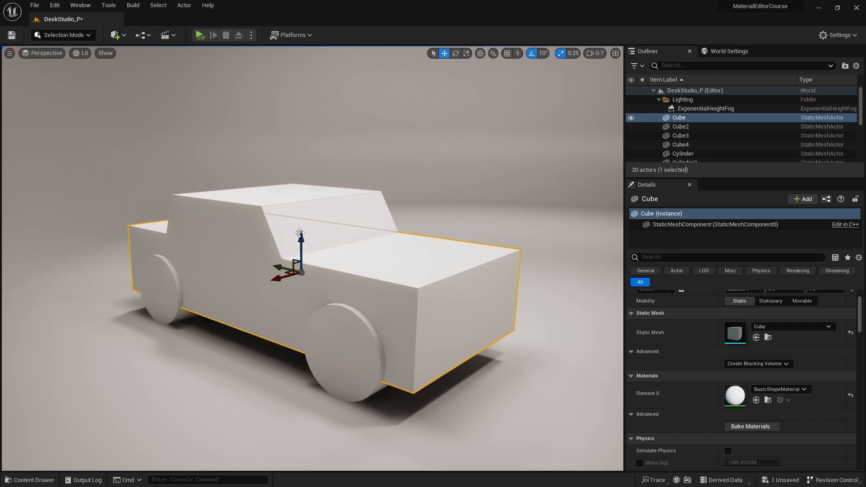
left_click_drag(311, 271, 360, 234, "alt")
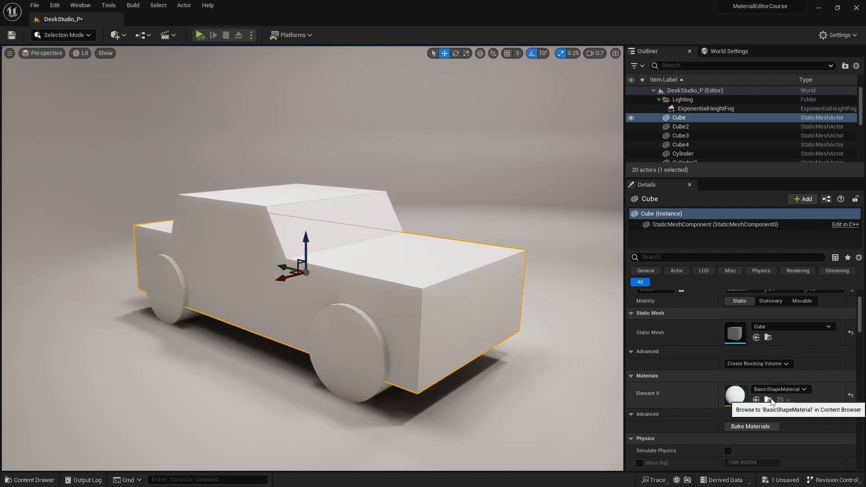
- Create a new material named M_CarPaint_01 in the Testing folder
left_click(31, 480)
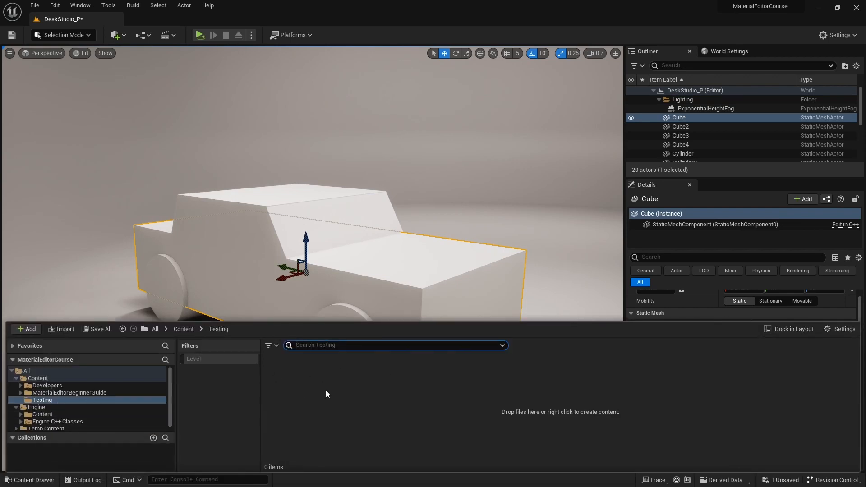
right_click(340, 383)
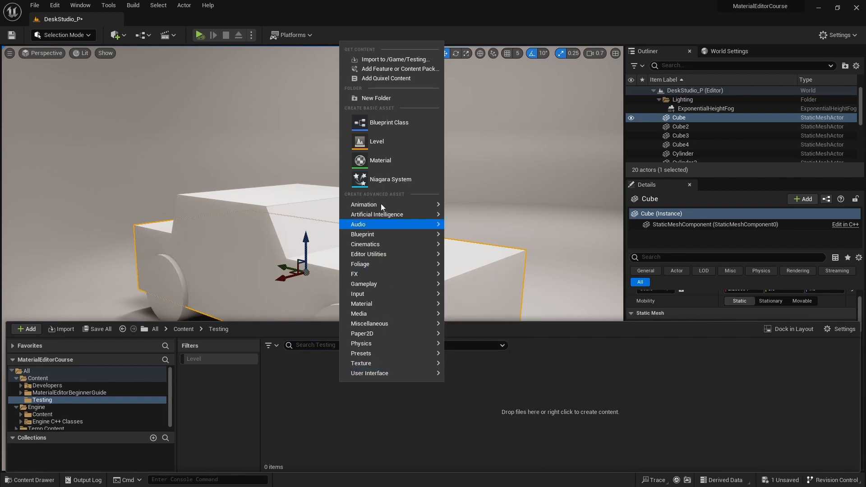
left_click(388, 165)
type("M")
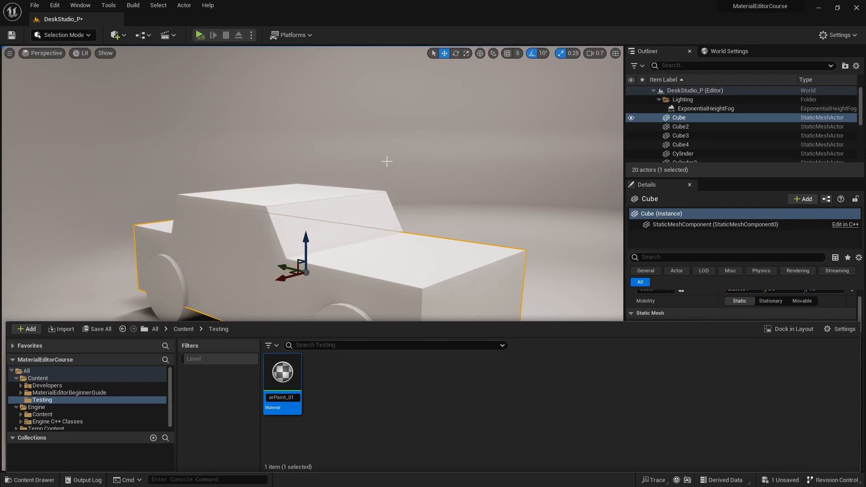
type("_CarPaint_01")
key("Return")
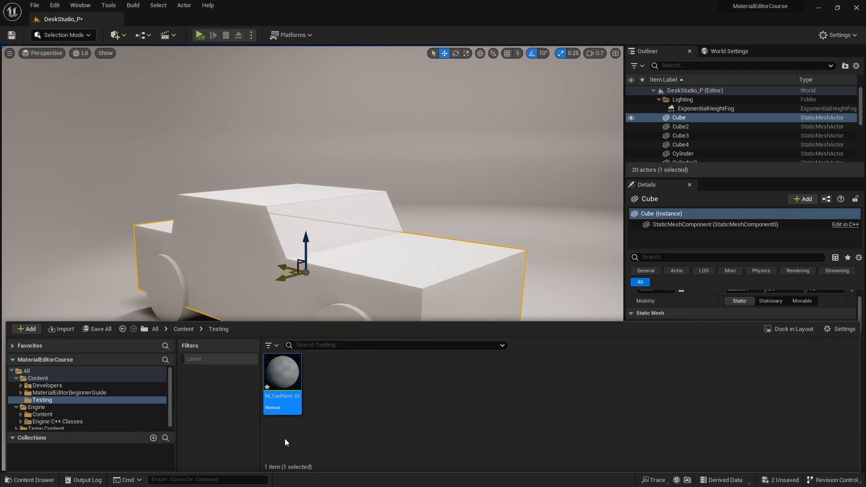
- Open M_CarPaint_01 for editing and look over its empty material graph
double_click(285, 377)
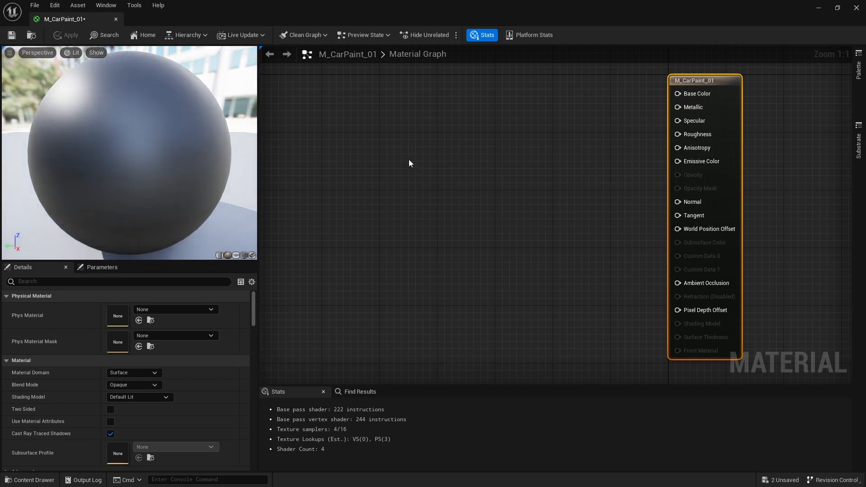
right_click_drag(462, 147, 491, 149)
scroll(491, 149, "down", 3)
scroll(491, 149, "up", 2)
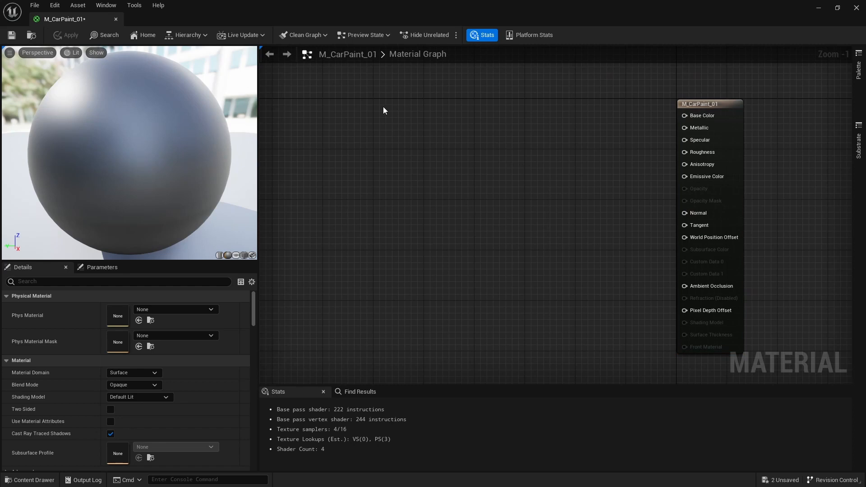
left_click_drag(381, 130, 539, 321)
left_click_drag(328, 96, 454, 230)
left_click_drag(429, 155, 435, 291)
- Preview the material on the cylinder, plane and cube meshes, and return the preview to the sphere from farther away
left_click_drag(124, 115, 125, 115)
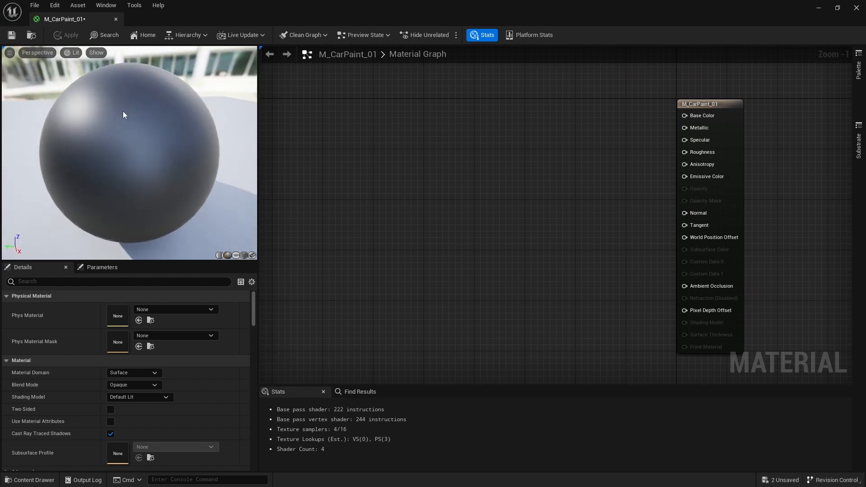
left_click(219, 256)
left_click(236, 255)
left_click(244, 256)
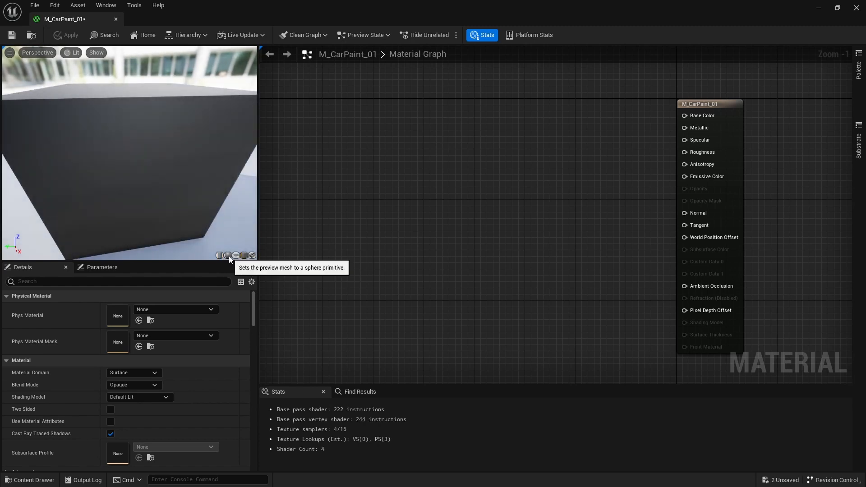
left_click(228, 256)
left_click(244, 256)
left_click_drag(207, 210, 209, 220)
left_click(228, 255)
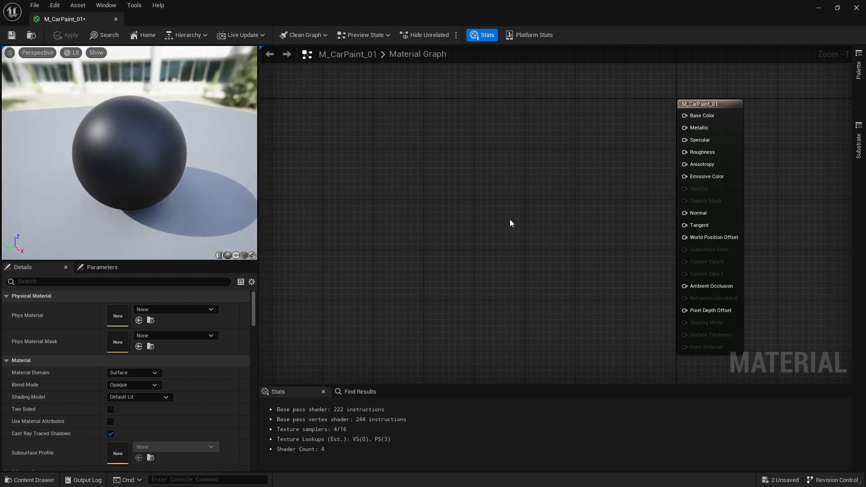
left_click_drag(710, 107, 710, 105)
right_click_drag(647, 154, 622, 152)
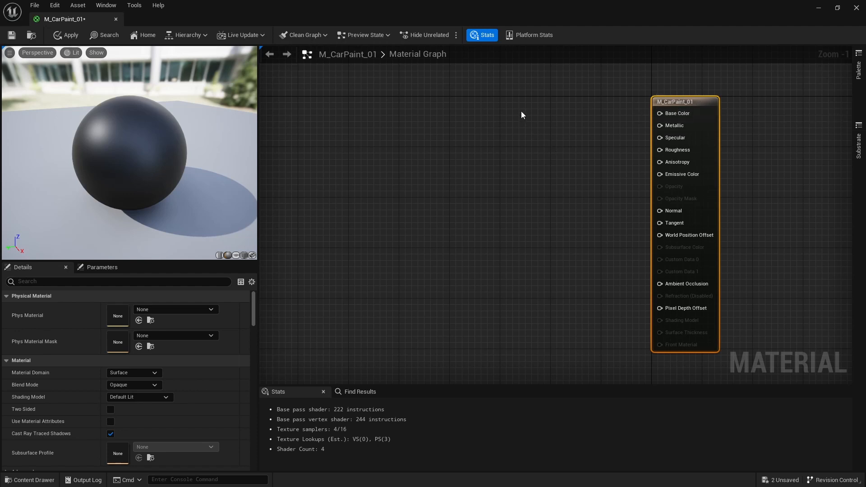
right_click_drag(494, 107, 502, 119)
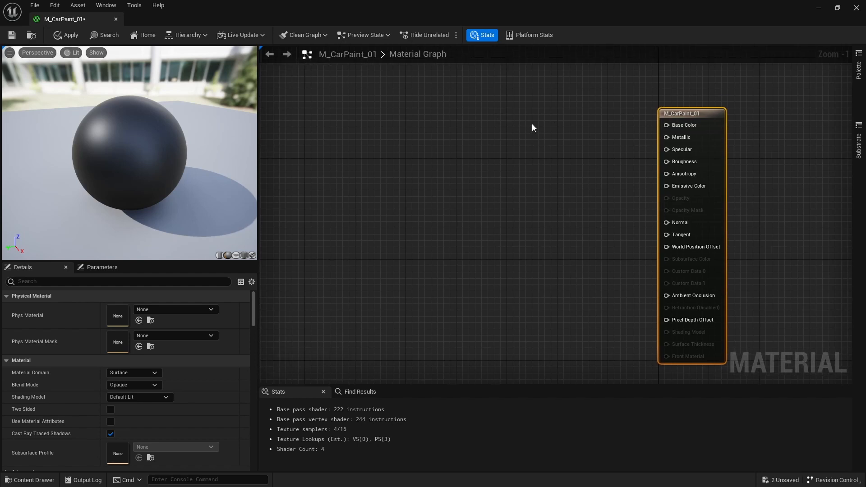
right_click(480, 114)
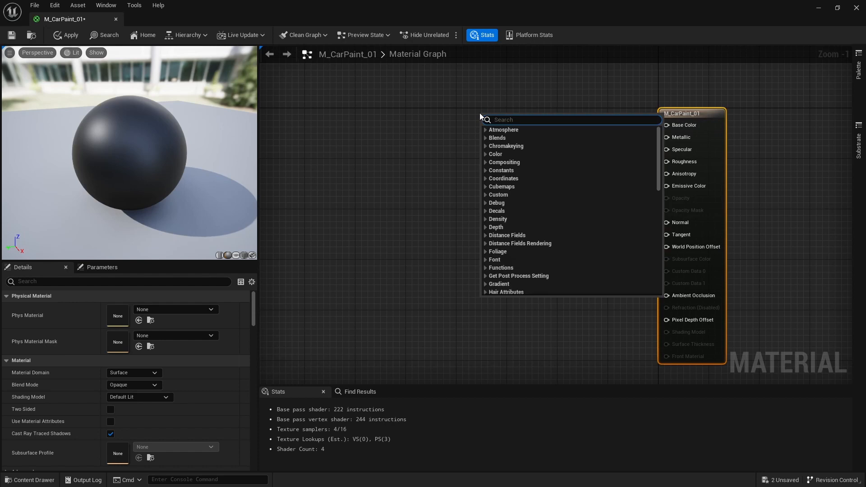
type("const")
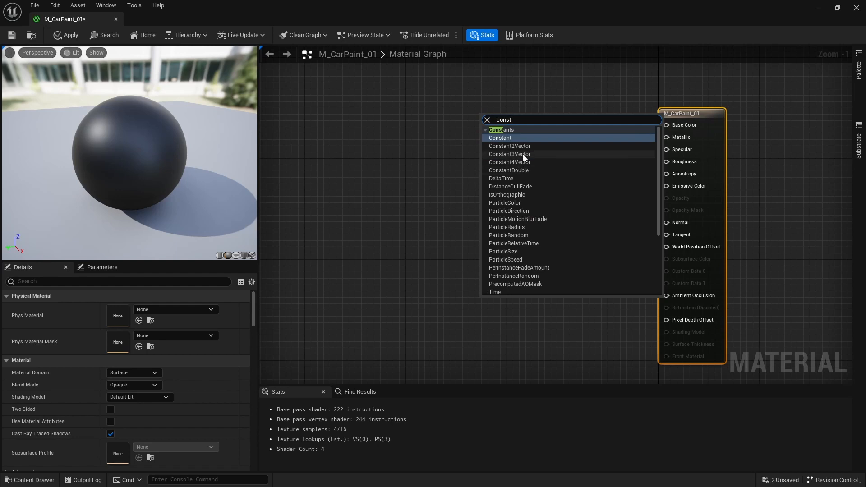
left_click(457, 126)
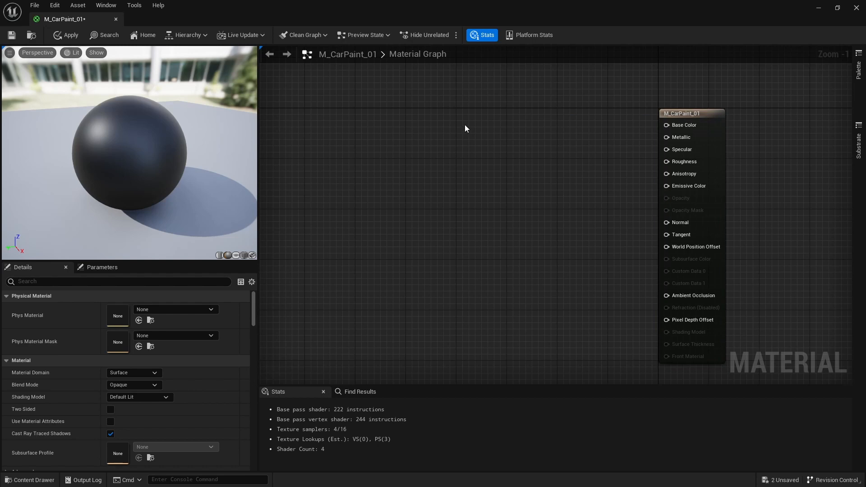
- Add a Constant3Vector node to the graph in the empty area before the M_CarPaint_01 node
right_click(465, 125)
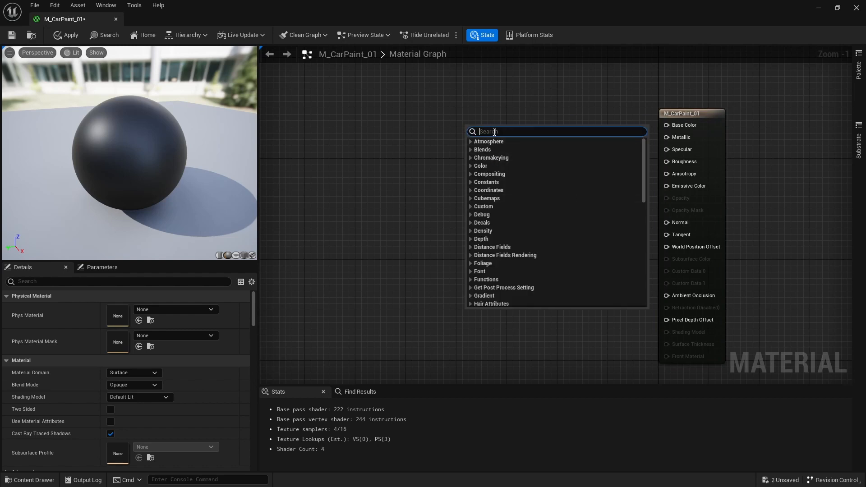
type("const")
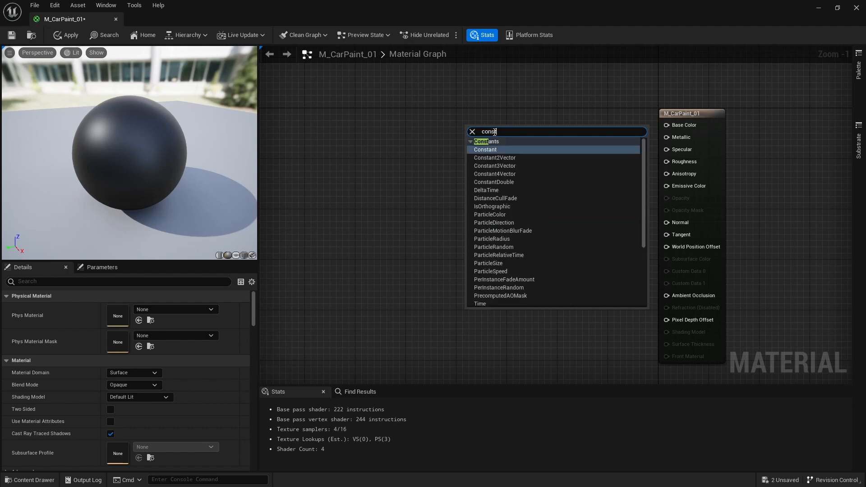
left_click(512, 165)
left_click_drag(498, 144, 502, 134)
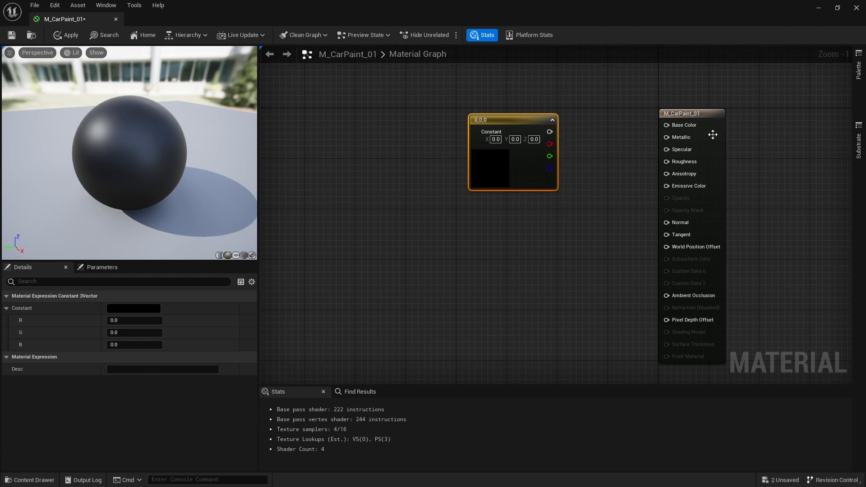
- Line up the Constant3Vector node with the M_CarPaint_01 node and connect its combined output to Base Color
left_click_drag(530, 121, 626, 115)
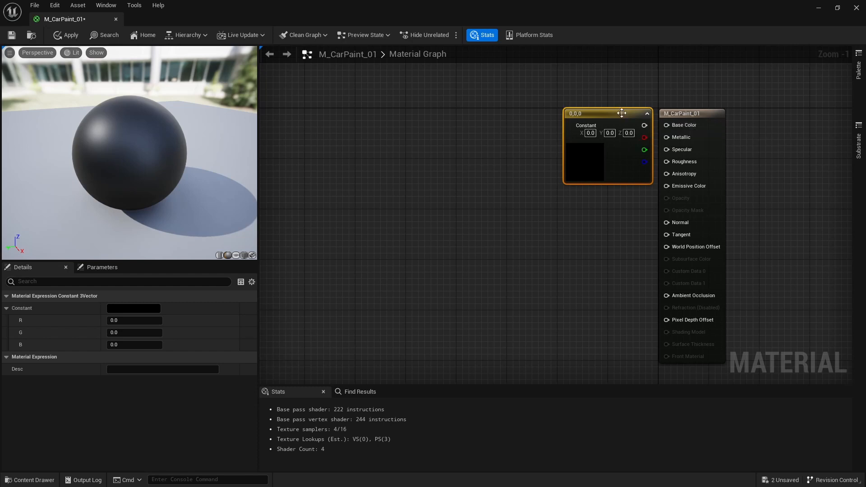
left_click_drag(625, 113, 536, 113)
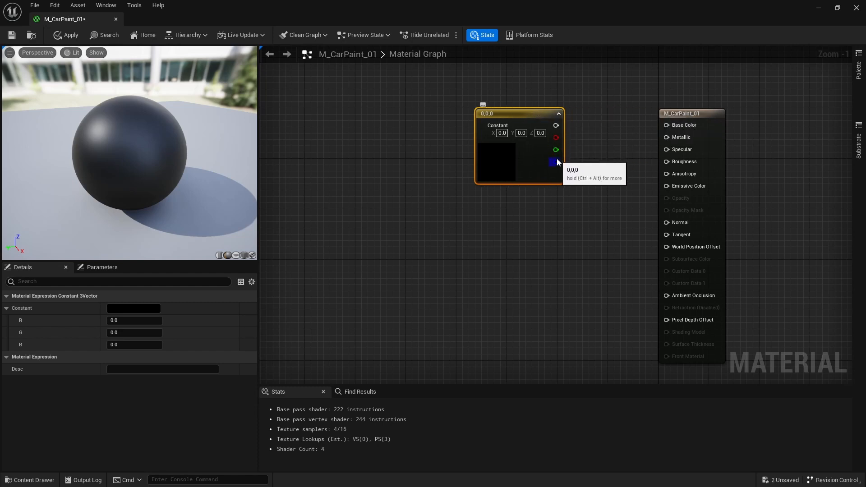
left_click_drag(557, 128, 668, 126)
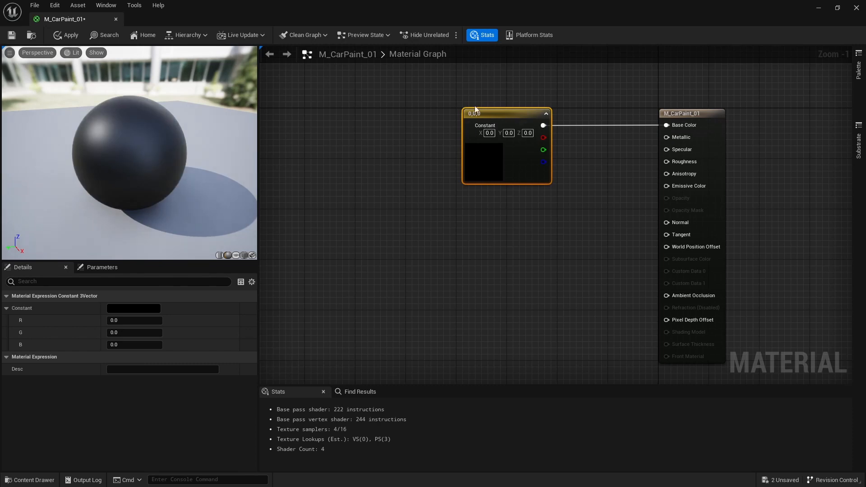
- Move the Constant3Vector node a little farther from the M_CarPaint_01 node and set its X (red) value to 1
left_click_drag(497, 111, 485, 118)
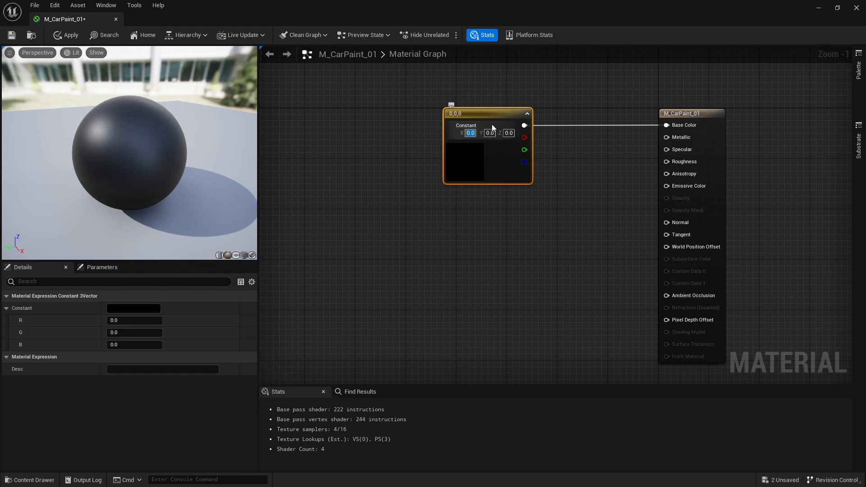
type("1")
key("Return")
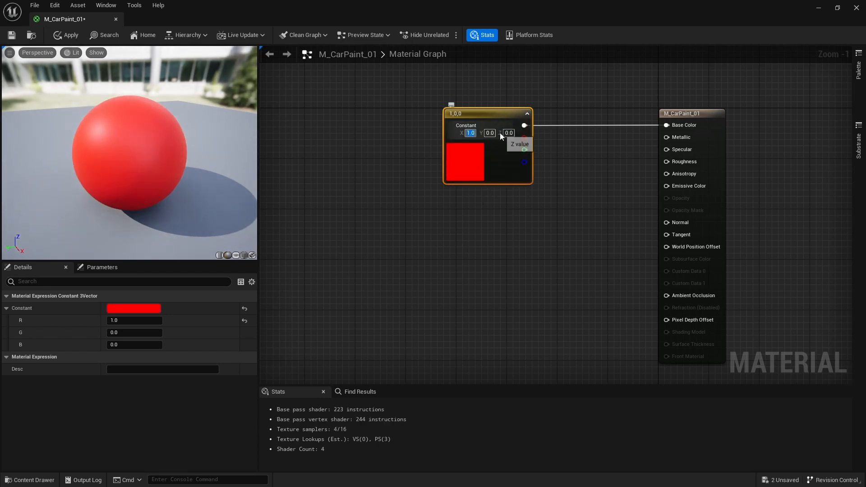
left_click(511, 133)
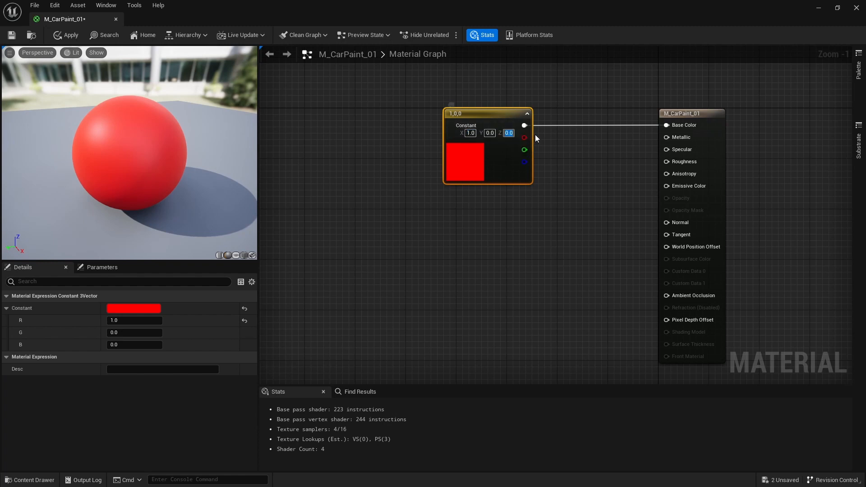
- Try a Z (blue) value of 5 on the Constant3Vector node and set it back to 0
type("5")
key("Return")
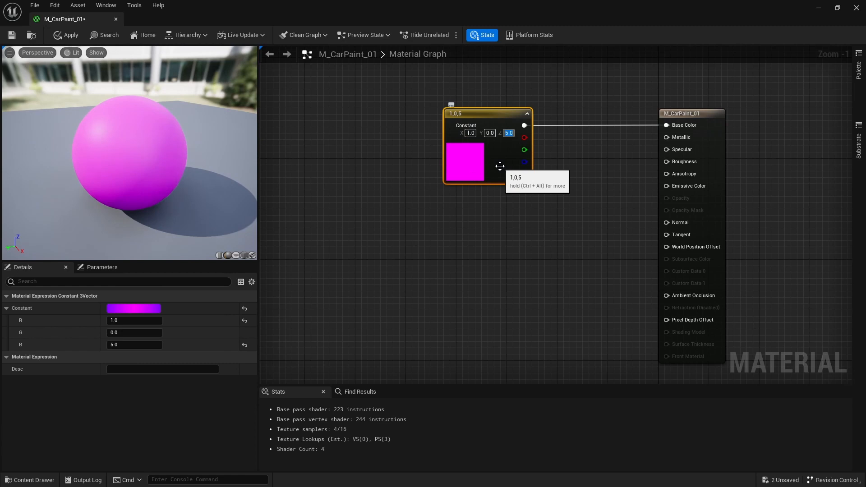
type("0")
key("Return")
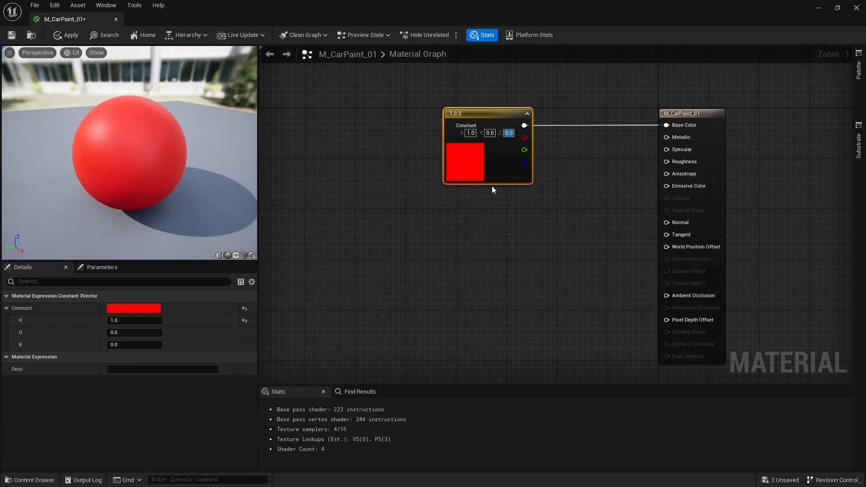
left_click(490, 134)
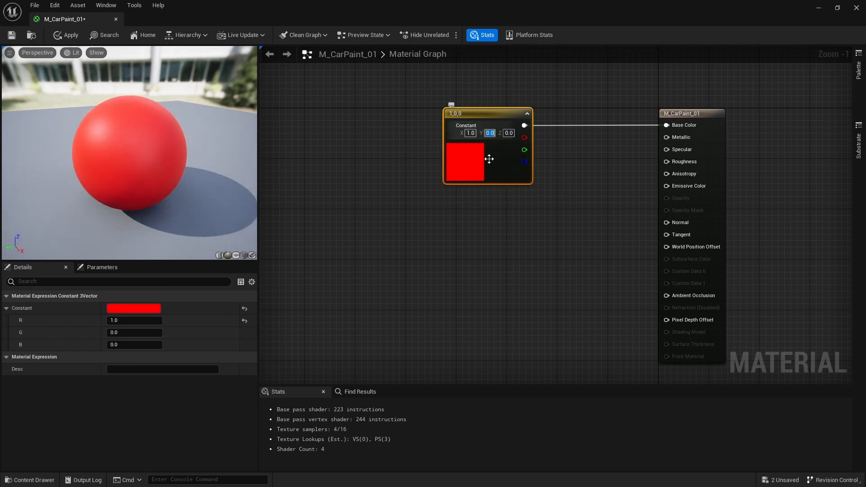
- Change the Constant3Vector node's color to orange-red in the Color Picker, with R 1.0, G 0.059606 and B 0.0
double_click(466, 159)
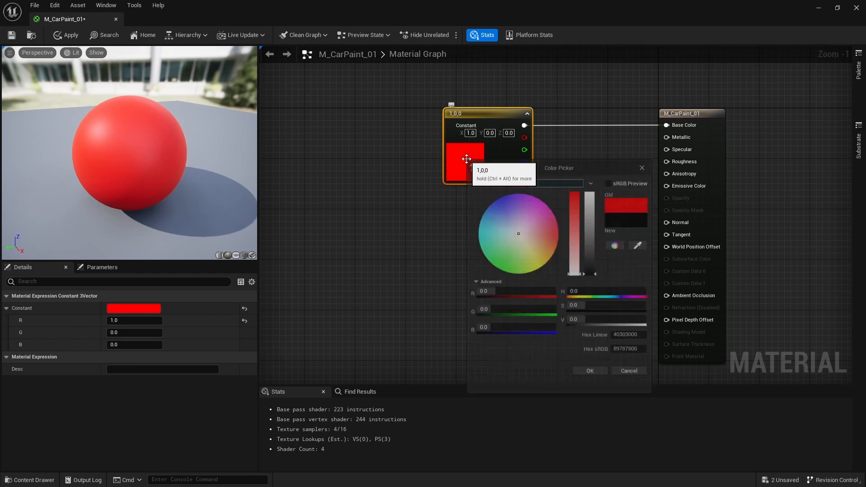
mouse_move(553, 236)
left_mouse_down()
mouse_move(537, 239)
mouse_move(562, 234)
left_mouse_up()
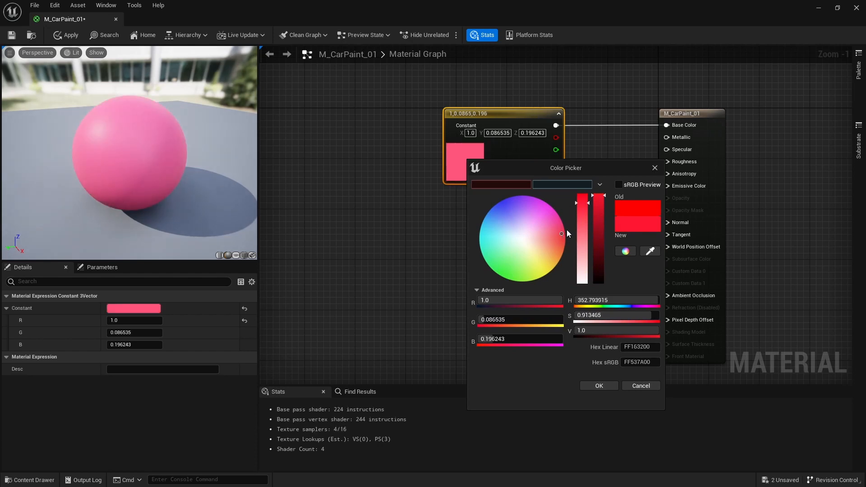
left_click_drag(562, 233, 566, 242)
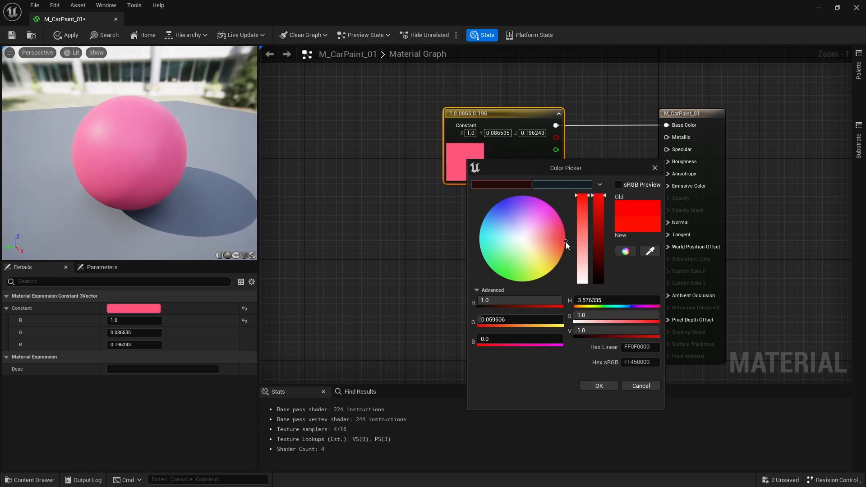
left_click(600, 385)
- Uncover the level viewport behind the material editor to view the blocked-out car, and restore the editor to full size
left_click_drag(405, 23, 552, 72)
right_click_drag(629, 161, 491, 174)
scroll(548, 168, "down", 2)
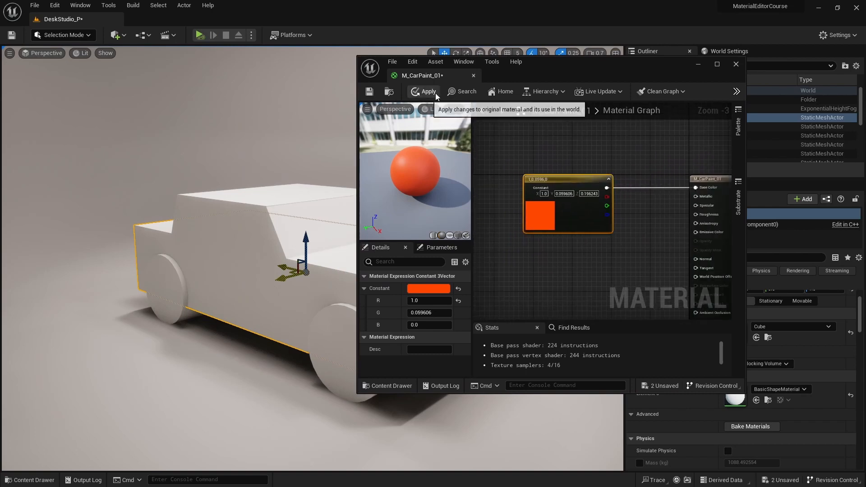
double_click(551, 69)
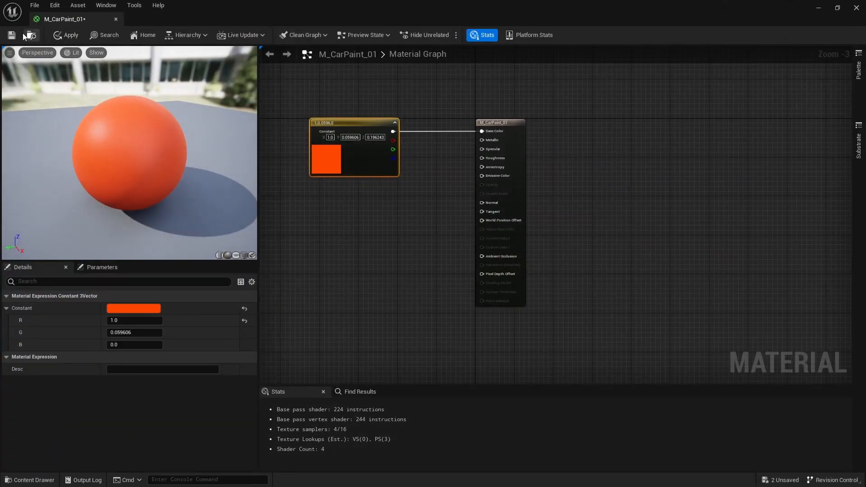
- Apply and save the M_CarPaint_01 changes, and close the material
left_click(68, 36)
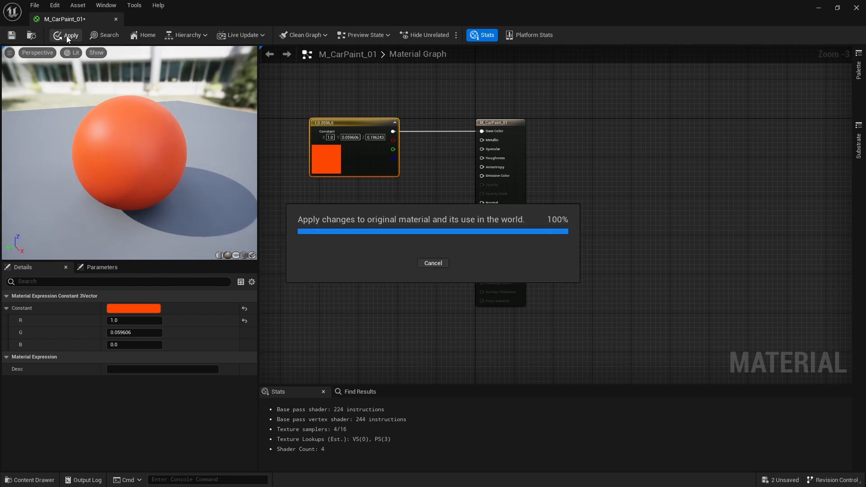
right_click_drag(384, 188, 498, 206)
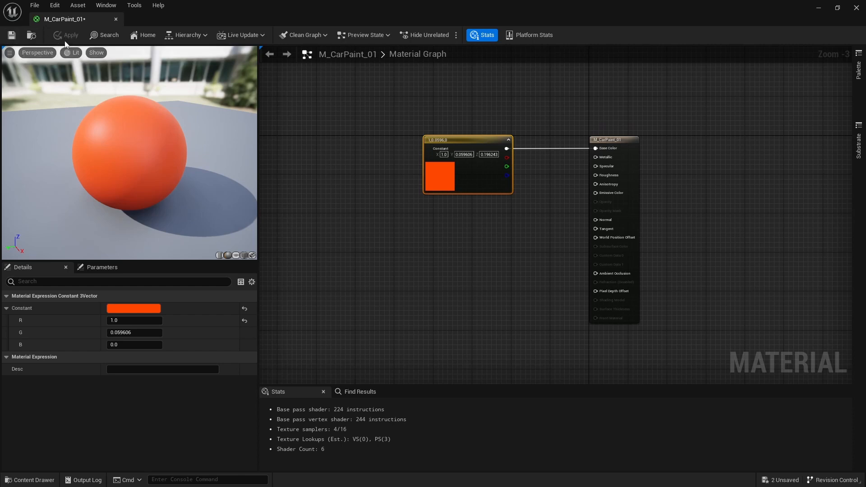
left_click(12, 35)
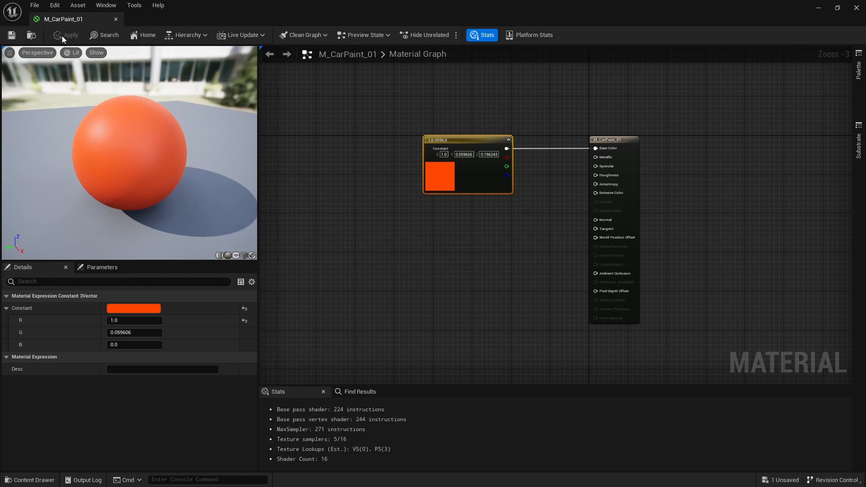
left_click(116, 20)
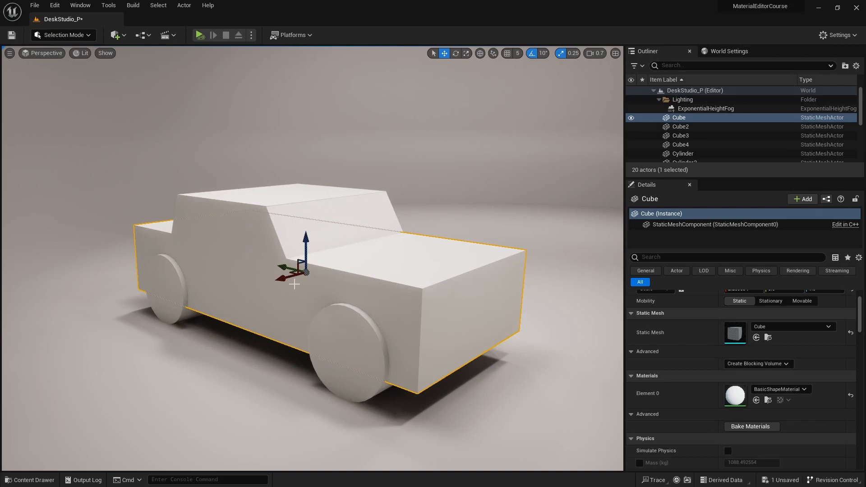
- Assign M_CarPaint_01 from the Testing folder to the car's lower body (Cube) and deselect it
left_click(334, 225)
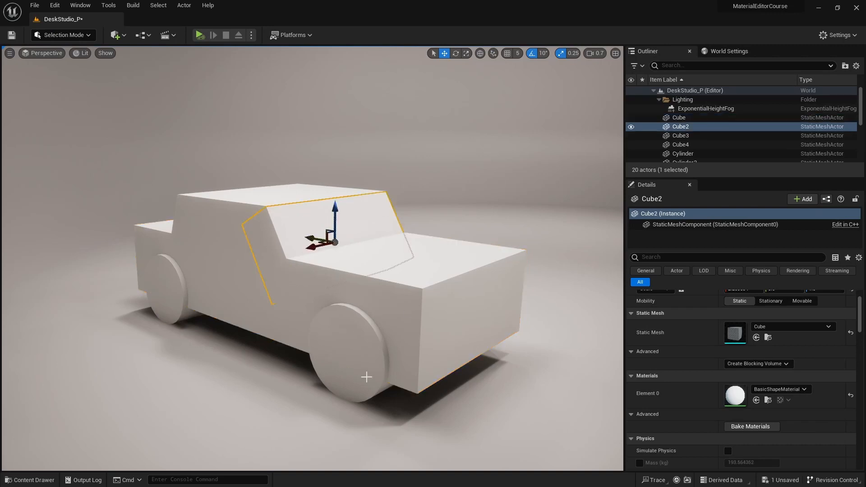
left_click(364, 374)
left_click(323, 294)
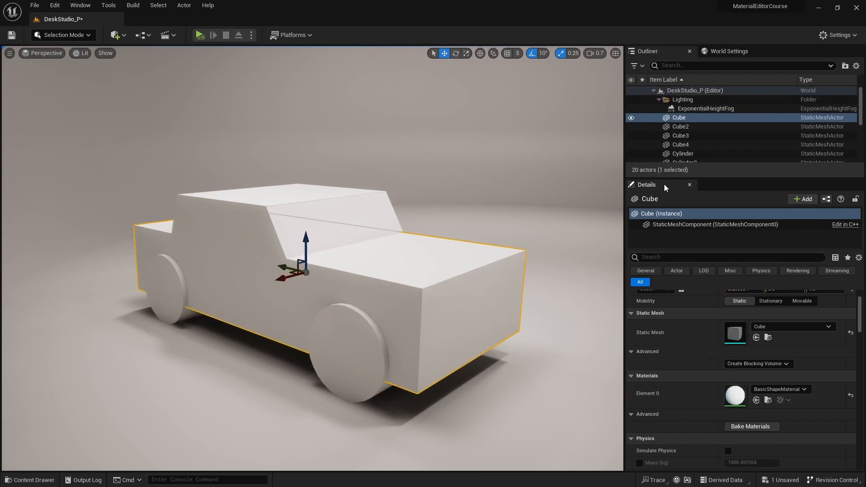
scroll(650, 370, "down", 2)
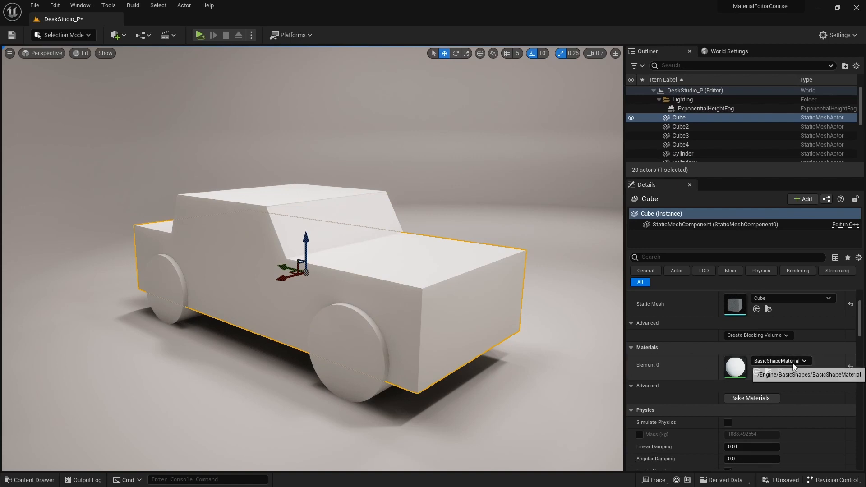
left_click(30, 480)
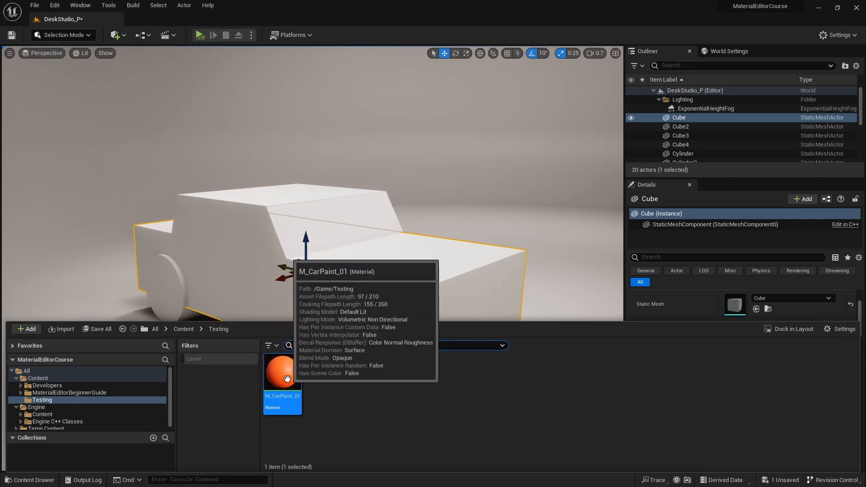
left_click_drag(289, 380, 378, 266)
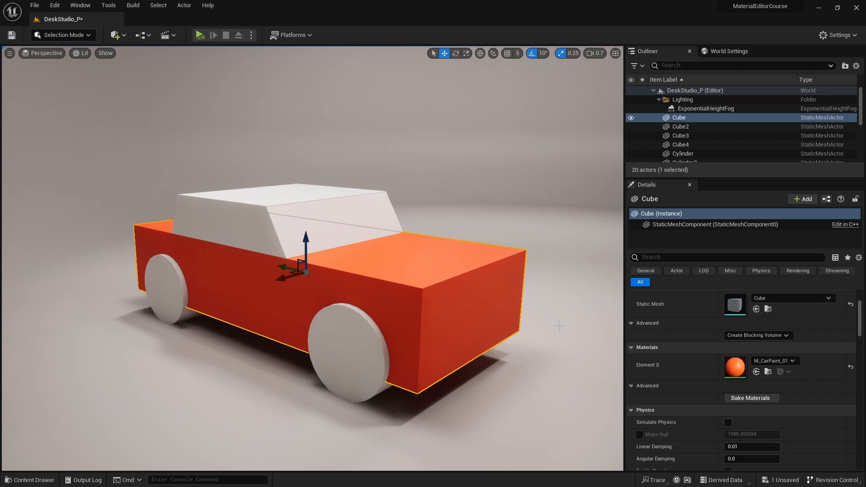
mouse_move(417, 219)
right_mouse_down()
mouse_move(400, 211)
mouse_move(432, 217)
right_mouse_up()
key("Escape")
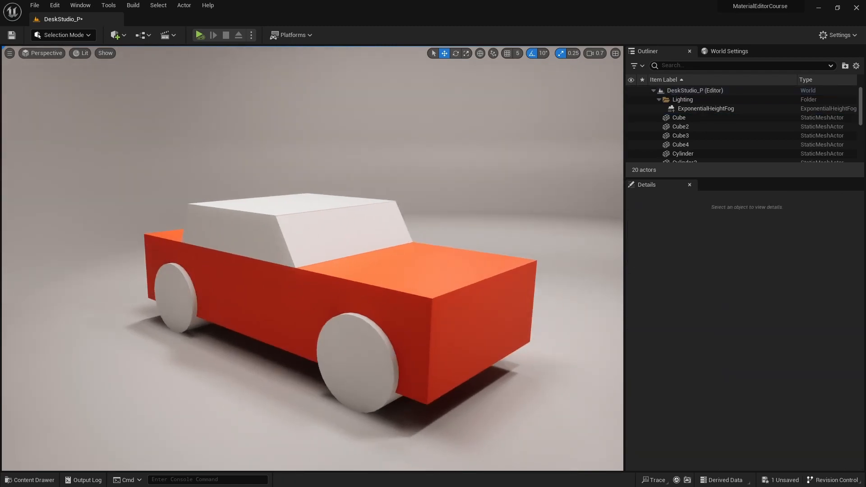
- Select the car's lower body and enlarge the area that shows its material properties
left_click(294, 286)
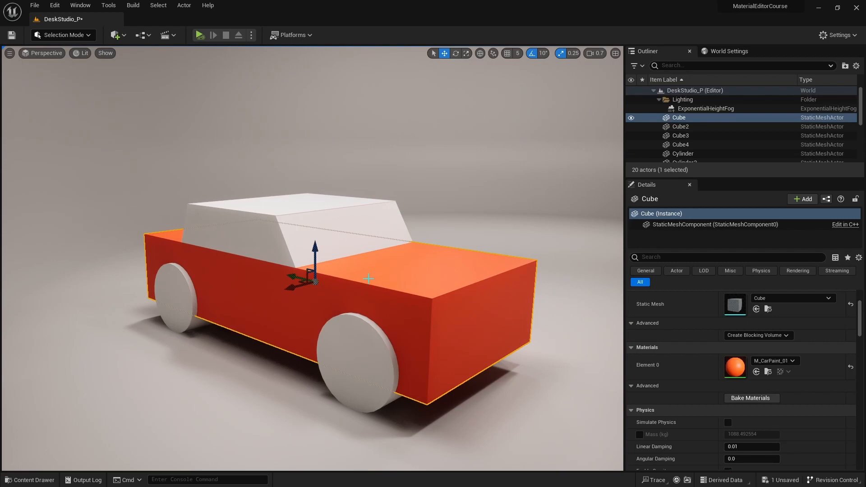
key("f")
scroll(759, 376, "down", 2)
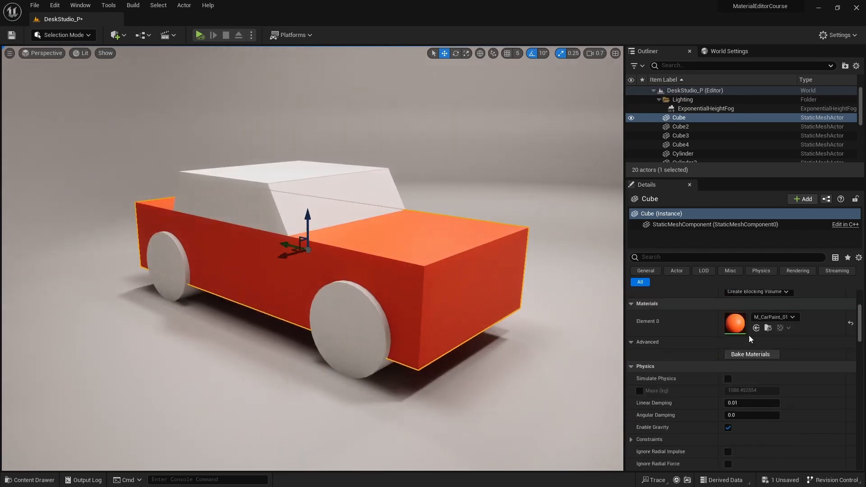
left_click_drag(734, 248, 729, 168)
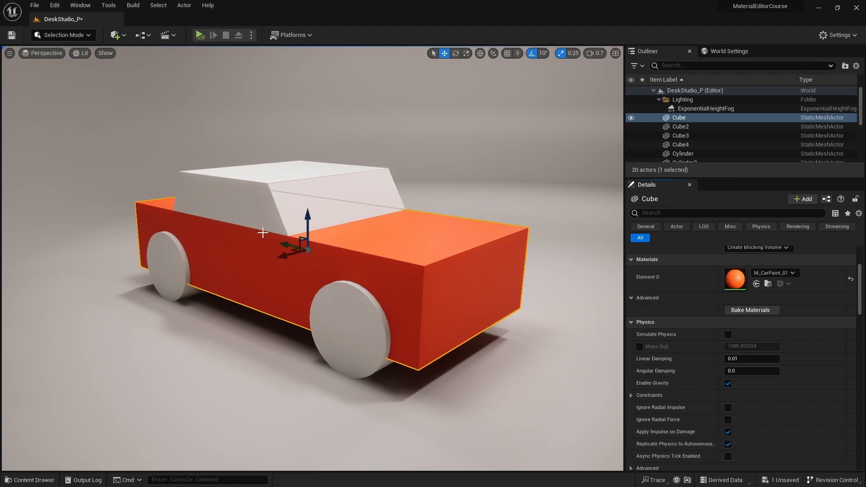
- Select the three cabin cubes (Cube2, Cube3 and Cube4) together, move them upward and undo the move
left_click(265, 200)
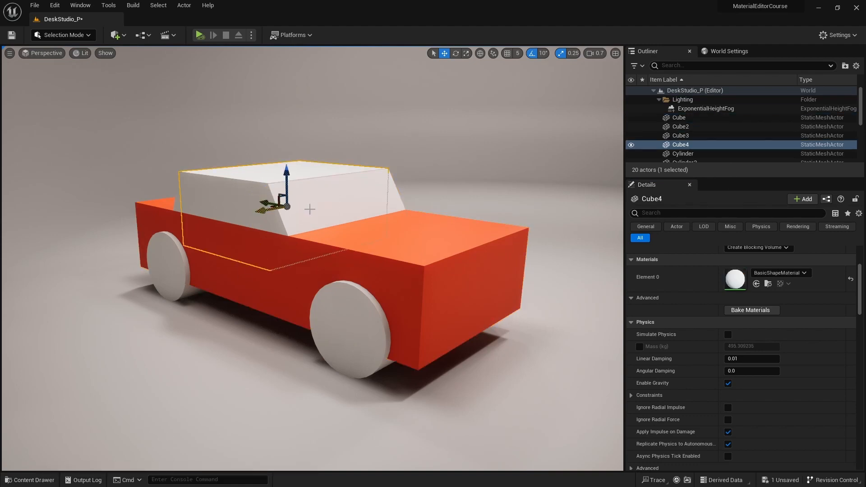
left_click(197, 193, "ctrl")
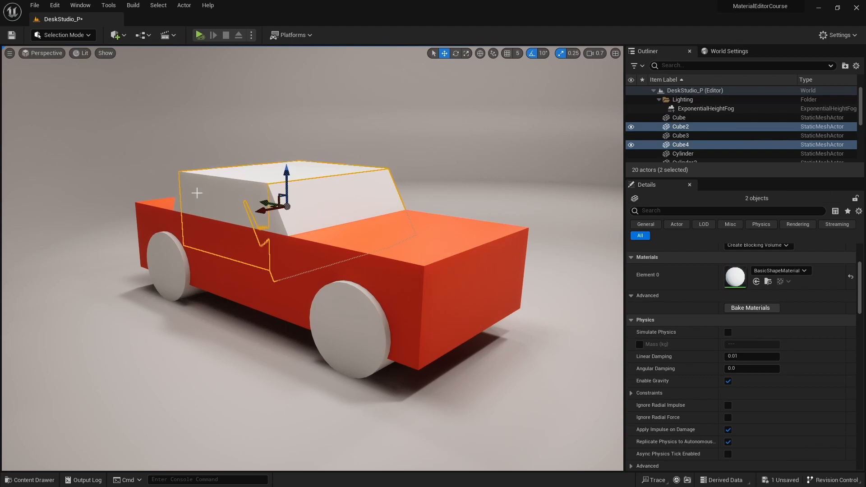
left_click(181, 202, "ctrl")
left_click_drag(253, 188, 253, 136)
key("ctrl+z")
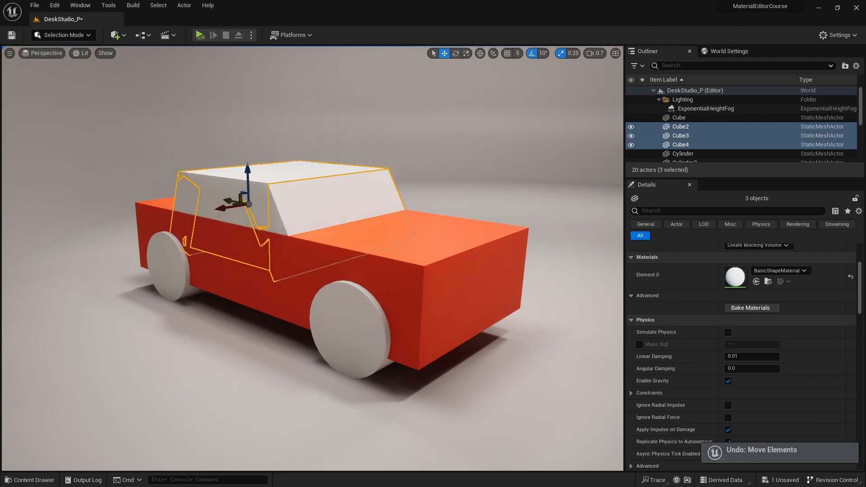
- Try assigning M_CarPaint_01 to Element 0 of the three selected cabin cubes and undo the assignment
left_click(35, 481)
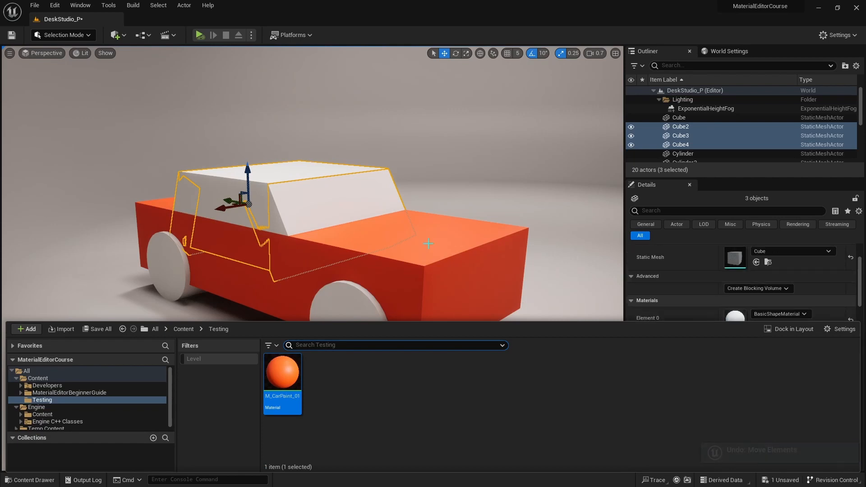
scroll(297, 206, "down", 2)
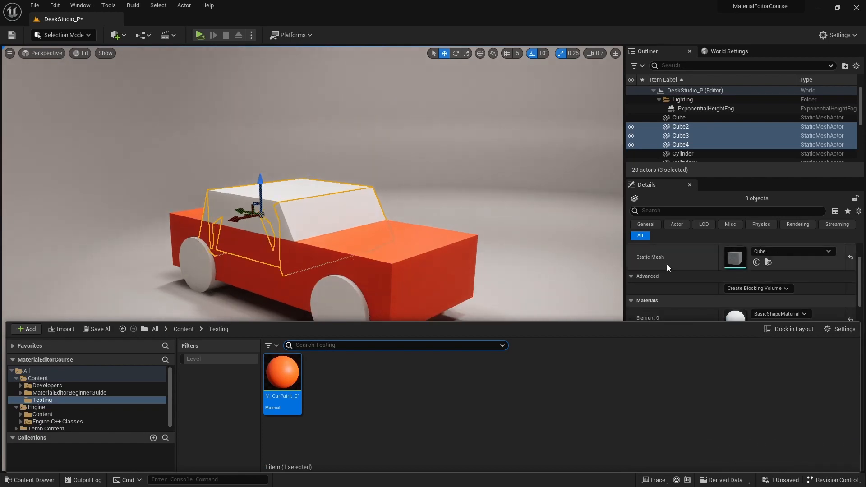
scroll(671, 267, "down", 3)
left_click_drag(270, 389, 737, 276)
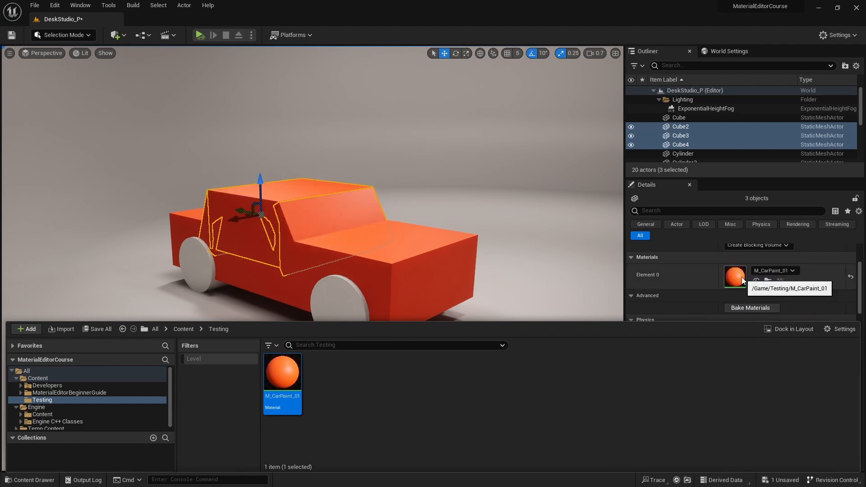
left_click_drag(448, 197, 415, 199, "alt")
key("ctrl+z")
- Select the windshield block (Cube2), find "carpaint" among the available materials and assign M_CarPaint_01 to its Element 0
left_click(411, 223)
left_click(376, 246)
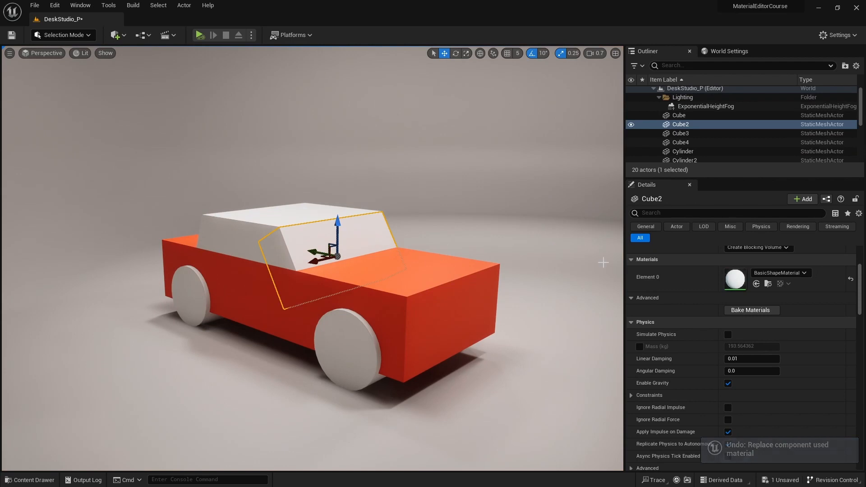
scroll(763, 298, "up", 3)
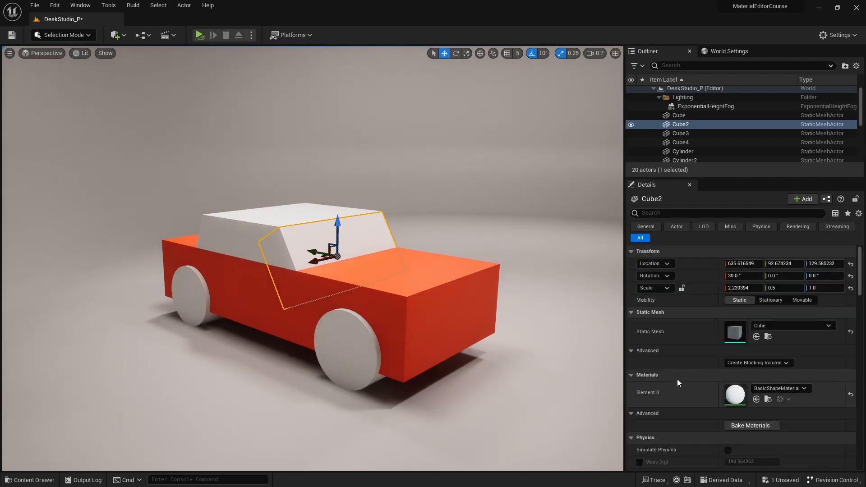
left_click(802, 389)
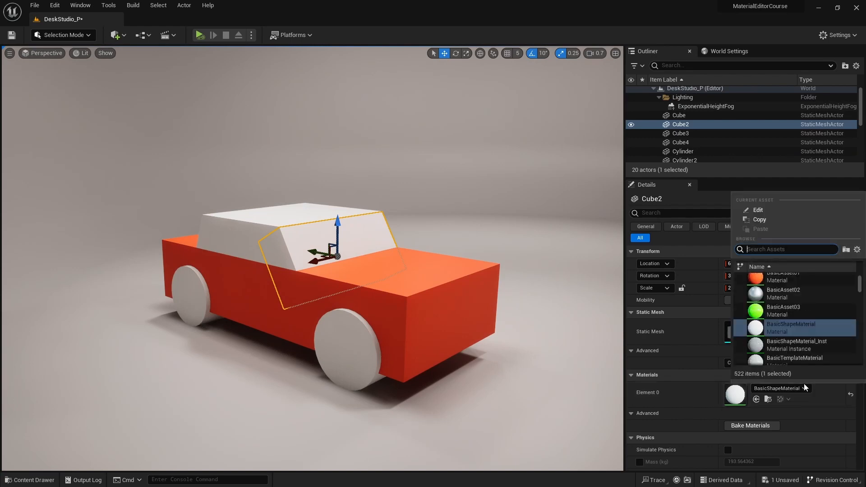
scroll(840, 334, "up", 2)
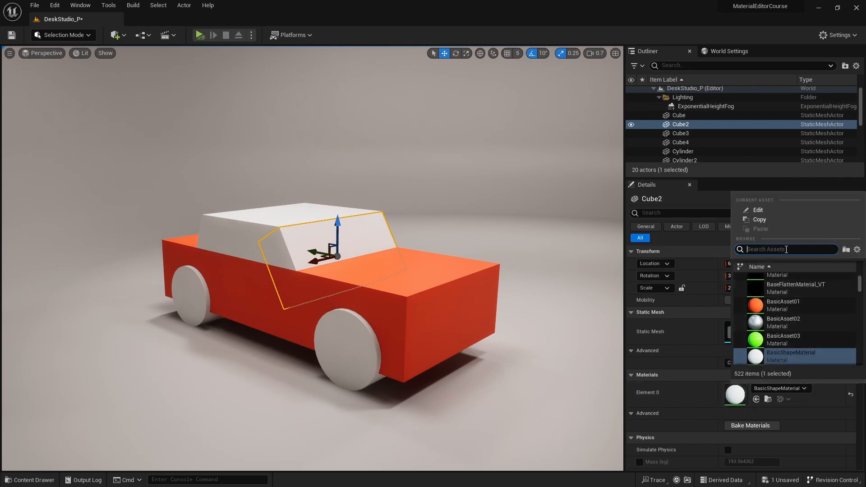
type("carpaint")
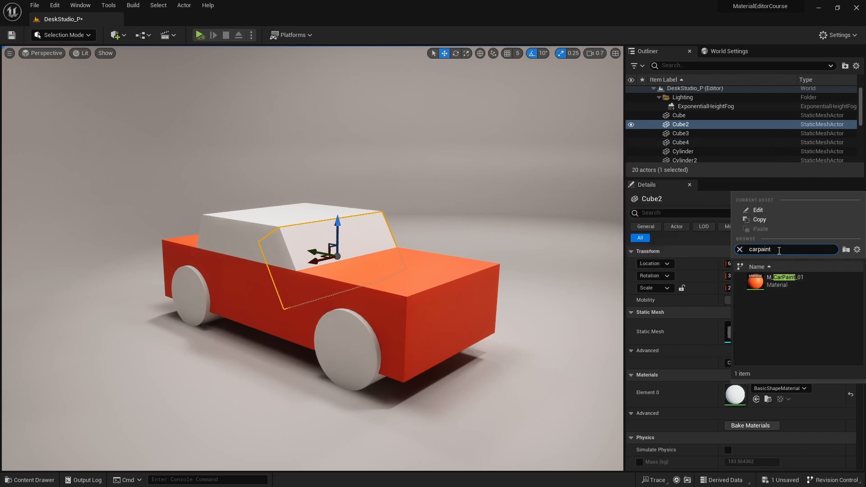
left_click(783, 279)
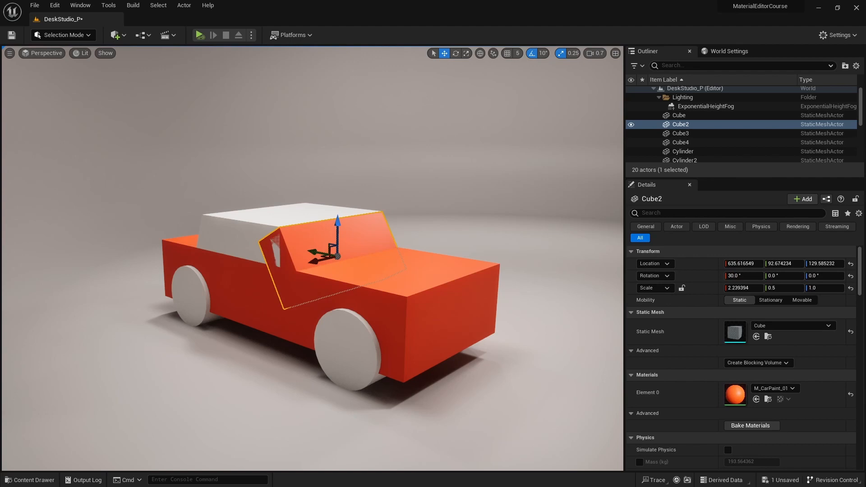
- Select the remaining cabin blocks (Cube3 and Cube4), assign M_CarPaint_01 to their Element 0 and clear the selection
left_click(201, 237)
left_click(202, 245, "ctrl")
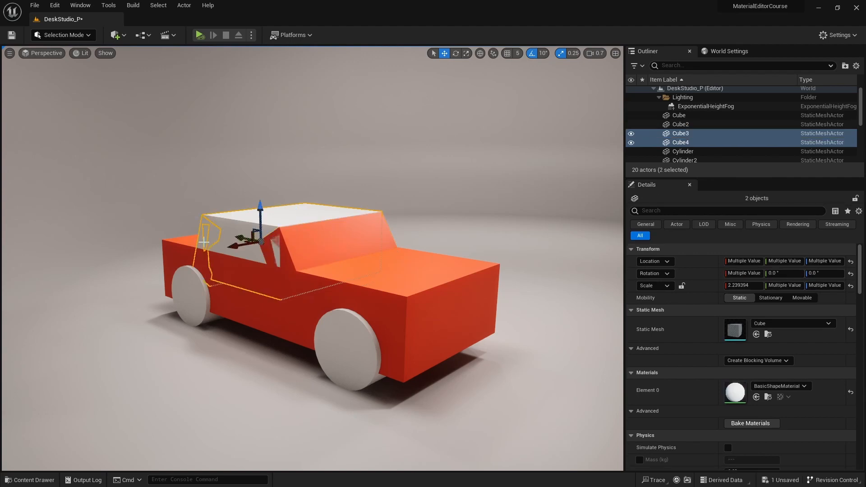
left_click(797, 389)
type("car")
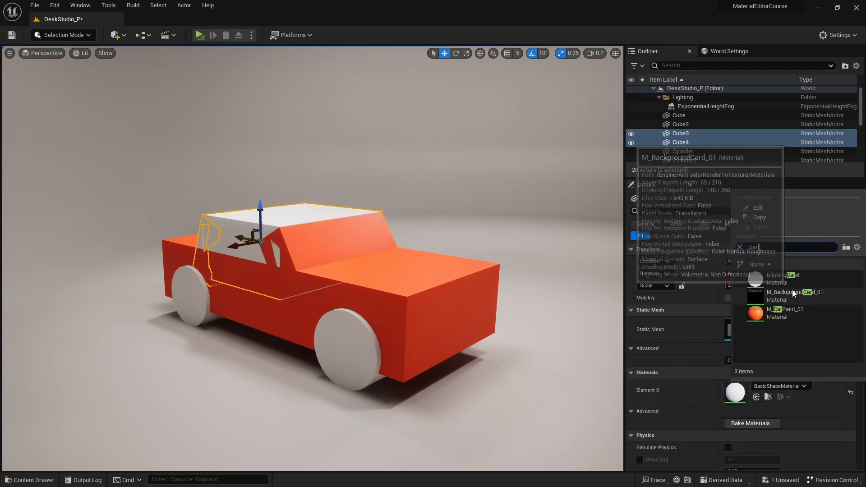
type("pa")
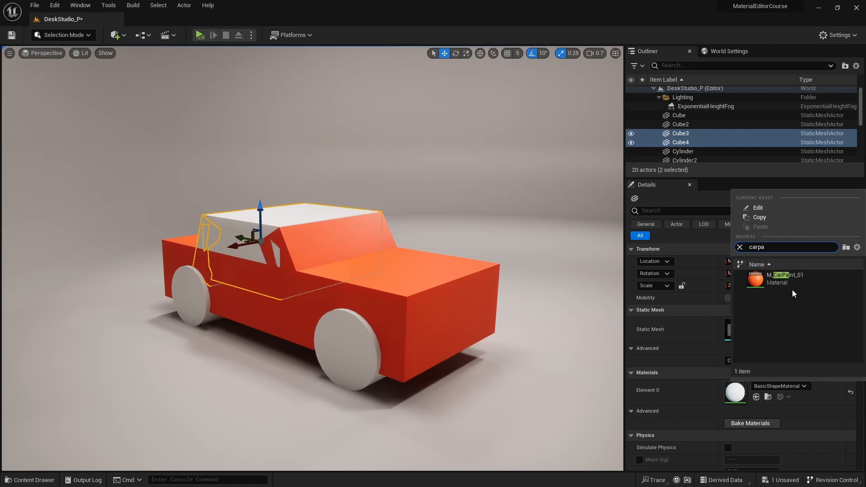
left_click(789, 281)
mouse_move(367, 208)
right_mouse_down()
mouse_move(386, 209)
mouse_move(366, 207)
right_mouse_up()
key("Escape")
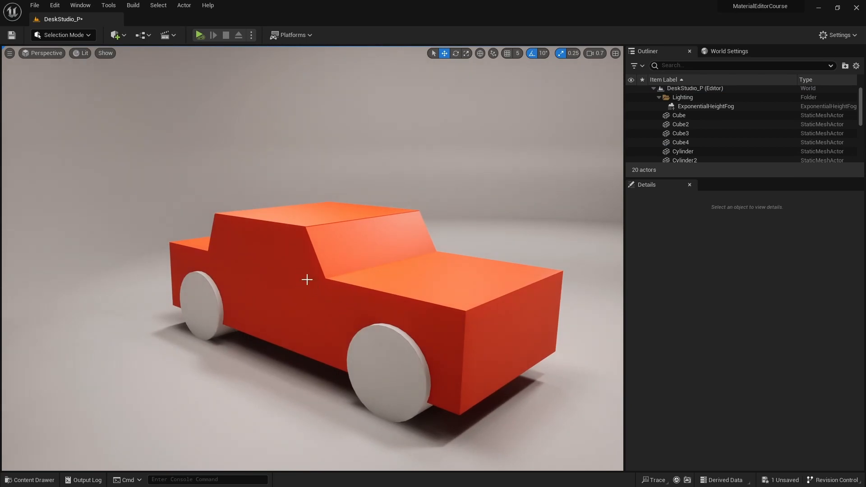
mouse_move(354, 250)
right_mouse_down()
mouse_move(355, 266)
mouse_move(361, 259)
right_mouse_up()
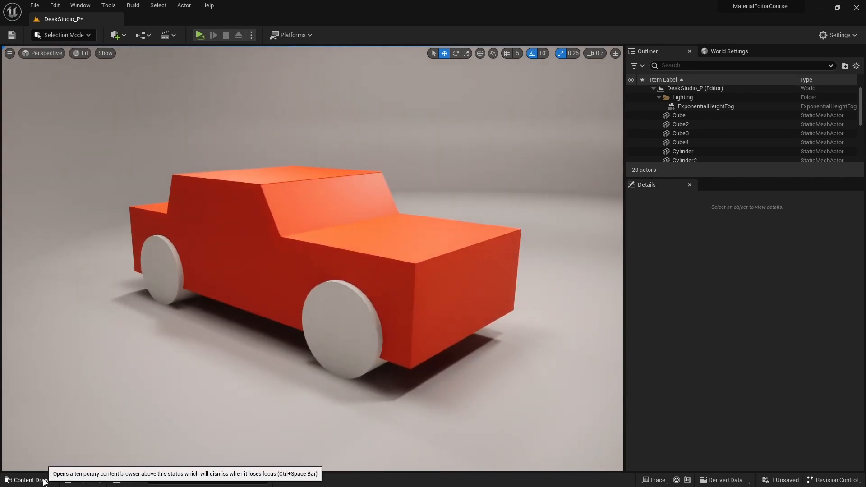
- Open the M_CarPaint_01 material for editing and move its orange color constant farther away from the output node
left_click(44, 482)
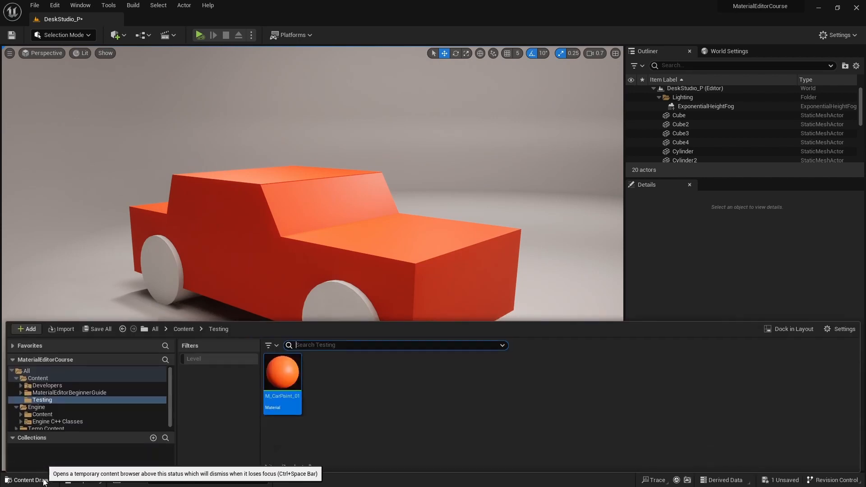
double_click(283, 373)
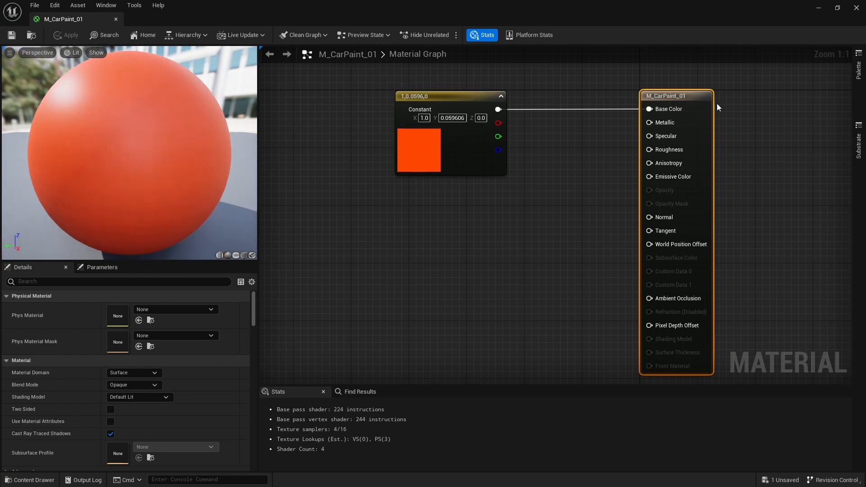
left_click_drag(481, 97, 437, 97)
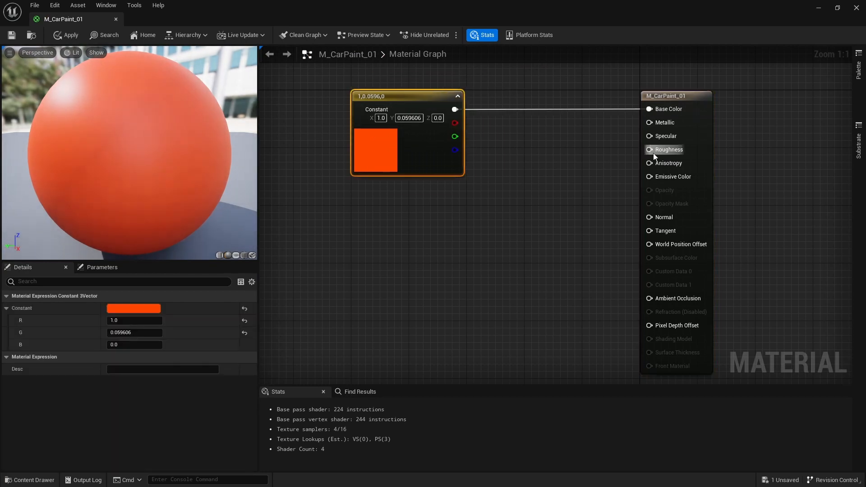
right_click_drag(609, 144, 581, 138)
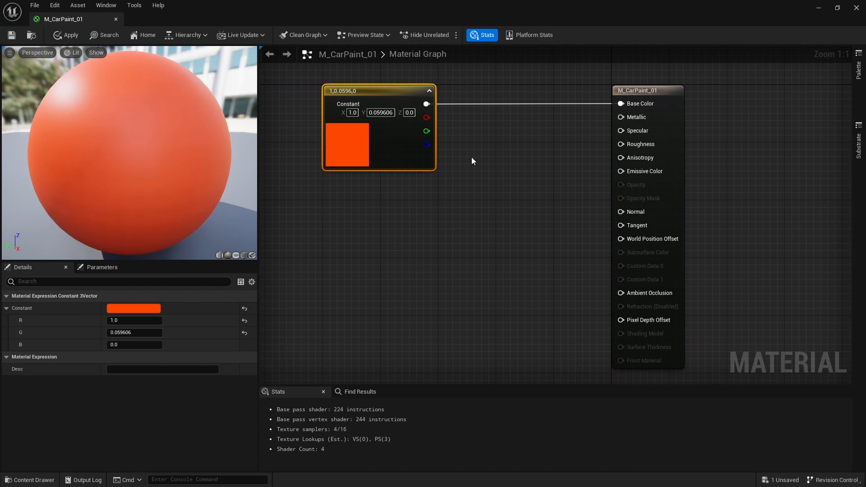
left_click_drag(153, 154, 164, 167)
right_click_drag(165, 166, 165, 185)
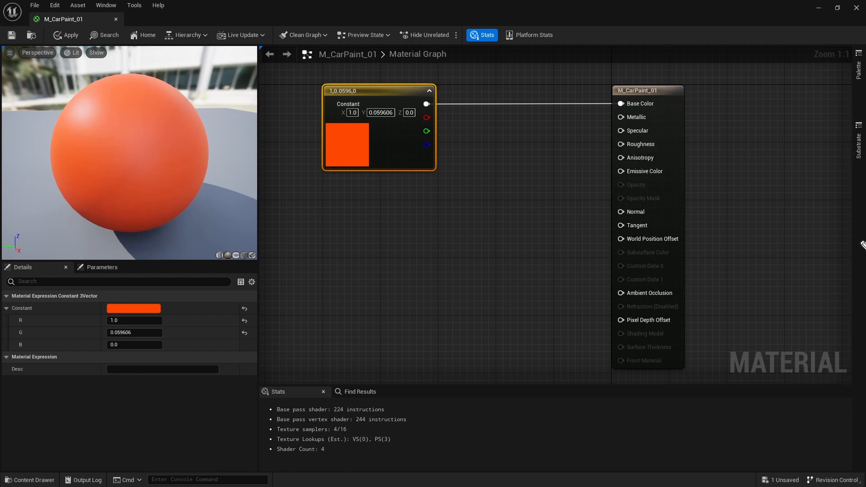
mouse_move(548, 142)
left_mouse_down()
mouse_move(565, 141)
mouse_move(553, 138)
mouse_move(569, 154)
left_mouse_up()
left_click(560, 151)
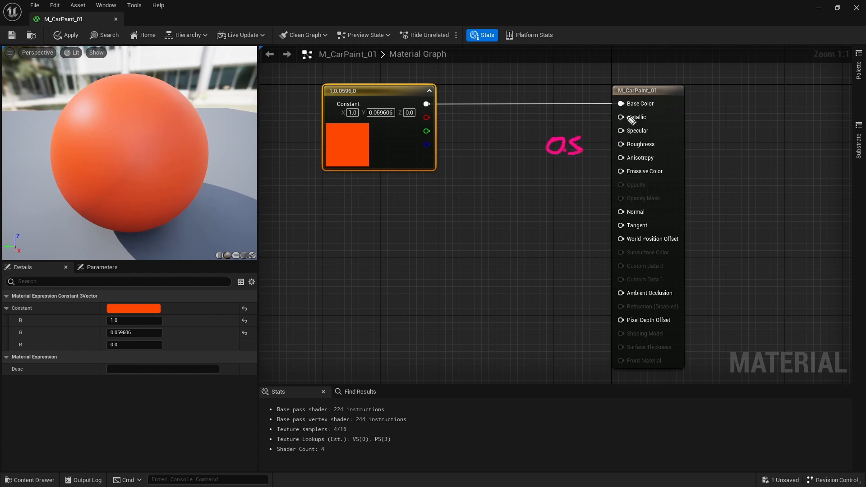
left_click_drag(569, 106, 567, 108)
mouse_move(595, 118)
left_mouse_down()
mouse_move(614, 118)
mouse_move(609, 123)
left_mouse_up()
left_click_drag(428, 208, 501, 225)
left_click_drag(417, 235, 507, 235)
mouse_move(408, 253)
left_mouse_down()
mouse_move(403, 270)
mouse_move(408, 250)
mouse_move(424, 251)
mouse_move(425, 260)
mouse_move(505, 247)
left_mouse_up()
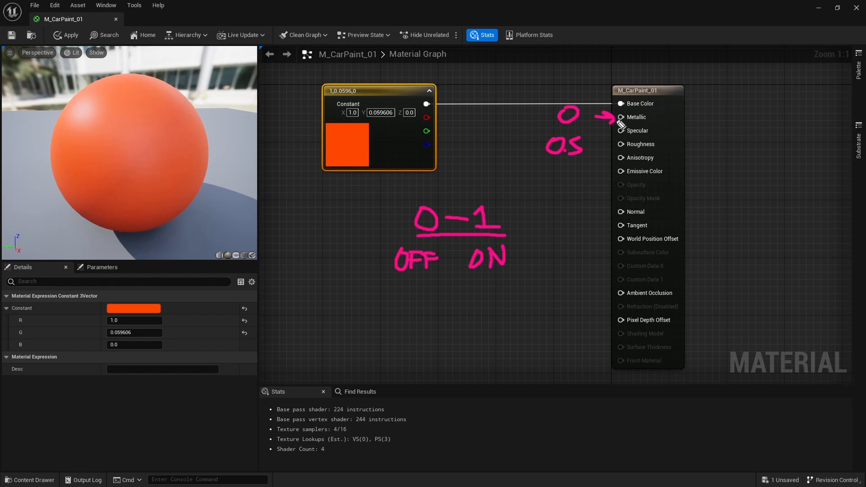
mouse_move(387, 290)
left_mouse_down()
mouse_move(379, 336)
mouse_move(349, 362)
mouse_move(364, 345)
mouse_move(389, 364)
mouse_move(408, 345)
left_mouse_up()
mouse_move(487, 292)
left_mouse_down()
mouse_move(471, 358)
mouse_move(482, 357)
left_mouse_up()
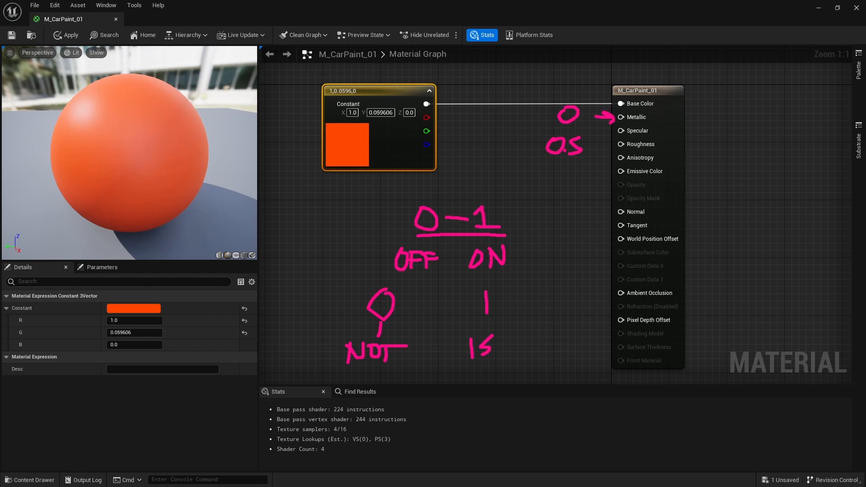
key("Escape")
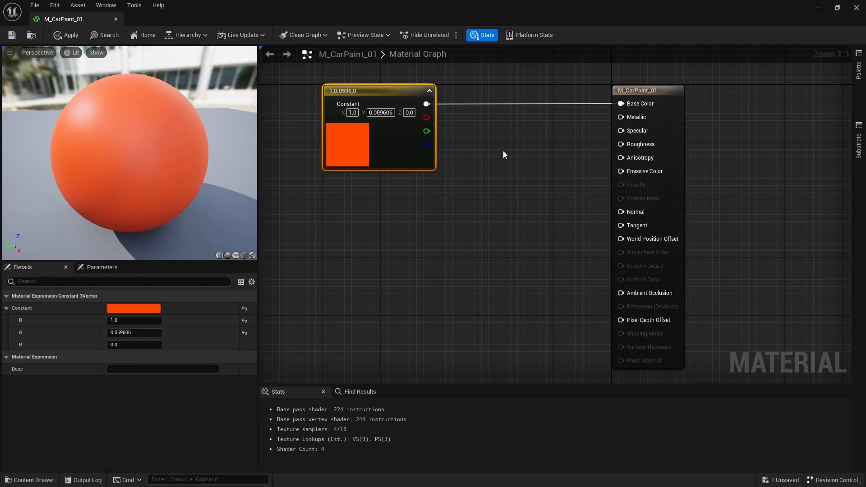
- Add a Constant3Vector node below the orange color constant
left_click(531, 130)
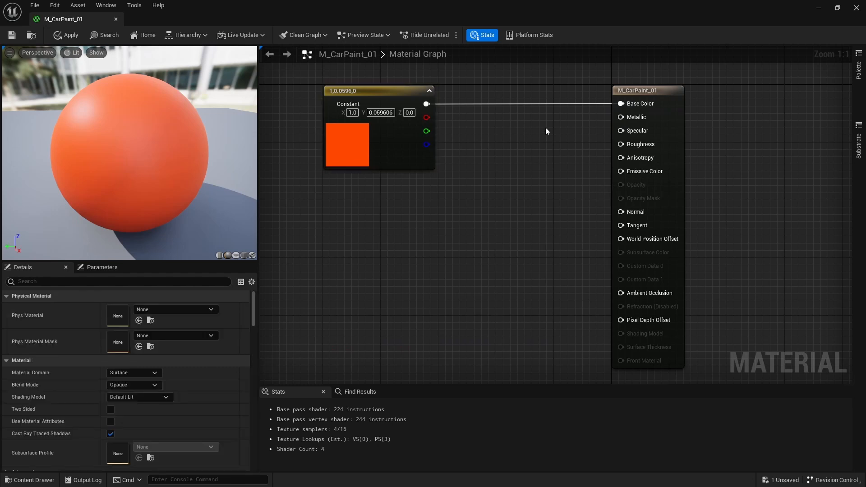
mouse_move(637, 118)
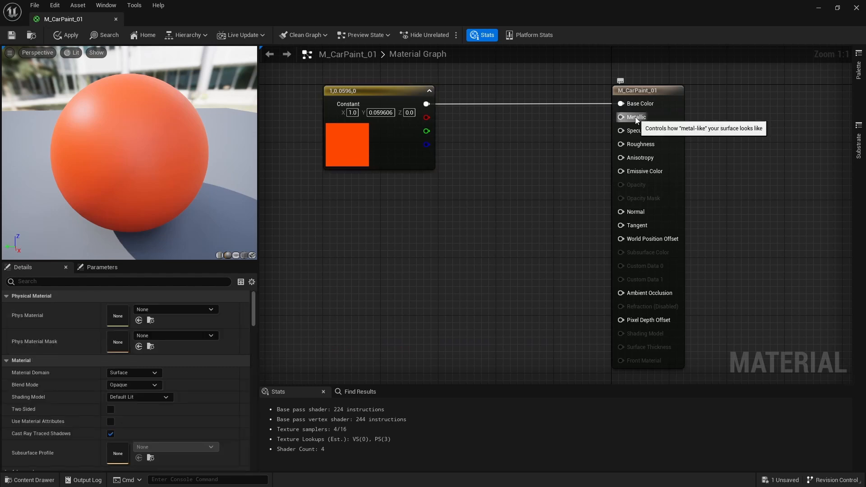
key("3")
left_click(502, 121)
left_click_drag(509, 134, 382, 207)
left_click(501, 240)
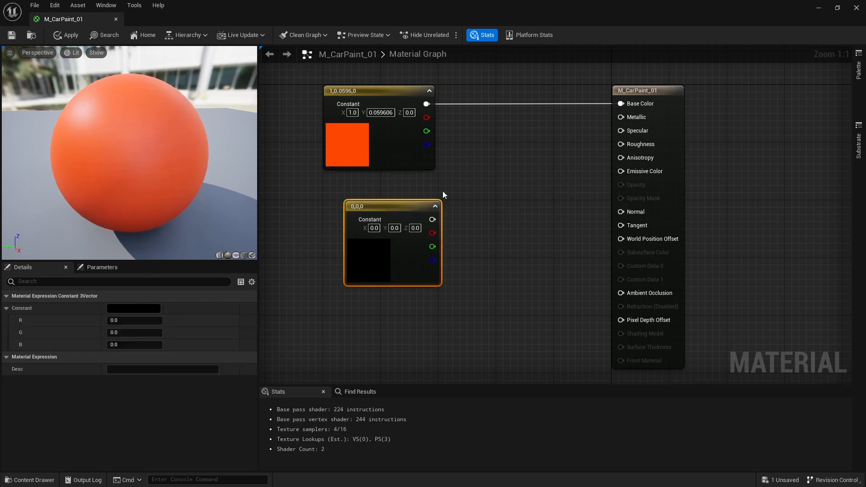
right_click(502, 142)
type("const")
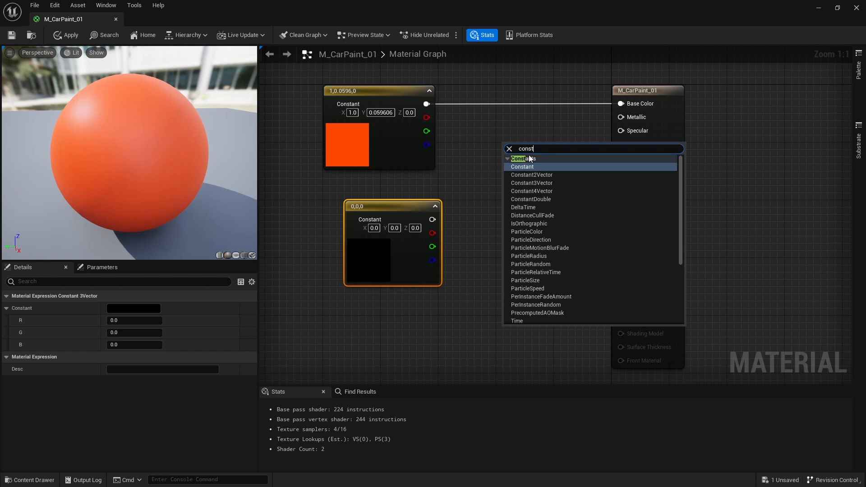
left_click(468, 156)
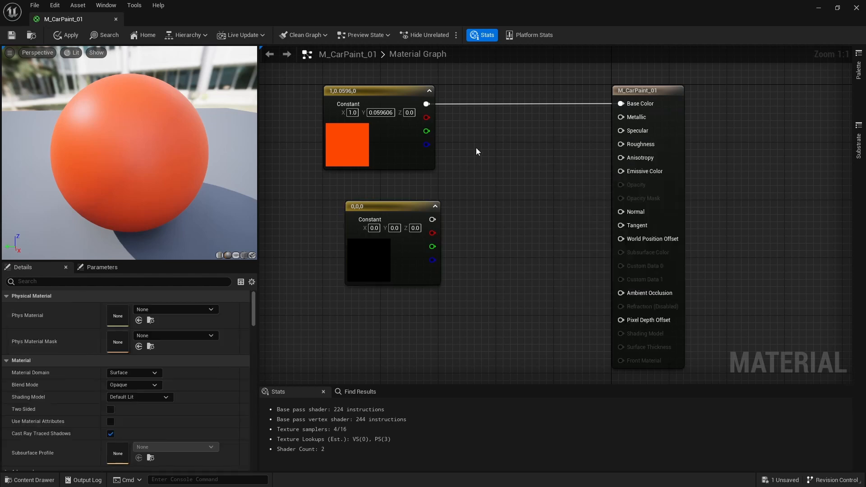
- Replace the unconnected black constant with a new Constant3Vector beside the orange color constant and connect it to Metallic
left_click(476, 148)
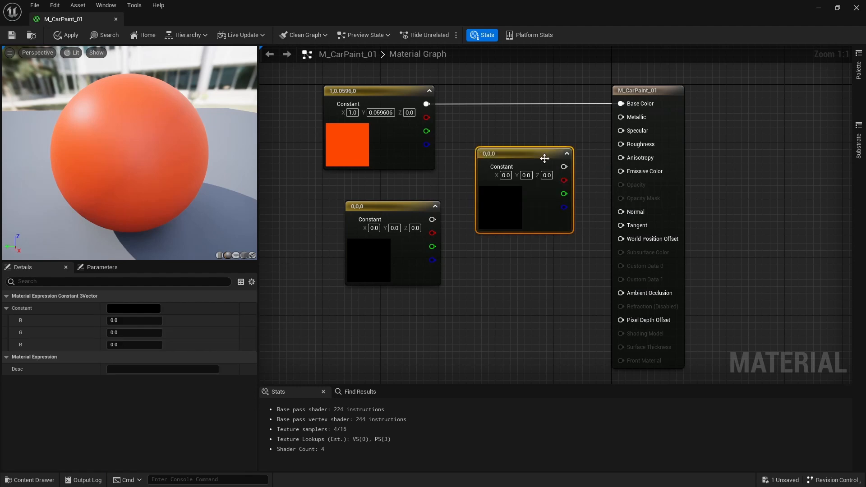
left_click_drag(537, 153, 622, 117)
left_click(408, 207)
key("Delete")
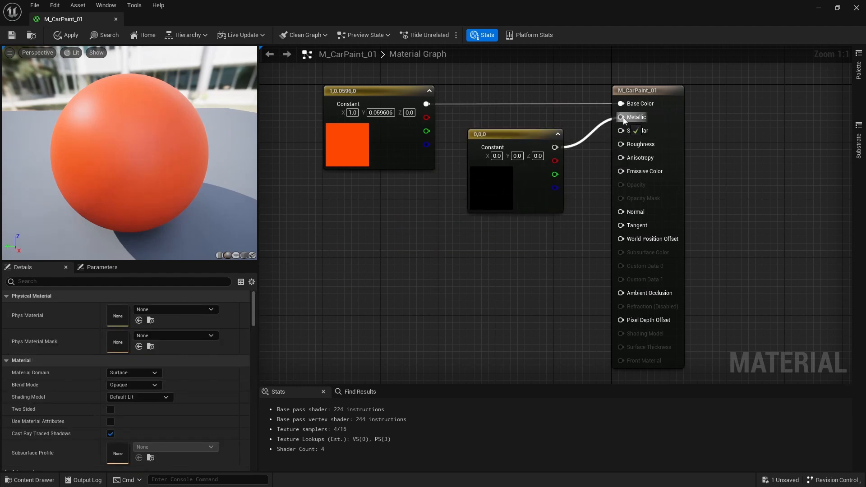
left_click_drag(526, 134, 518, 127)
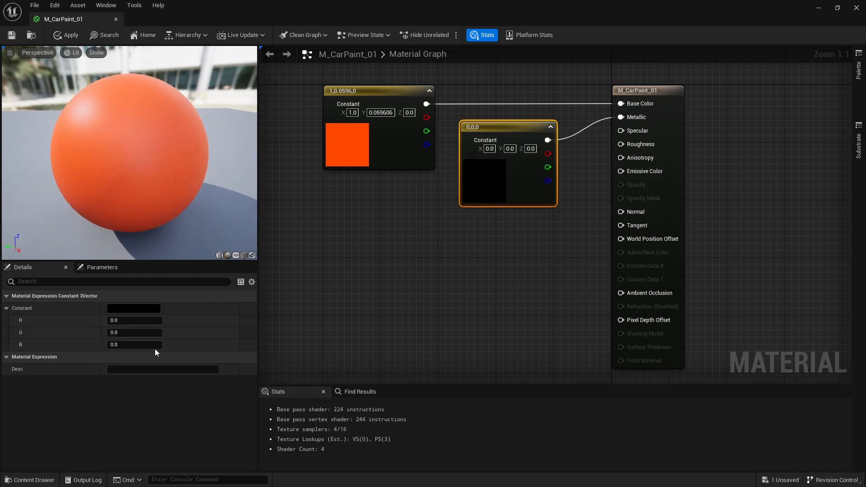
- Set the Metallic constant's color to white, with R, G and B at 1.0
left_click(137, 310)
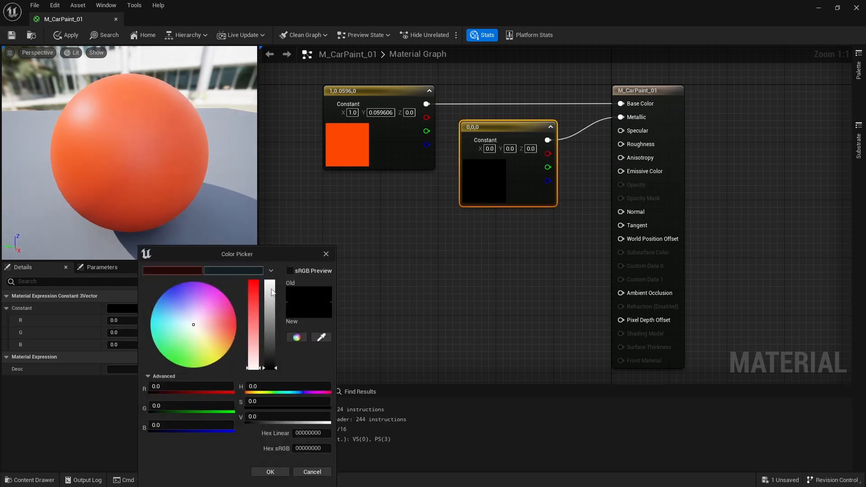
left_click_drag(272, 292, 273, 281)
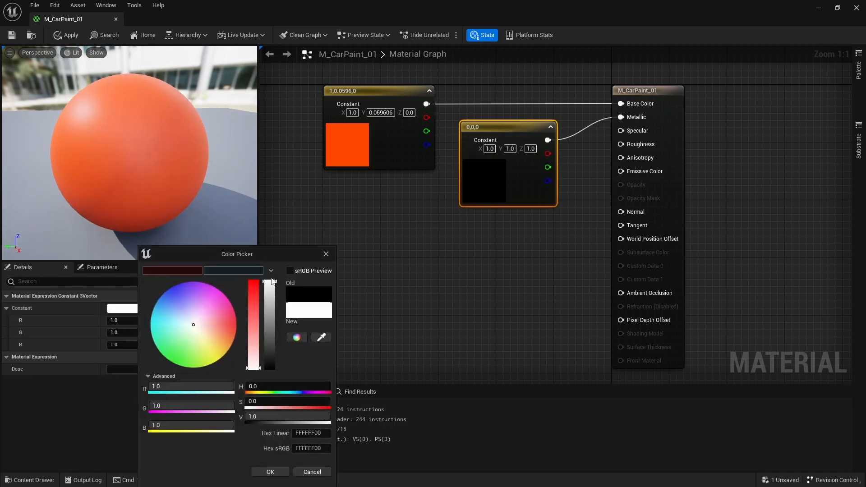
left_click(279, 473)
left_click_drag(112, 137, 109, 78)
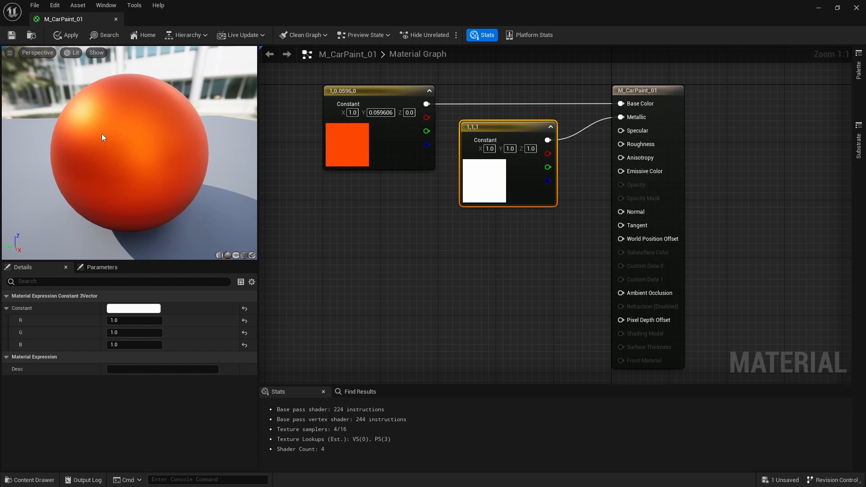
- Apply and save M_CarPaint_01, and move the material editor aside to check the metallic paint on the car
left_click(68, 35)
left_click(14, 36)
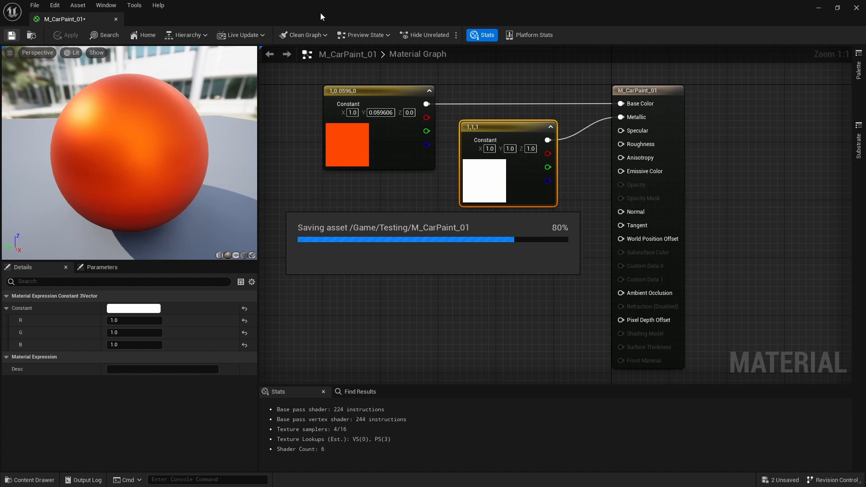
left_click_drag(318, 10, 672, 80)
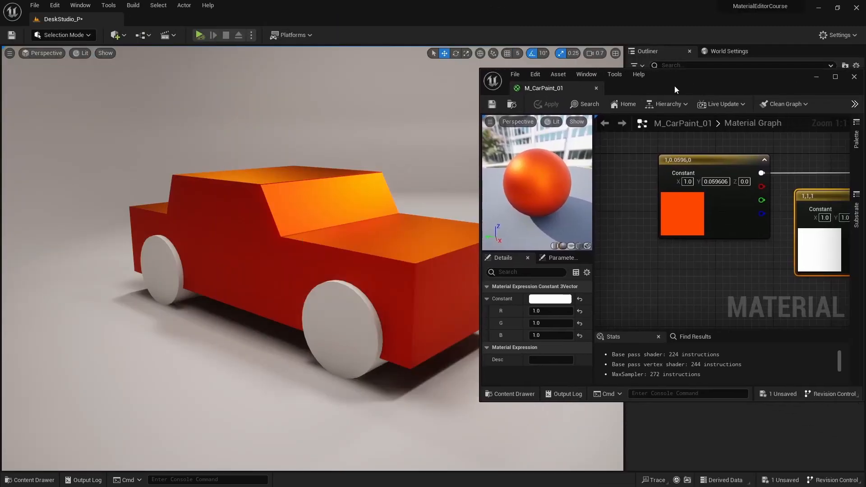
right_click_drag(305, 227, 321, 215)
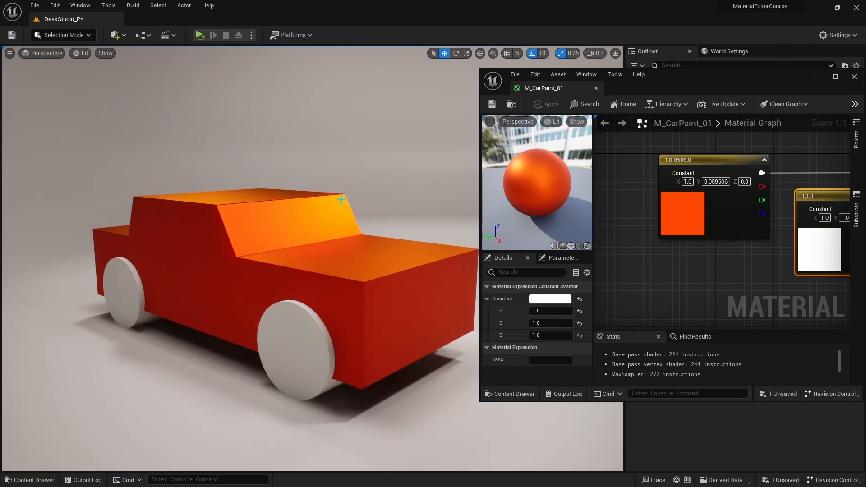
- Restore the material editor to full size and move the white Metallic constant above the orange color constant
left_click_drag(784, 77, 684, 71)
double_click(684, 70)
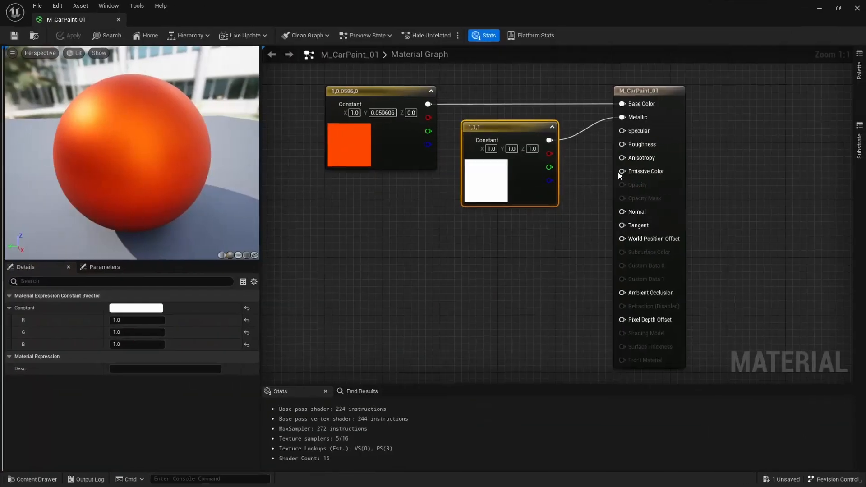
right_click_drag(560, 232, 582, 247)
left_click_drag(538, 143, 520, 70)
right_click_drag(493, 273, 507, 249)
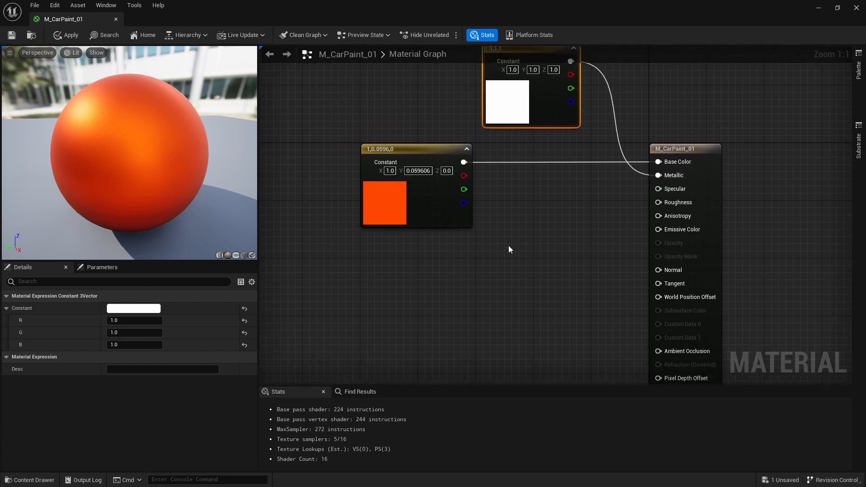
left_click(508, 248)
right_click_drag(564, 210, 558, 255)
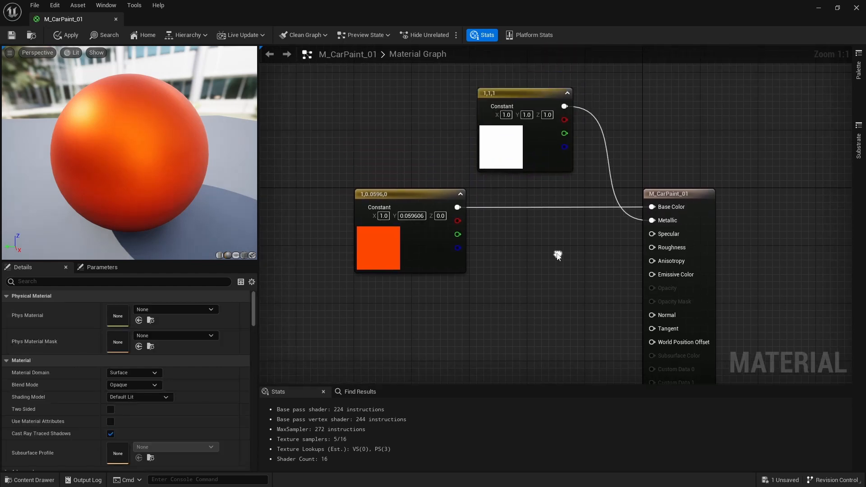
- Add a black Constant3Vector below the orange color constant and connect it to the material's Roughness input
left_click(513, 92)
key("3")
left_click(486, 279)
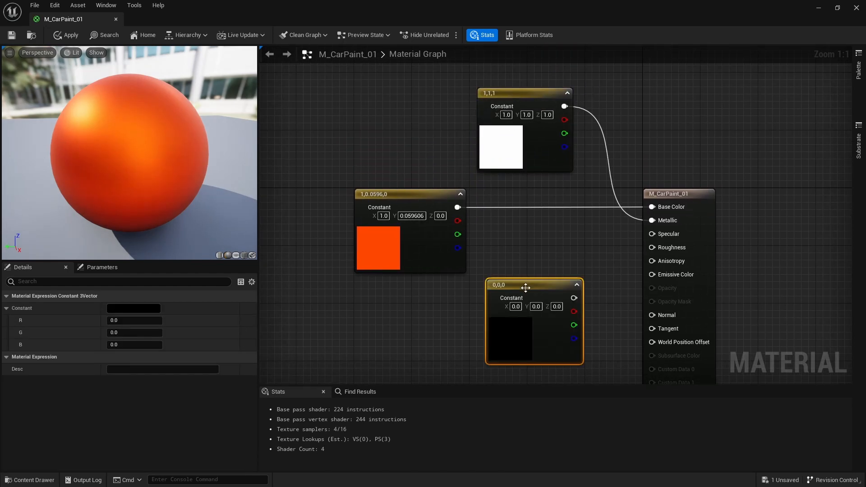
left_click_drag(526, 287, 438, 288)
left_click(563, 283)
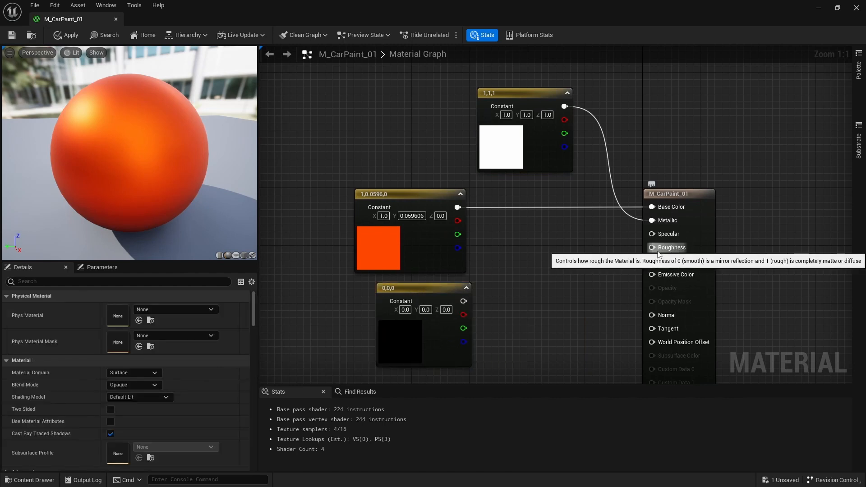
right_click_drag(540, 263, 538, 232)
left_click_drag(461, 269, 649, 216)
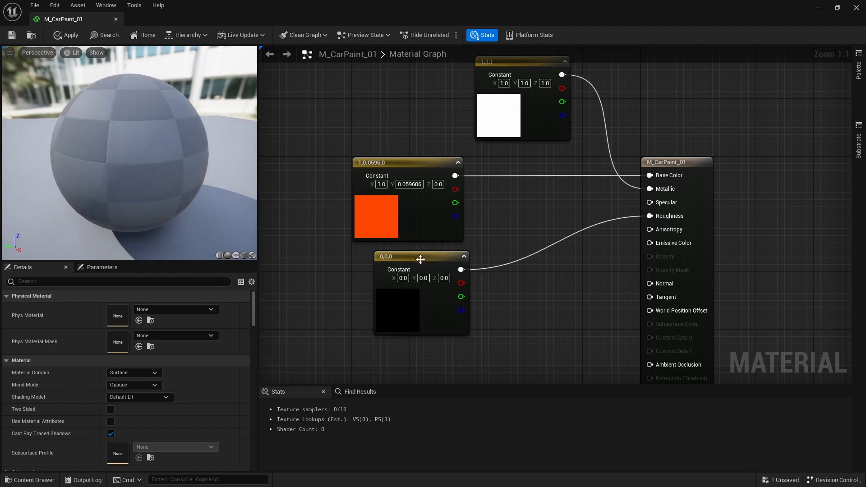
left_click(415, 256)
left_click_drag(104, 161, 104, 161)
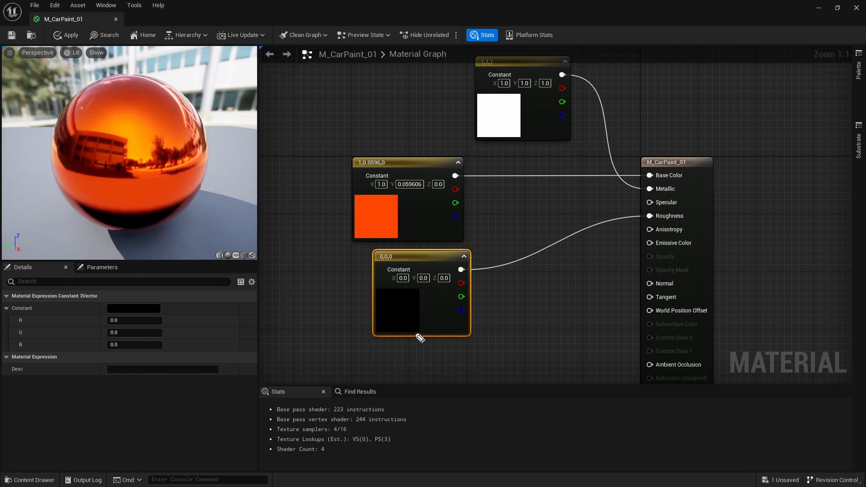
left_click_drag(340, 346, 416, 374)
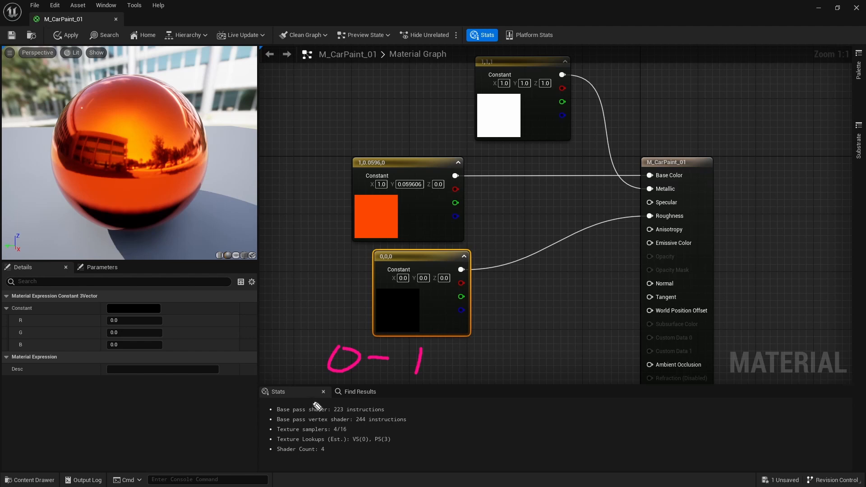
left_click_drag(211, 412, 312, 412)
mouse_move(406, 420)
left_mouse_down()
mouse_move(419, 410)
mouse_move(520, 407)
mouse_move(599, 426)
left_mouse_up()
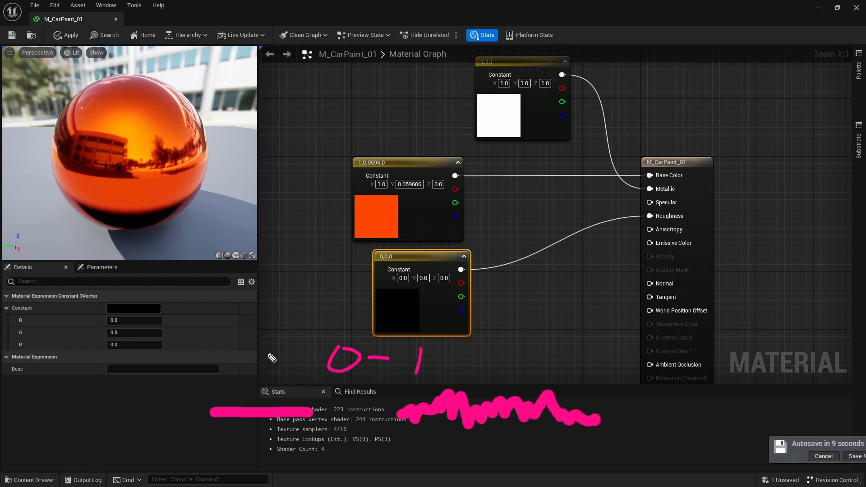
mouse_move(266, 336)
left_mouse_down()
mouse_move(262, 400)
mouse_move(284, 371)
left_mouse_up()
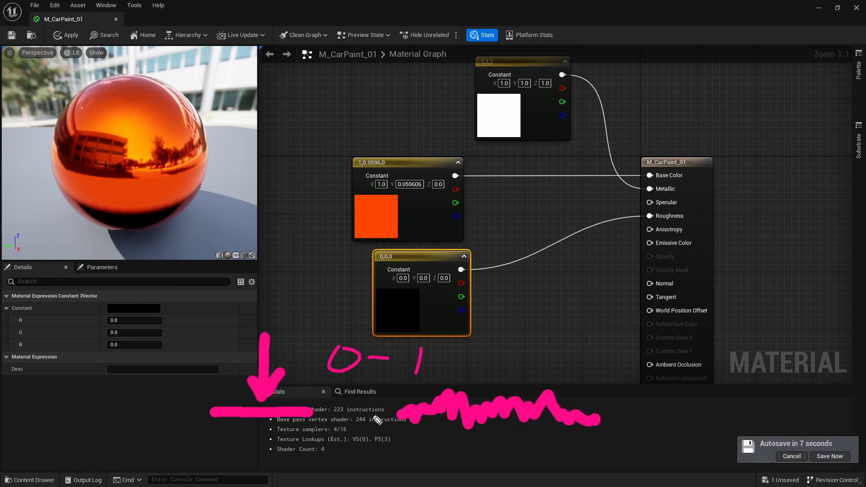
left_click_drag(521, 309, 526, 387)
mouse_move(511, 357)
left_mouse_down()
mouse_move(519, 375)
mouse_move(551, 366)
left_mouse_up()
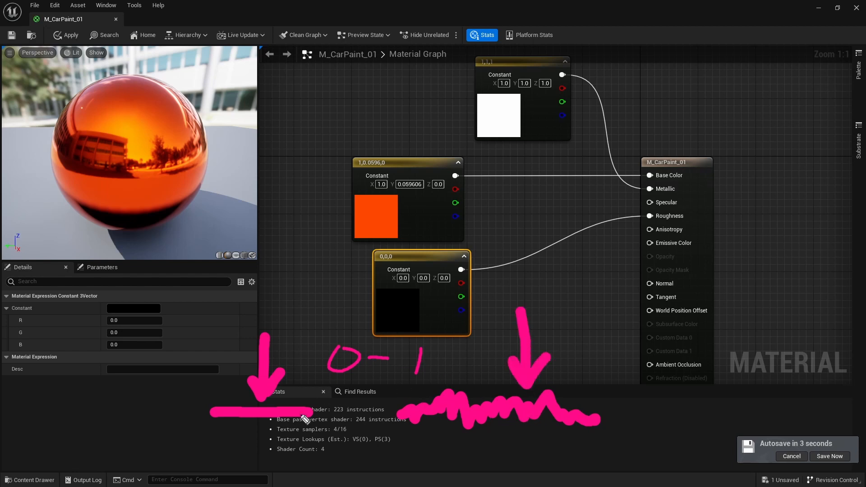
left_click(364, 373)
left_click_drag(365, 372, 392, 393)
left_click(379, 386)
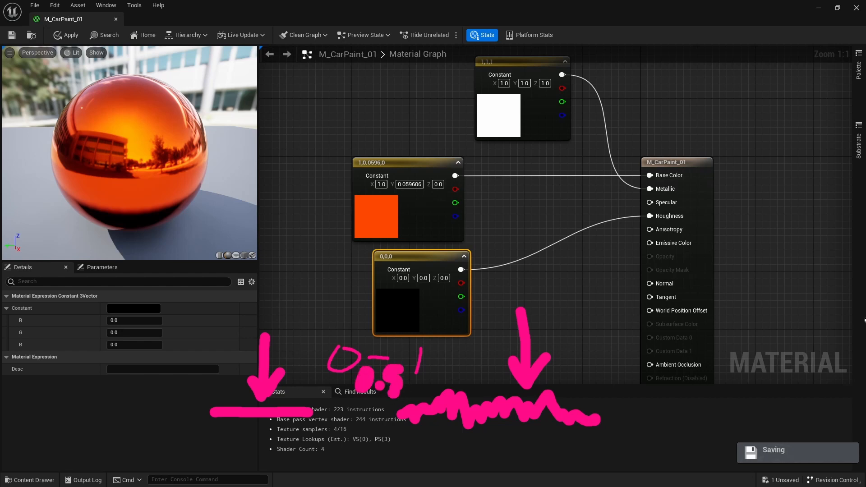
key("Escape")
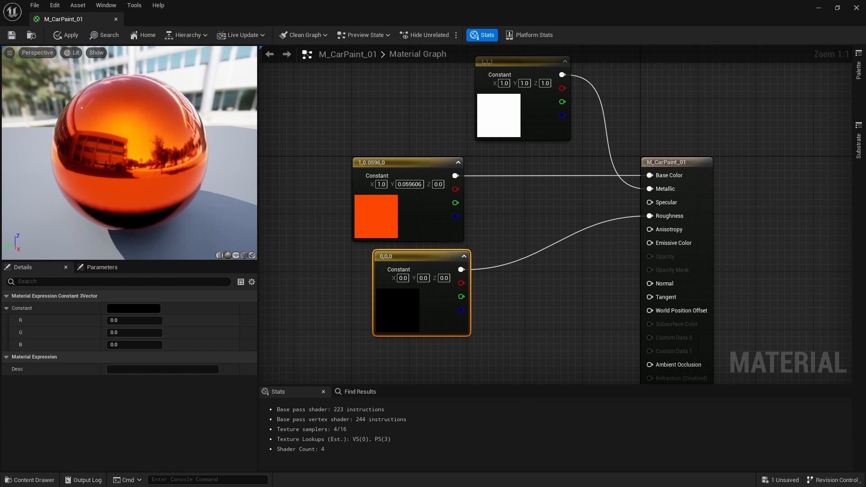
- Add a single-value Constant node and connect it to the material's Roughness input in place of the black Constant3Vector
mouse_move(527, 223)
right_mouse_down()
mouse_move(506, 199)
mouse_move(518, 218)
right_mouse_up()
right_click_drag(523, 250, 499, 211)
right_click(447, 306)
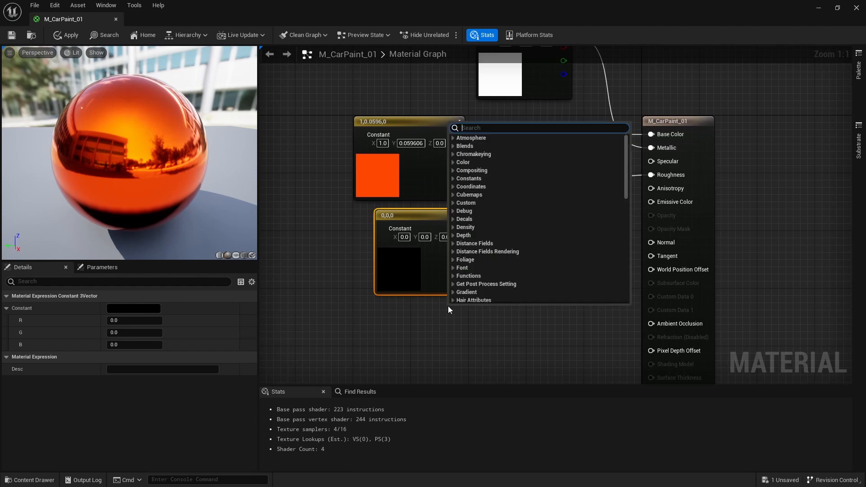
type("const")
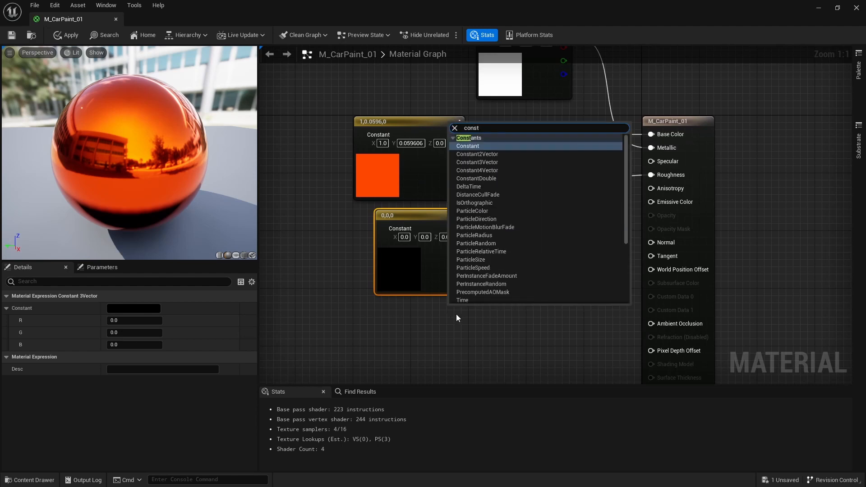
left_click(481, 146)
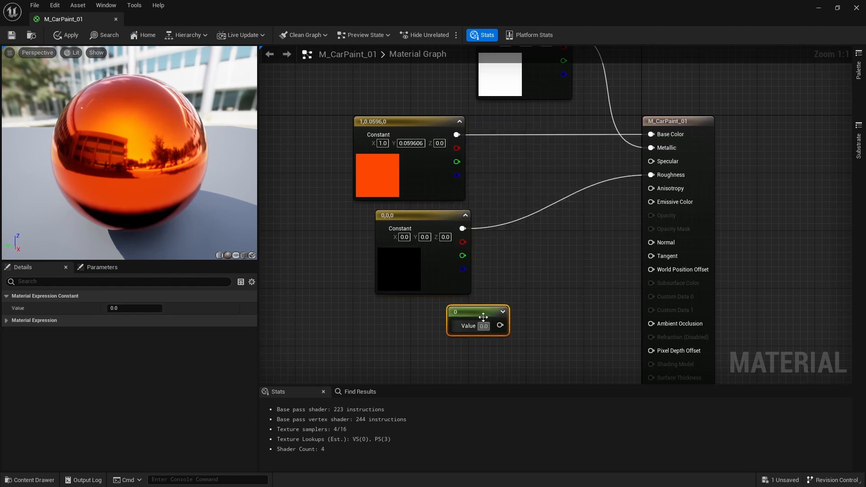
left_click_drag(489, 312, 451, 312)
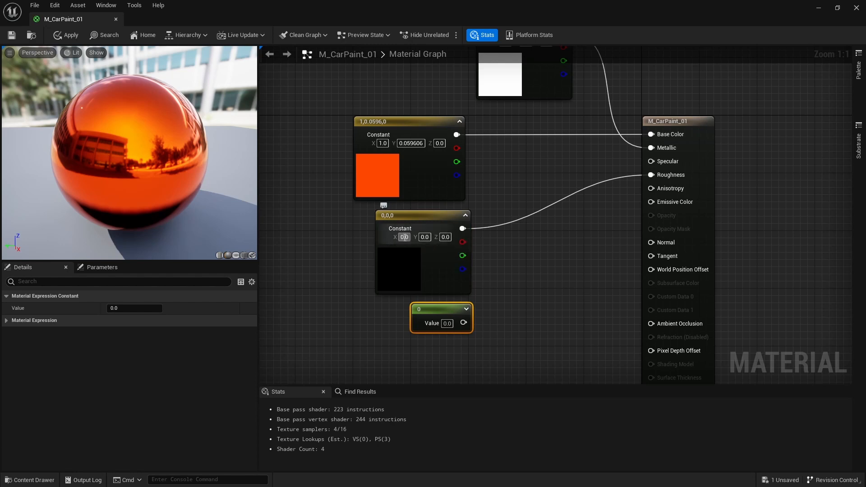
left_click_drag(445, 309, 651, 175)
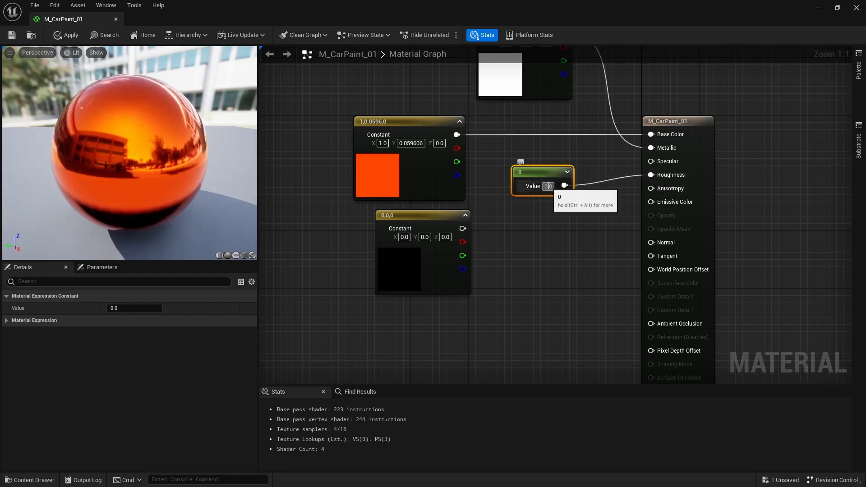
- Try values of 1 and 0.5 on the Roughness constant, and settle on 0.1
type("1")
key("Return")
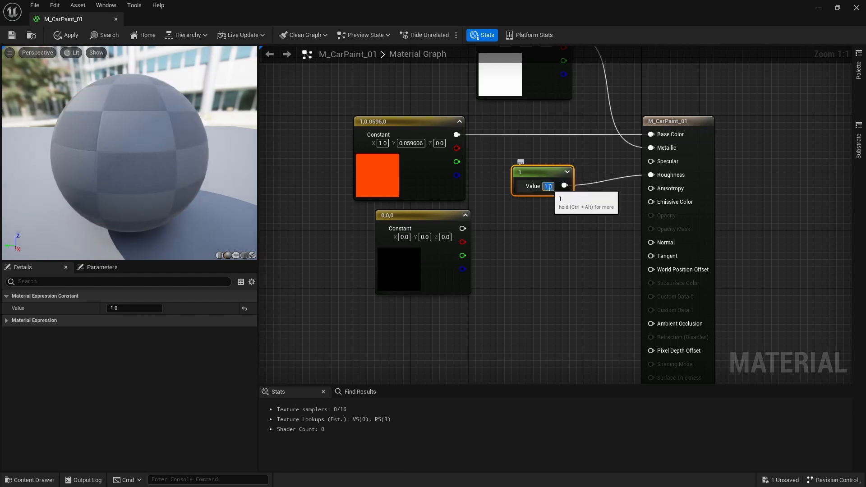
type("0.5")
key("Return")
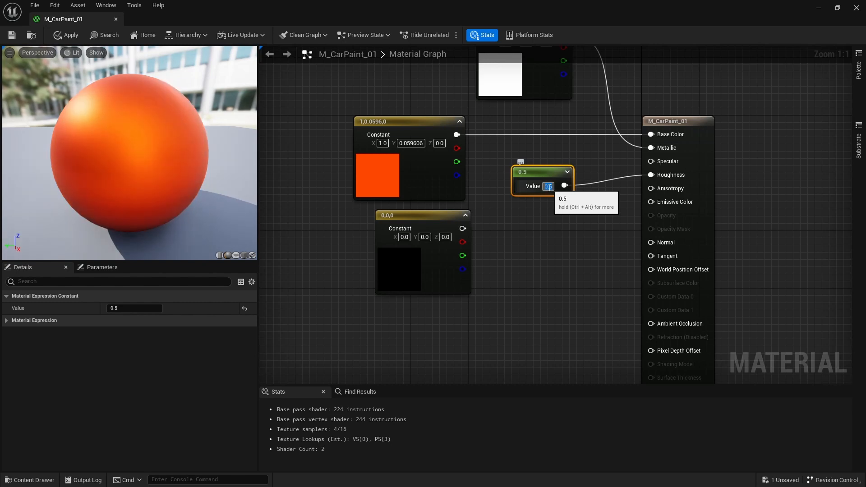
type("0.1")
key("Return")
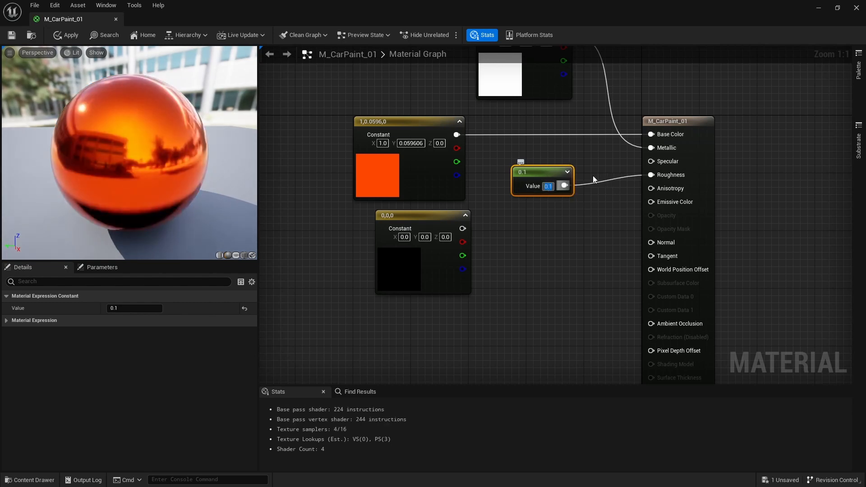
- Apply the material changes and move the material editor aside to check the paint on the car
right_click_drag(544, 201, 524, 241)
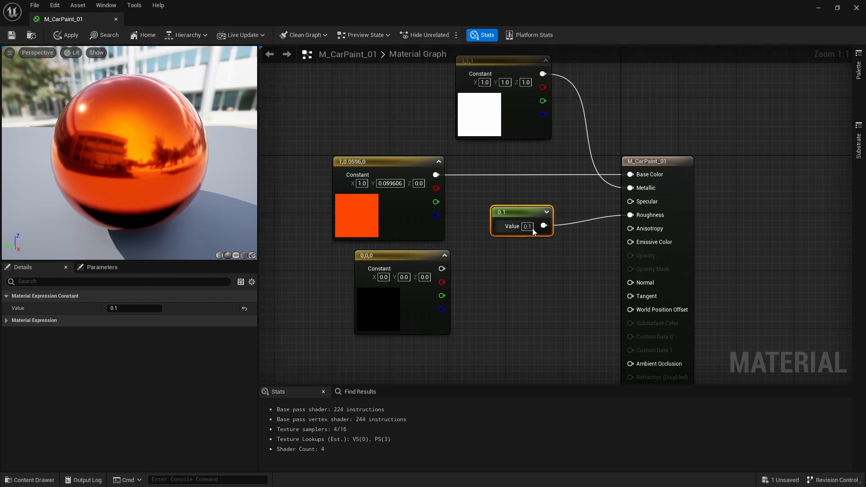
left_click(73, 38)
left_click_drag(451, 9, 744, 100)
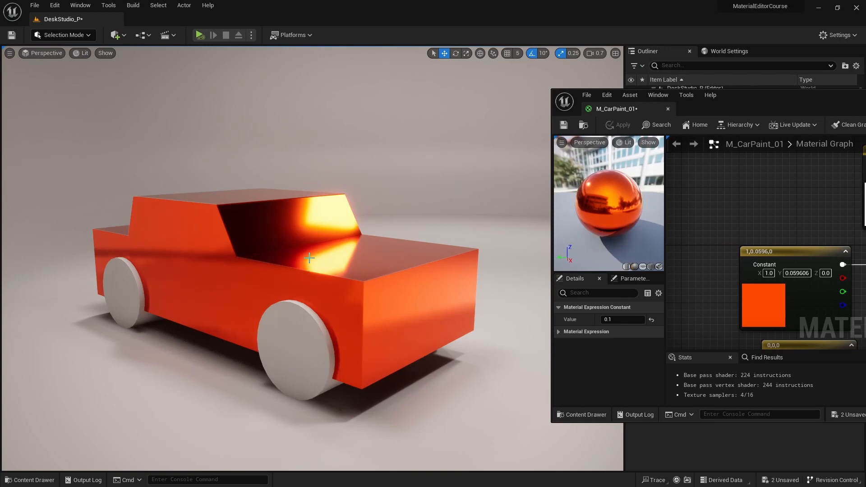
left_click_drag(801, 107, 678, 77)
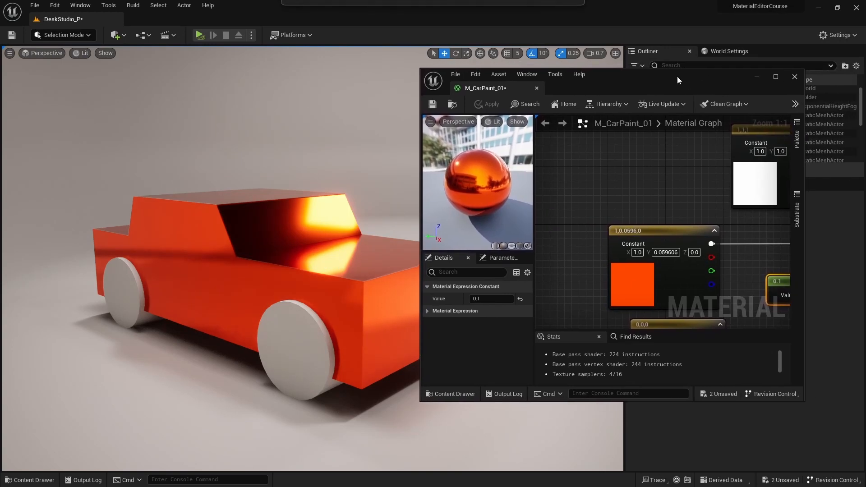
- Examine the constants and the inputs on the M_CarPaint_01 node, and restore the material editor to full size
scroll(617, 211, "down", 3)
right_click_drag(676, 197, 574, 143)
right_click_drag(616, 187, 663, 190)
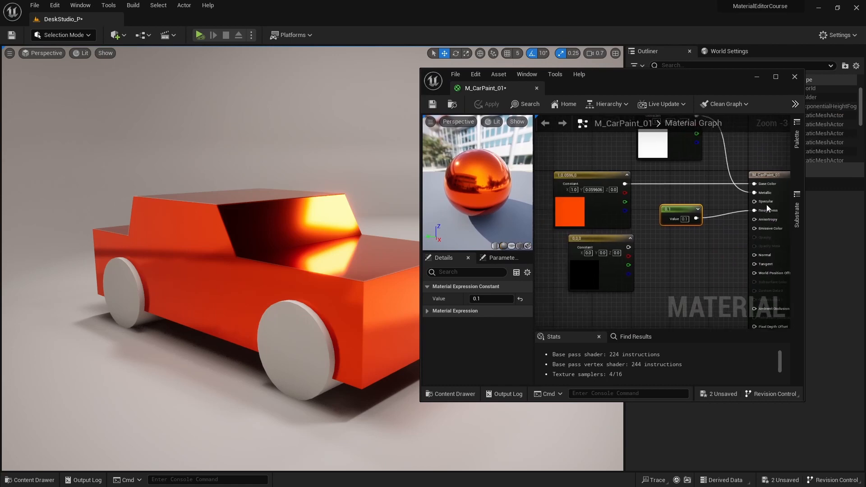
scroll(763, 204, "up", 3)
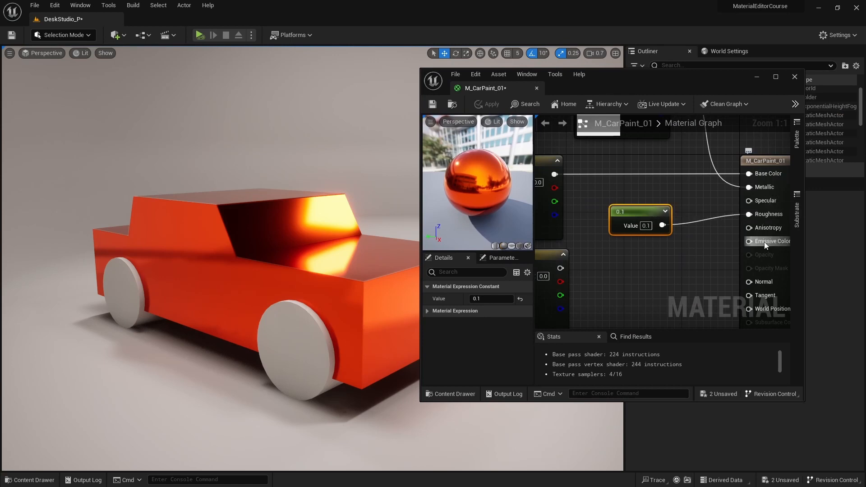
right_click_drag(718, 245, 600, 198)
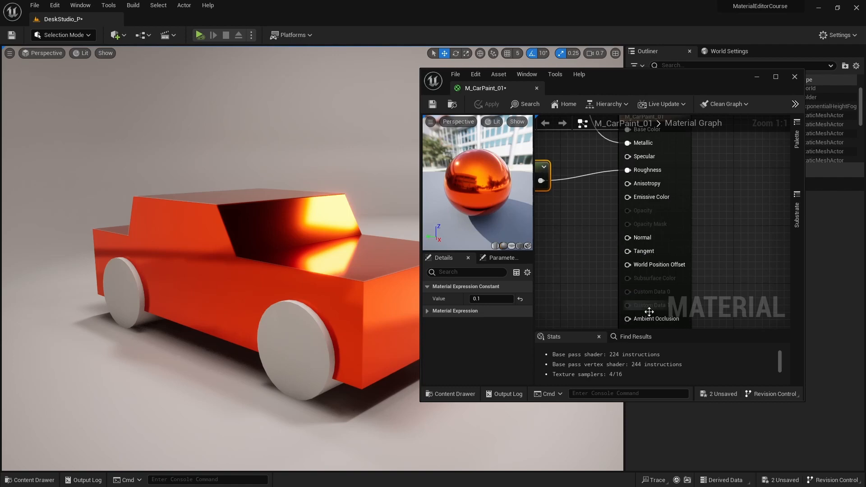
right_click_drag(619, 171, 648, 216)
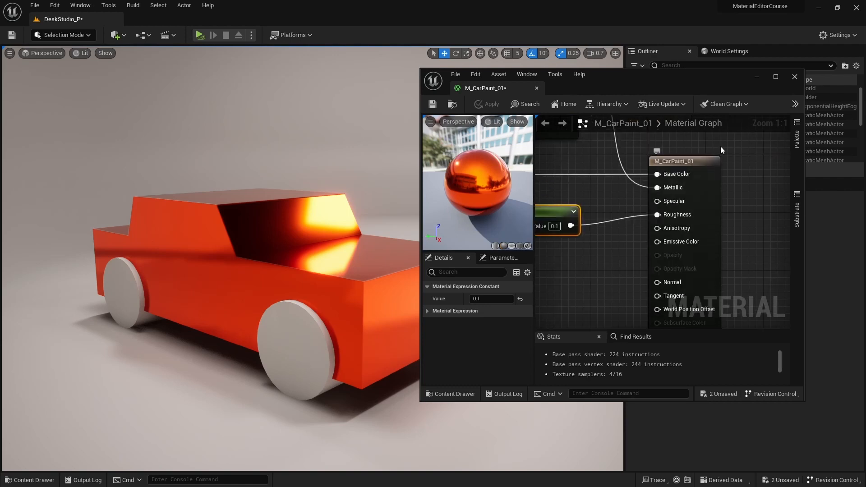
right_click_drag(634, 286, 634, 244)
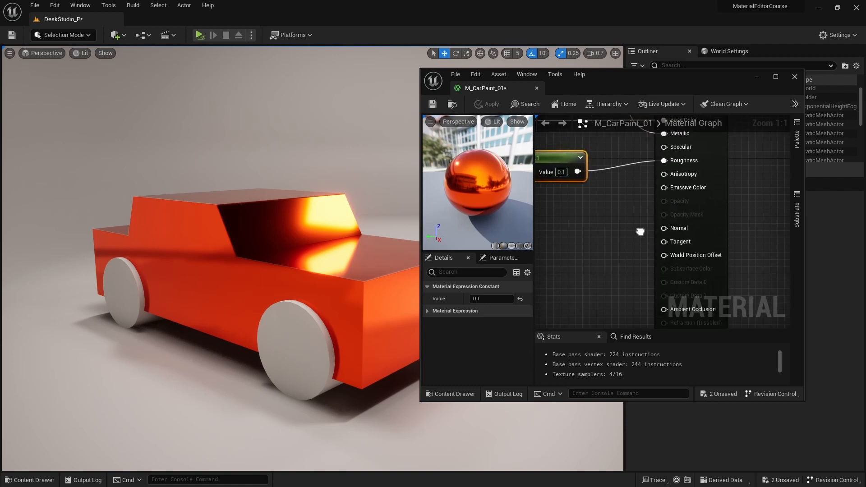
scroll(634, 256, "down", 2)
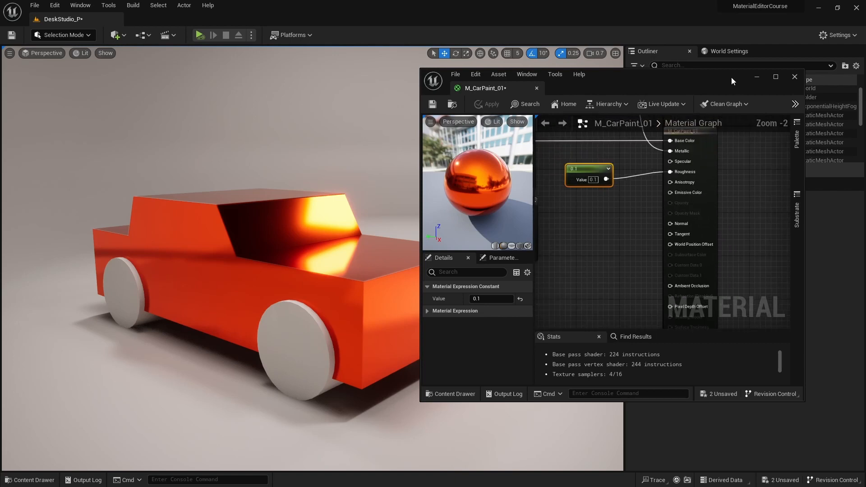
left_click_drag(732, 80, 732, 98)
double_click(732, 98)
scroll(635, 203, "up", 2)
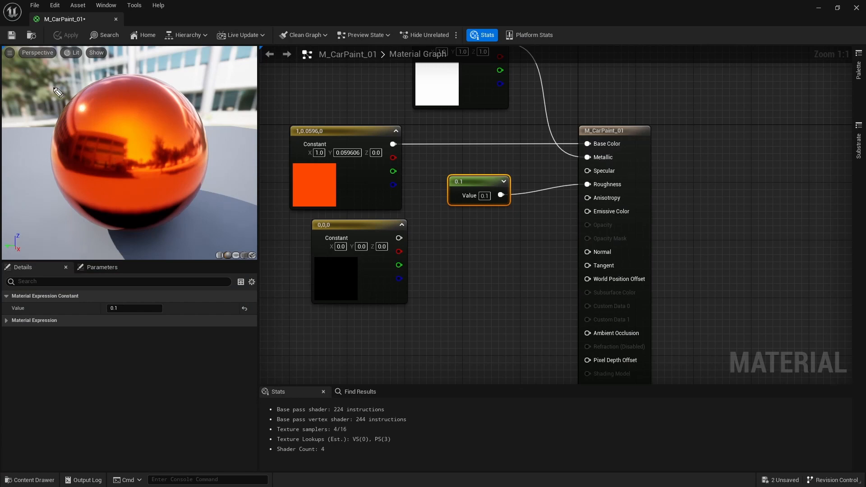
mouse_move(18, 70)
left_mouse_down()
mouse_move(84, 115)
mouse_move(118, 263)
left_mouse_up()
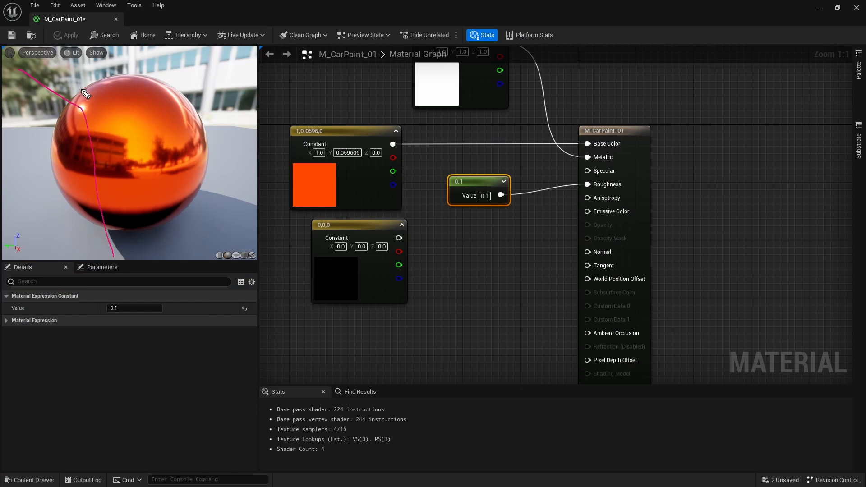
mouse_move(51, 62)
left_mouse_down()
mouse_move(88, 93)
mouse_move(96, 79)
mouse_move(61, 94)
mouse_move(121, 74)
left_mouse_up()
mouse_move(89, 82)
left_mouse_down()
mouse_move(105, 103)
mouse_move(93, 106)
left_mouse_up()
left_click_drag(69, 91, 88, 100)
mouse_move(197, 71)
left_mouse_down()
mouse_move(174, 103)
mouse_move(235, 127)
left_mouse_up()
mouse_move(218, 84)
left_mouse_down()
mouse_move(208, 149)
mouse_move(236, 183)
left_mouse_up()
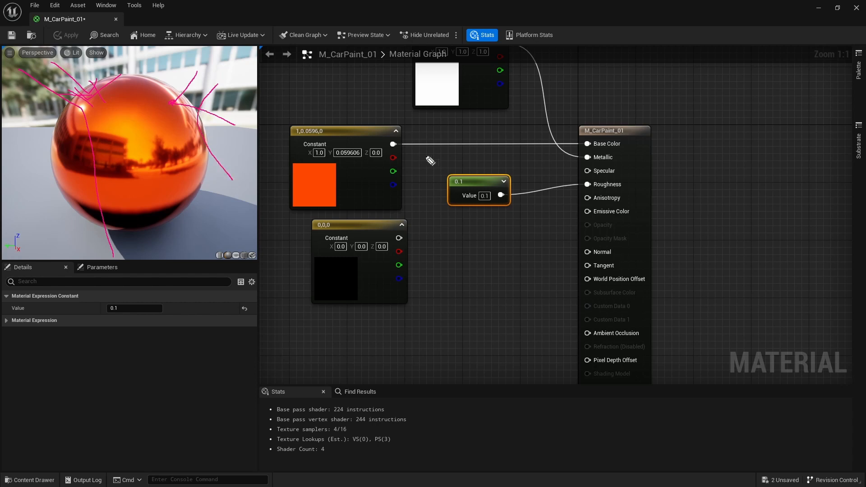
key("Escape")
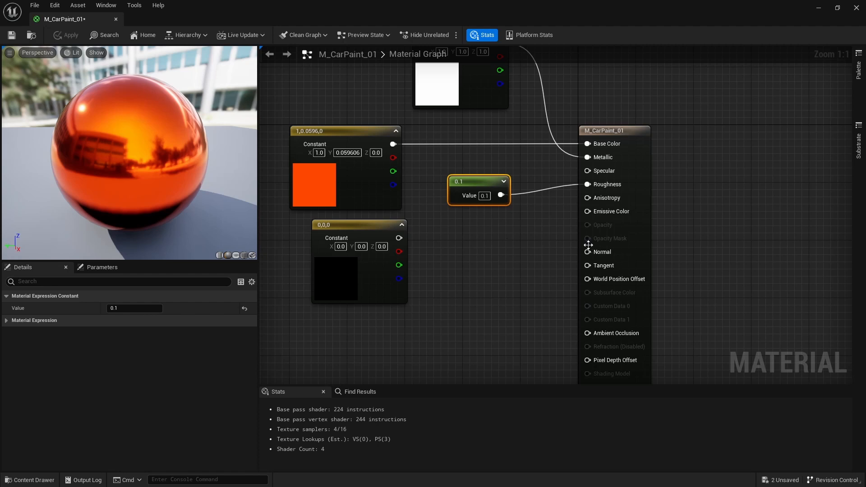
- Move the material editor aside to uncover the blocked-out car in the level viewport
right_click_drag(564, 216, 660, 182)
right_click_drag(545, 197, 550, 203)
left_click_drag(364, 6, 711, 69)
right_click_drag(316, 270, 374, 264)
left_click(116, 35)
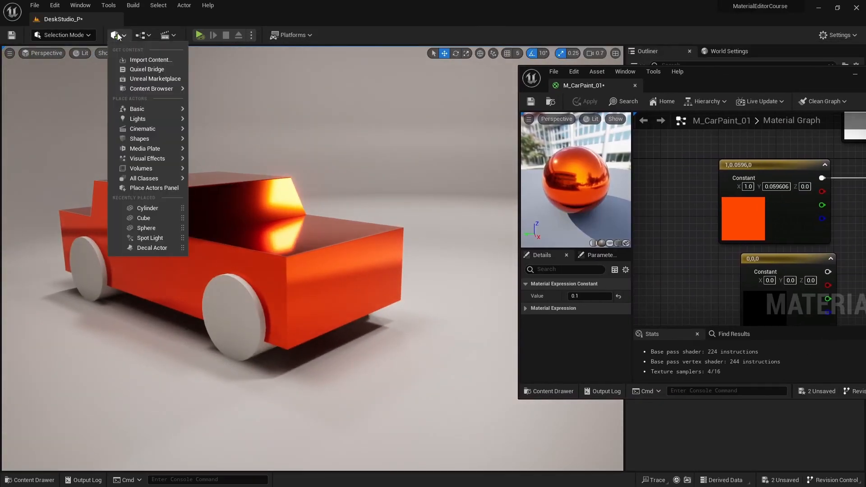
mouse_move(147, 131)
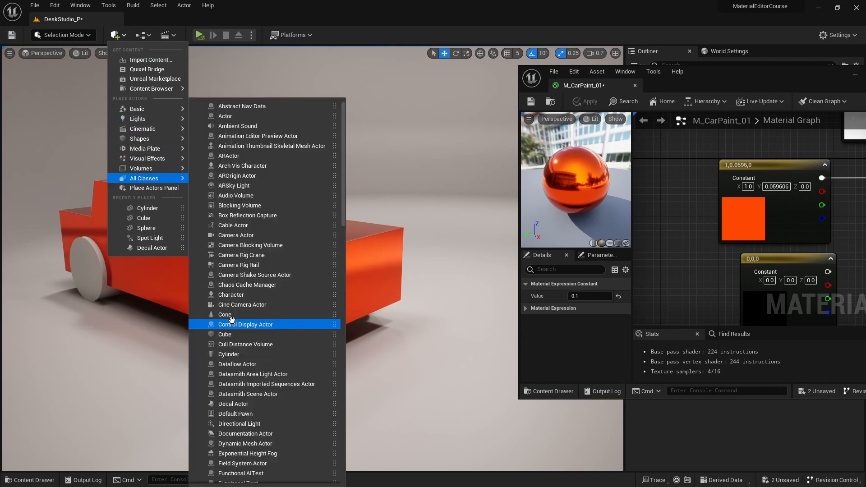
left_click(232, 323)
- Duplicate the front wheel cylinder, place the copy ahead of the car and rotate it by -90 degrees
left_click(232, 298)
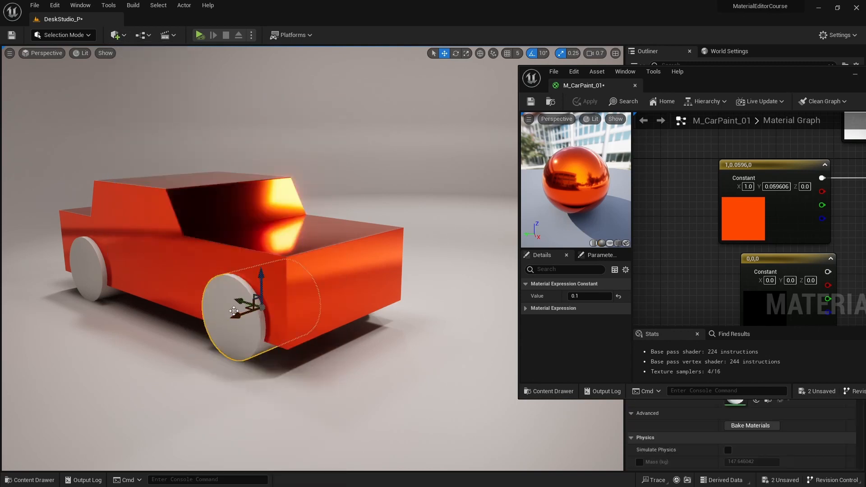
key("e")
left_click_drag(252, 315, 387, 346)
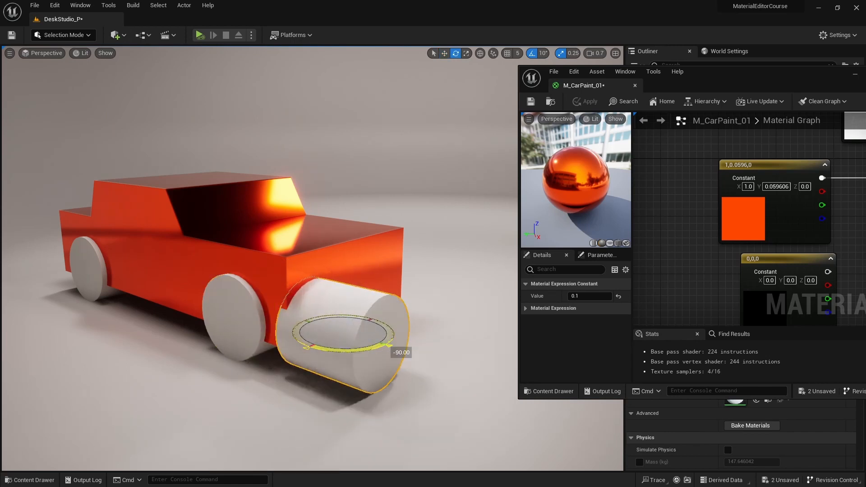
- Scale down and position the copied cylinder as a headlight on the car's front, duplicate it for the second headlight, and deselect it
key("w")
left_click_drag(335, 330, 361, 282)
key("e")
key("w")
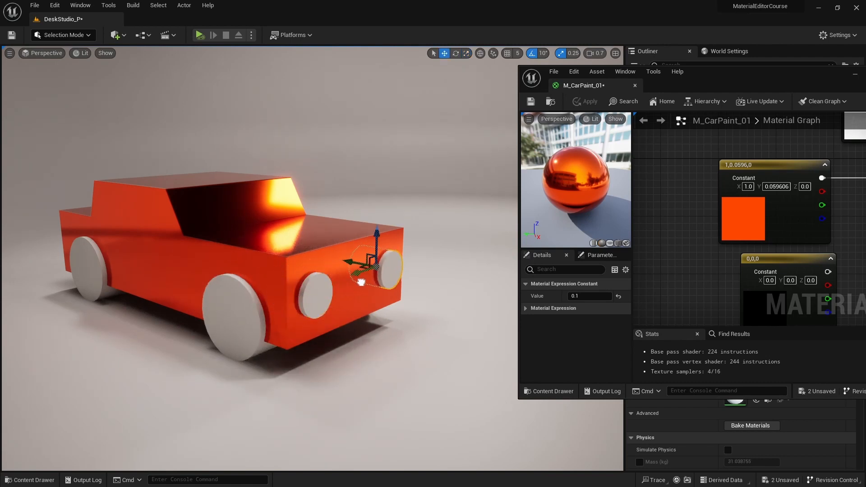
left_click(234, 253)
middle_click_drag(235, 252, 203, 247)
key("Escape")
mouse_move(373, 286)
middle_mouse_down()
mouse_move(347, 285)
mouse_move(373, 286)
middle_mouse_up()
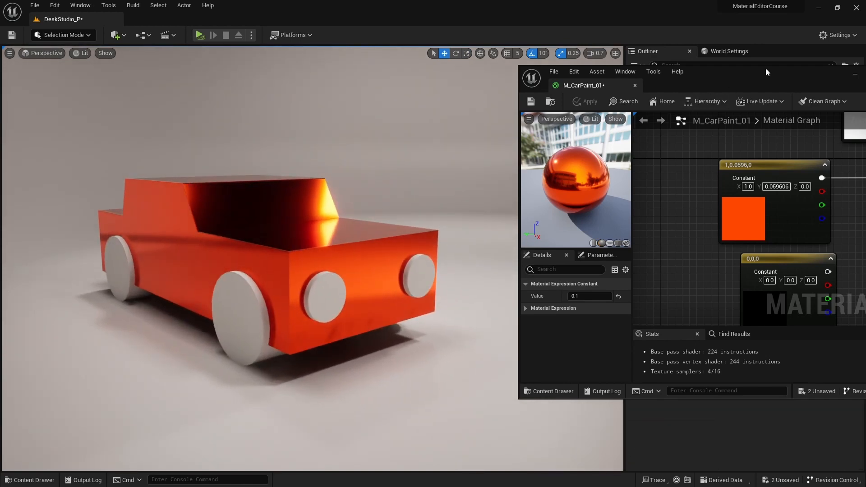
- Save M_CarPaint_01 and close the material editor
left_click_drag(766, 69, 754, 79)
left_click(530, 112)
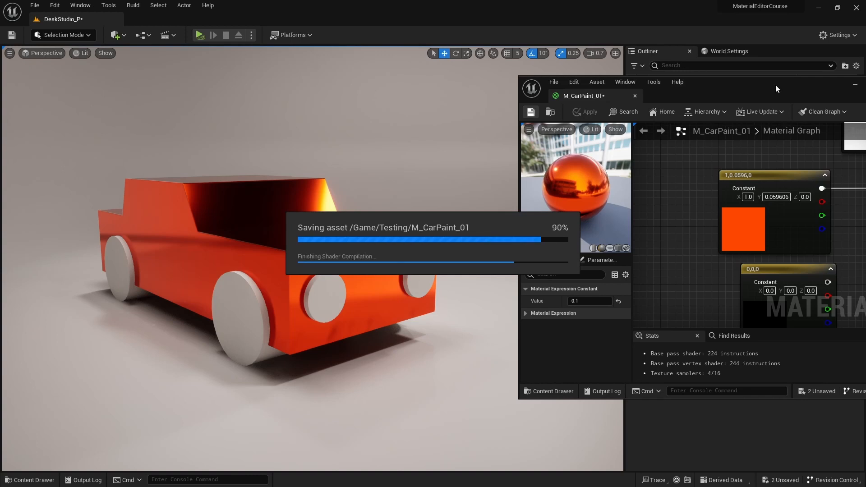
left_click_drag(770, 85, 790, 97)
left_click(795, 91)
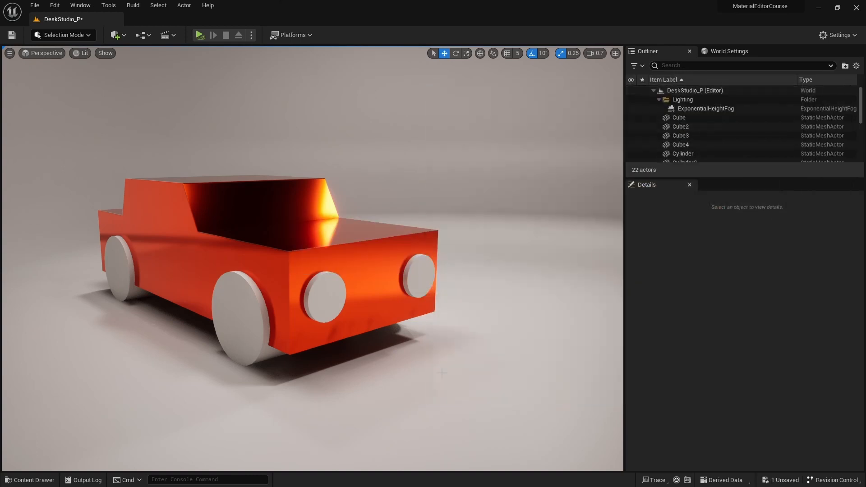
- Create a new material named M_headlights_01 in the Testing folder
left_click(28, 480)
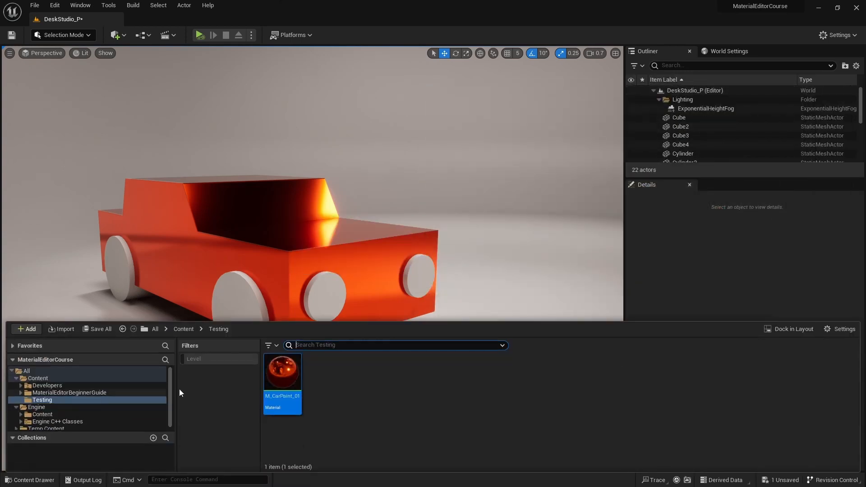
right_click(346, 375)
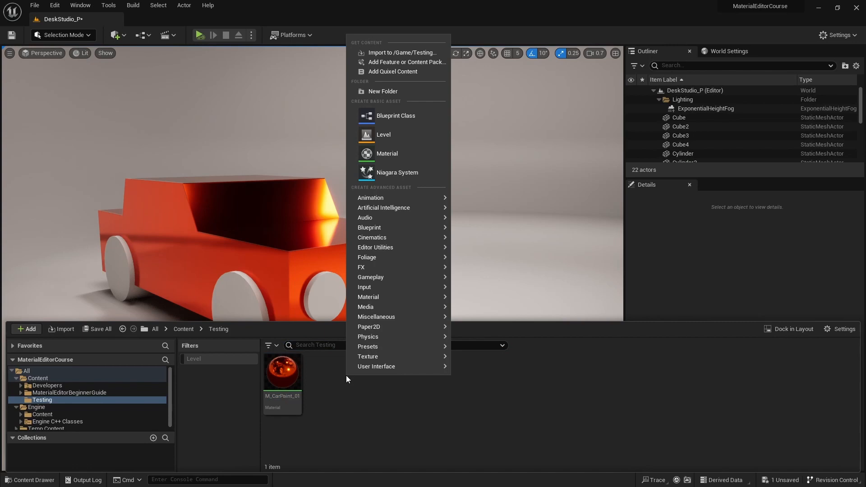
left_click(396, 150)
type("M")
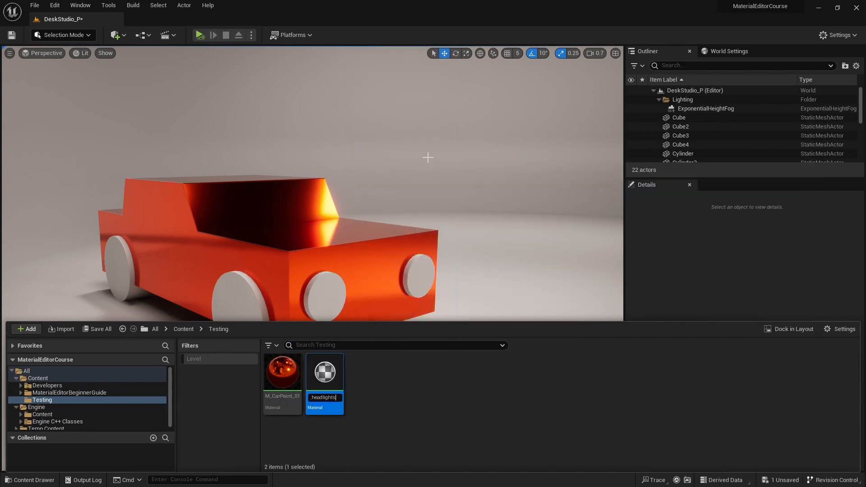
type("_headlights_01")
key("Return")
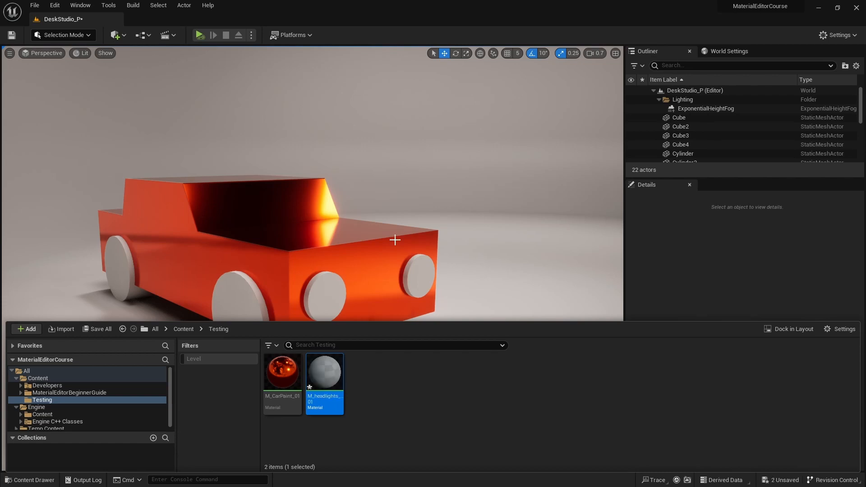
- Open M_headlights_01 in the material editor and maximize its window
double_click(328, 383)
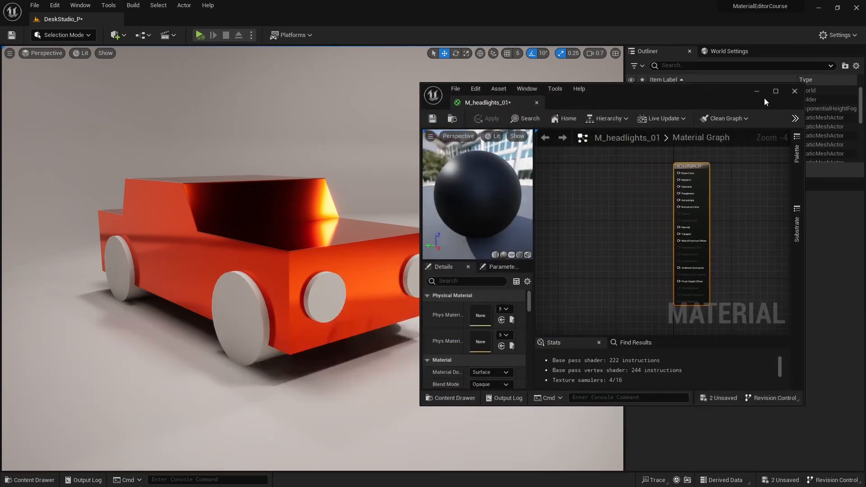
left_click(775, 92)
right_click_drag(262, 183, 445, 226)
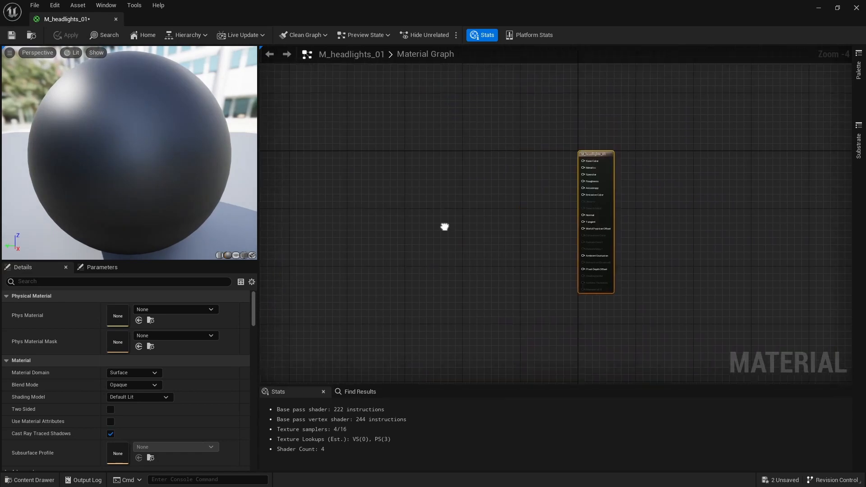
scroll(572, 185, "up", 3)
right_click_drag(571, 184, 578, 161)
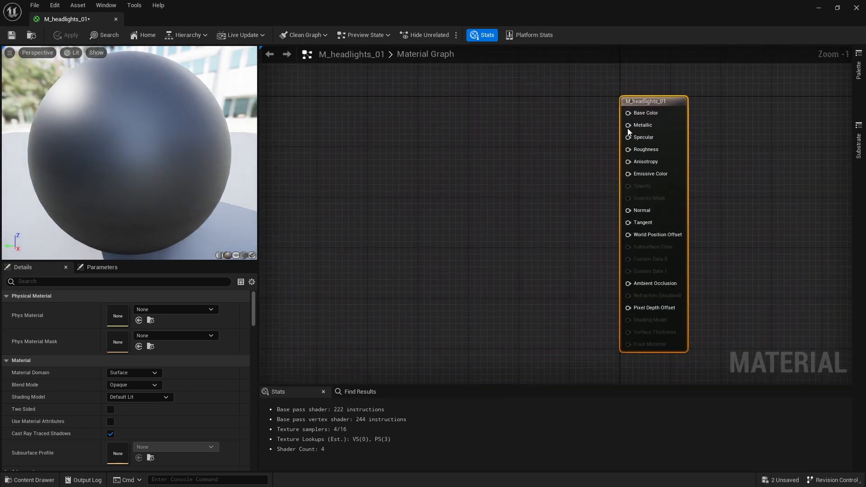
- Add a Constant node with a value of 0.5 and connect it to the material's Base Color
mouse_move(648, 115)
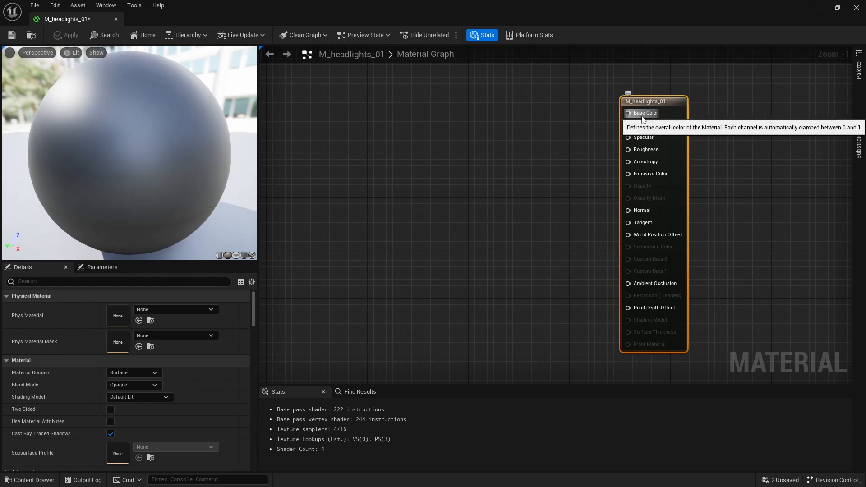
left_click(483, 105)
left_click_drag(528, 121, 628, 113)
left_click_drag(497, 125, 503, 117)
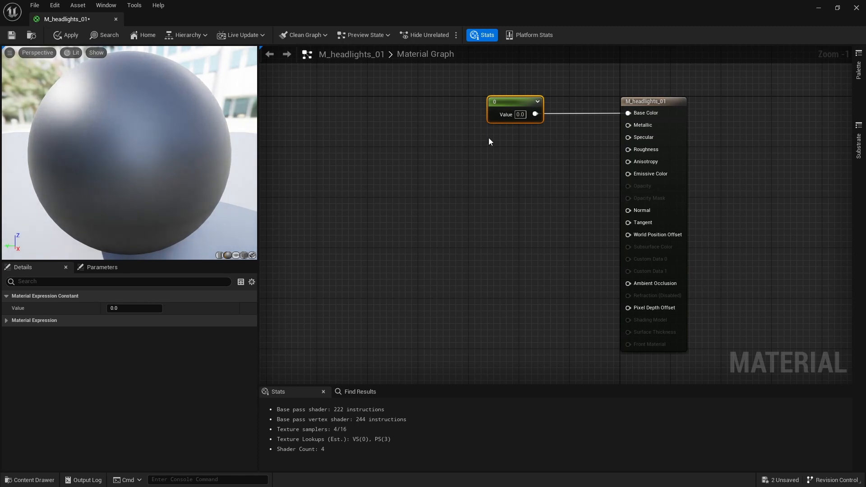
left_click(145, 309)
type("0.5")
key("Return")
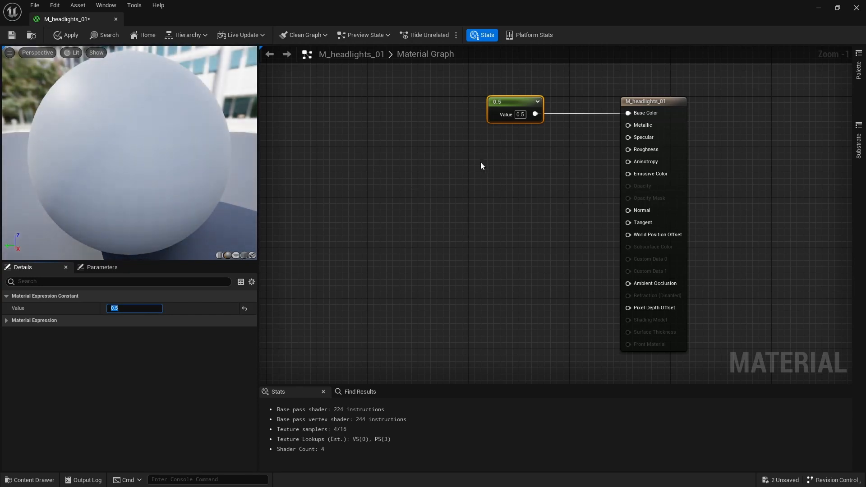
left_click_drag(520, 99, 512, 99)
- Add a Constant3Vector node below the 0.5 constant and connect it to Emissive Color
right_click_drag(505, 151, 441, 166)
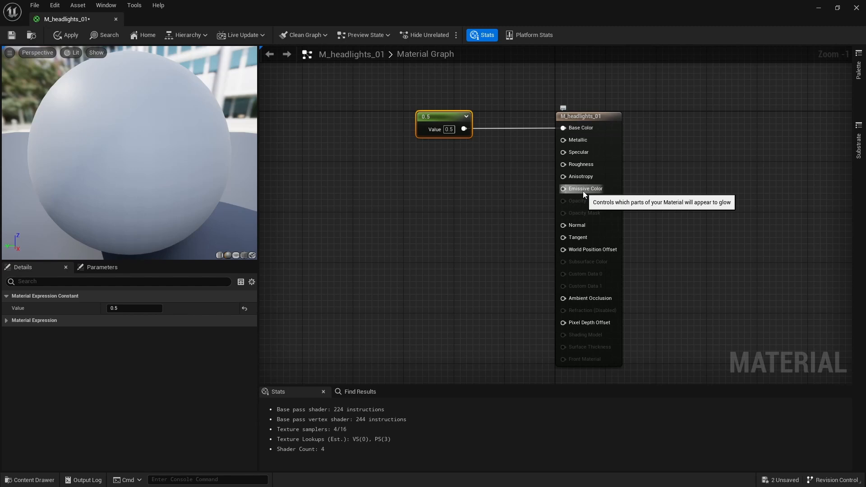
right_click_drag(464, 190, 513, 189)
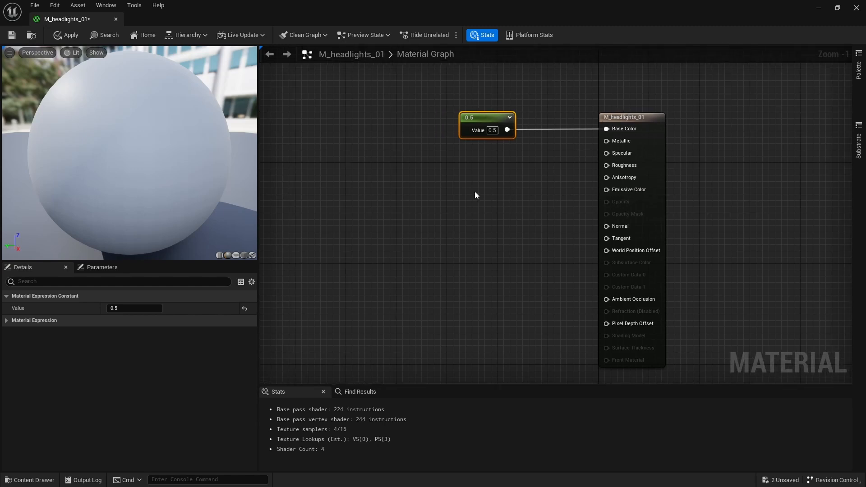
left_click(439, 185)
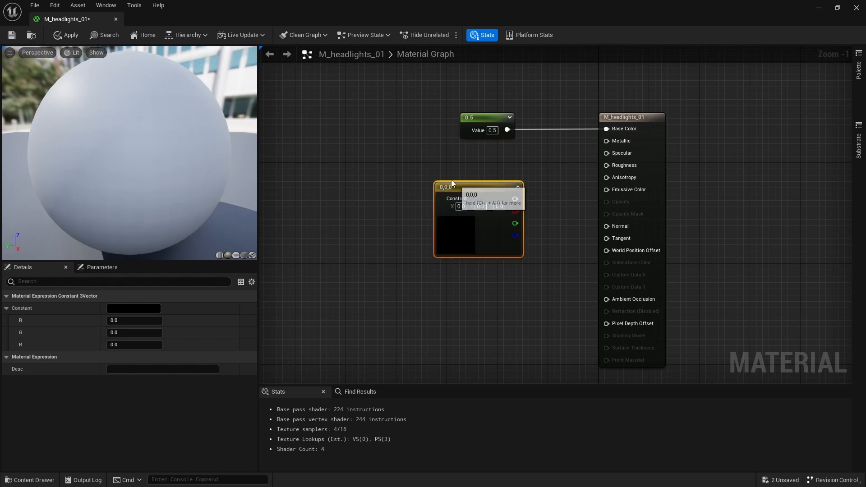
left_click_drag(501, 186, 607, 189)
- Set the emissive constant's color to a warm yellow with R 0.994792, G 0.678355 and B 0.0
left_click_drag(441, 217, 442, 221)
double_click(442, 220)
left_click(531, 329)
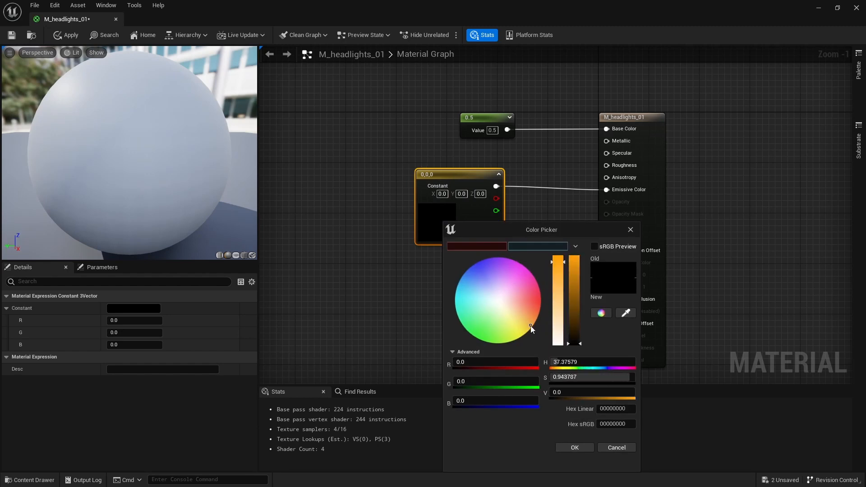
left_click_drag(572, 291, 574, 257)
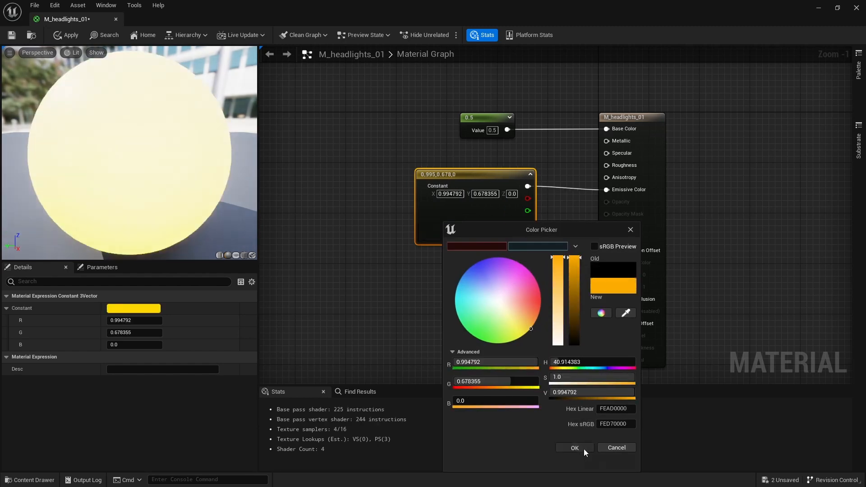
left_click(575, 447)
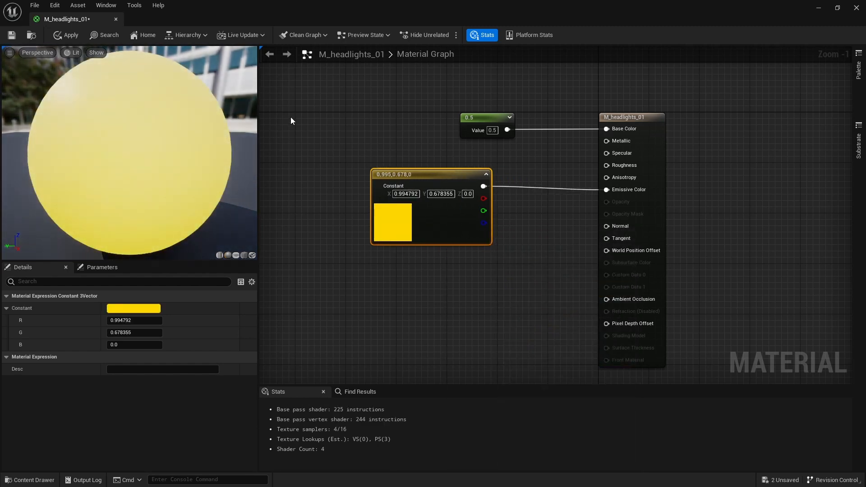
- Apply the changes to M_headlights_01 and close its material editor
left_click(70, 39)
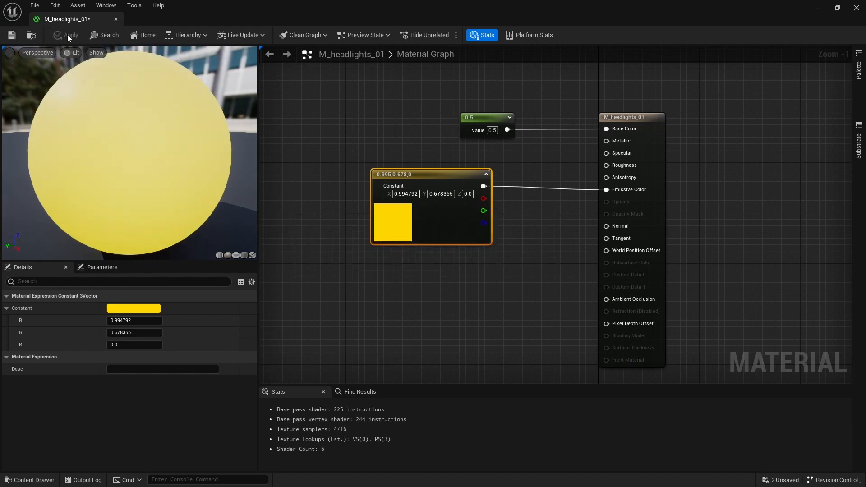
left_click(116, 20)
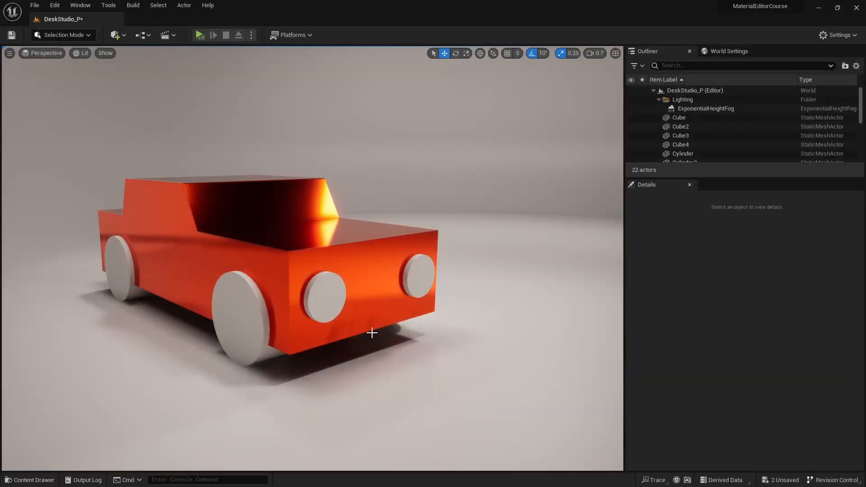
- Assign M_headlights_01 to both headlight cylinders on the car's front and deselect them
left_click(328, 292)
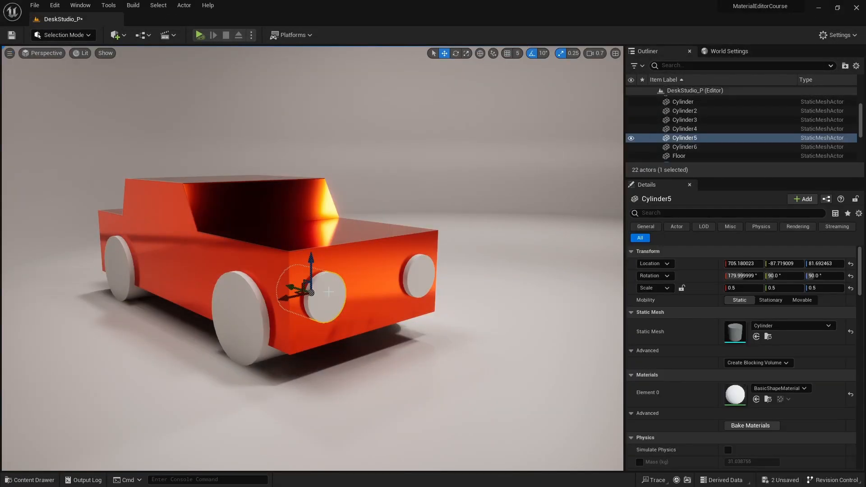
left_click(417, 279, "ctrl")
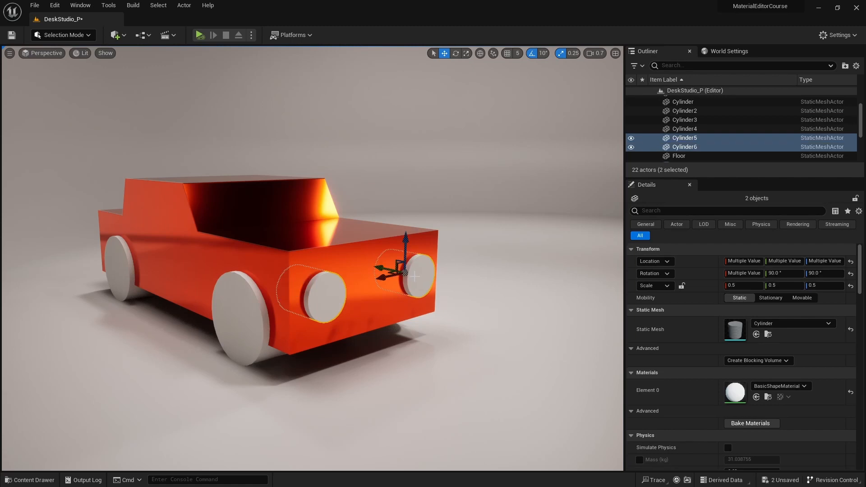
left_click(789, 386)
type("haedl")
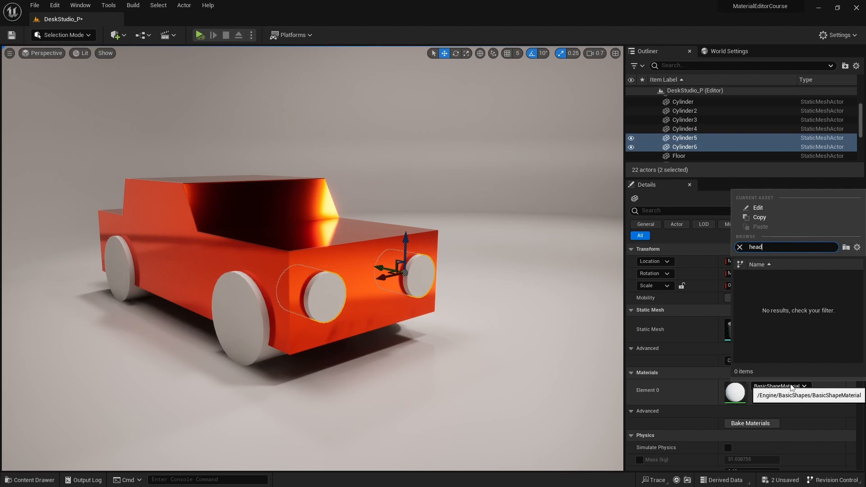
left_click(787, 281)
right_click_drag(447, 205, 456, 214)
key("Escape")
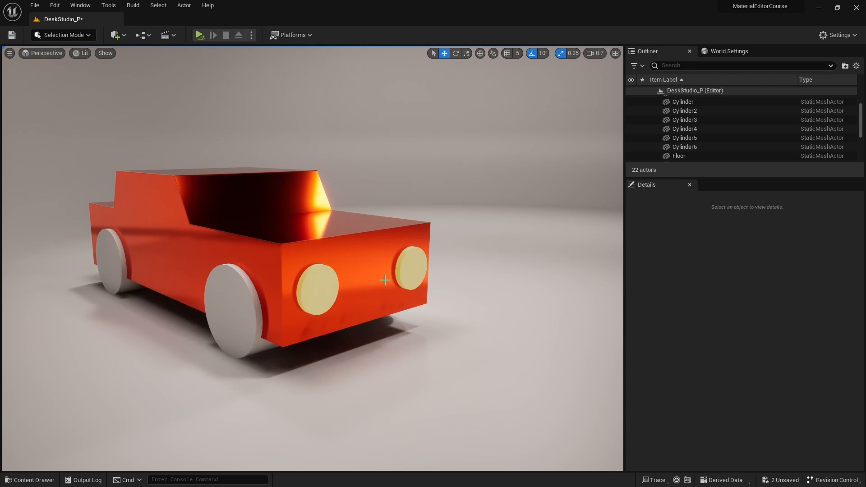
- Examine the emissive look of the headlights on the car in the level viewport
right_click_drag(455, 214, 442, 210)
right_click_drag(297, 307, 297, 307)
key("d")
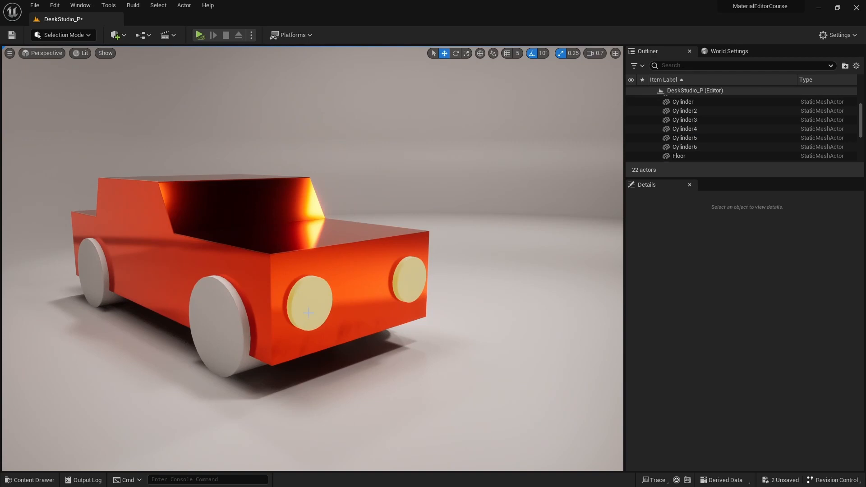
right_click_drag(308, 297, 293, 287)
key("a")
key("d")
key("d")
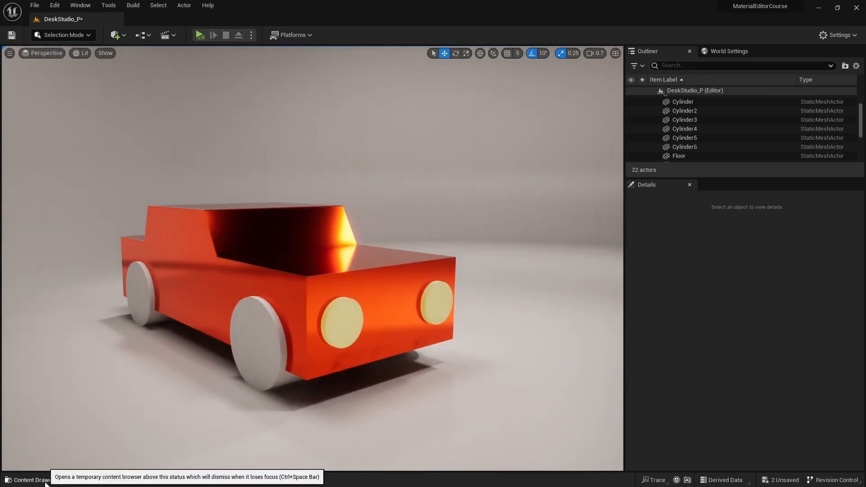
- Reopen M_headlights_01 and move the yellow constant node farther from the main material node
left_click(32, 480)
double_click(324, 373)
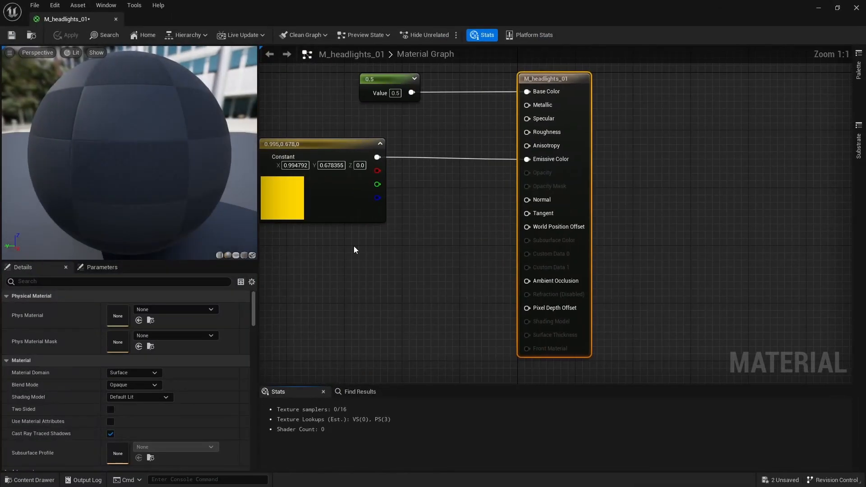
left_click_drag(487, 181, 400, 188)
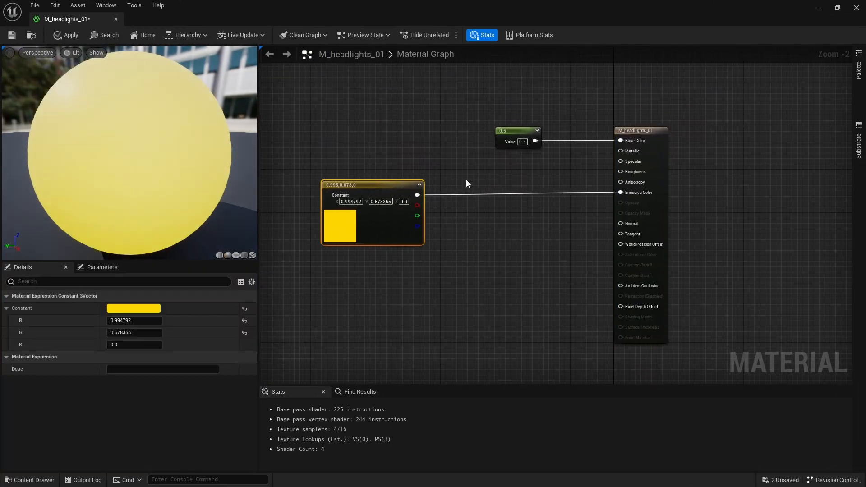
- Add a Multiply node between the yellow constant and the main material node
left_click(455, 208)
right_click(465, 208)
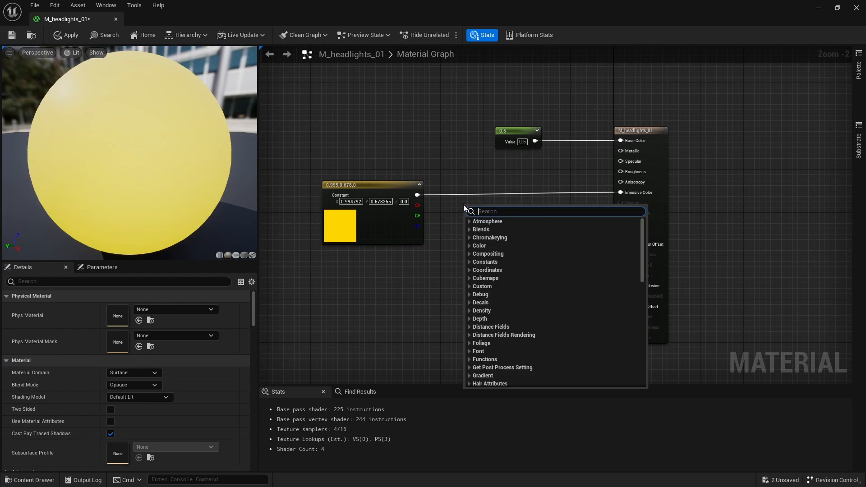
type("mul")
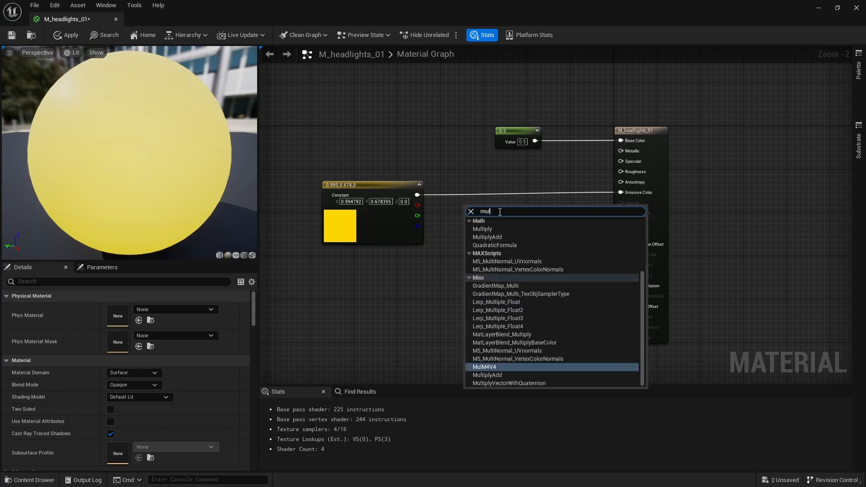
type("tiply")
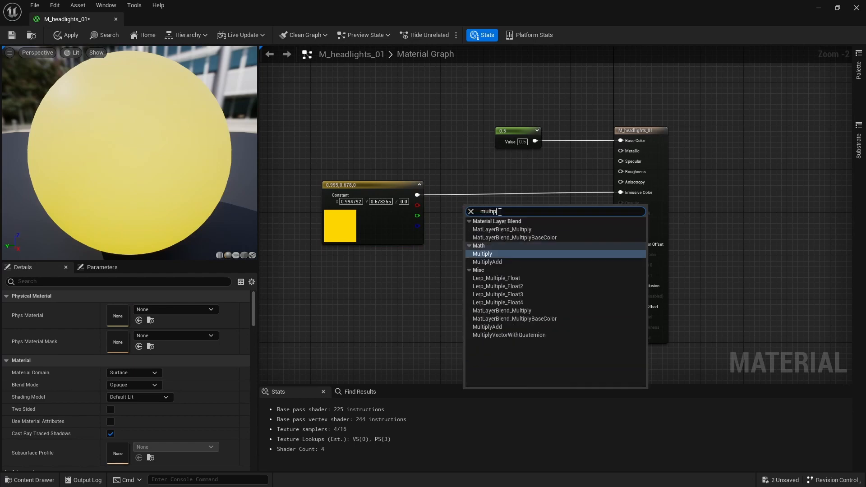
key("Return")
left_click_drag(478, 208, 500, 184)
- Connect the yellow constant to the Multiply node's A input and its output to Emissive Color, aligning the nodes
left_click_drag(398, 188, 369, 178)
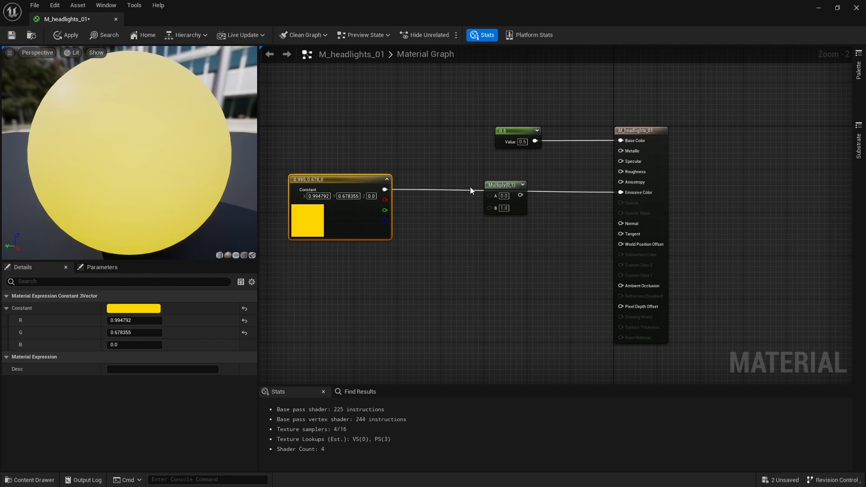
left_click_drag(384, 188, 620, 194)
left_click_drag(507, 182, 512, 176)
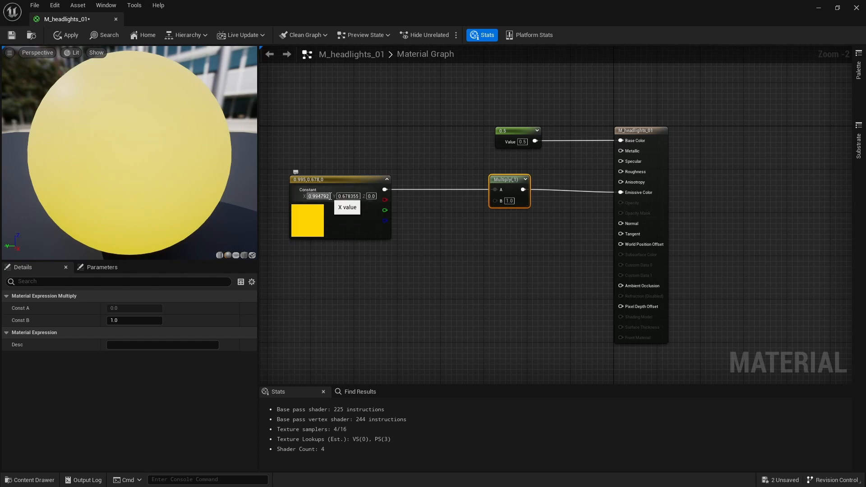
left_click_drag(509, 183, 504, 182)
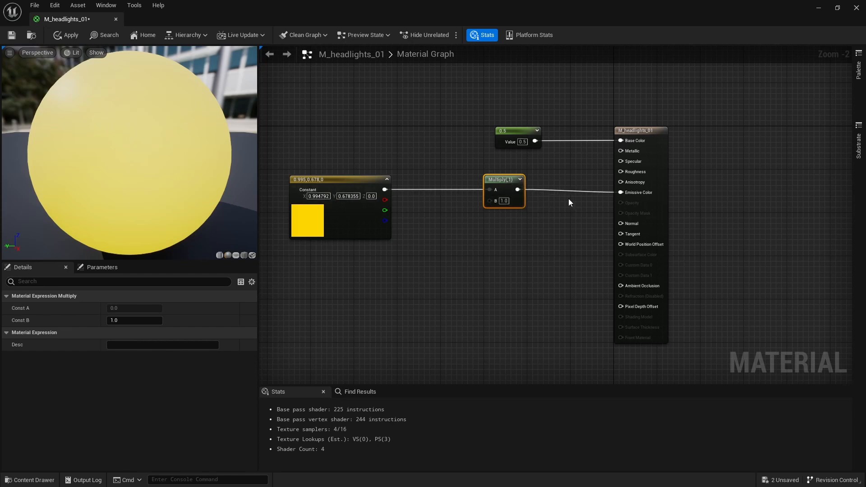
- Set the Multiply node's B value to 30 and check the glow on the preview sphere
left_click(505, 200)
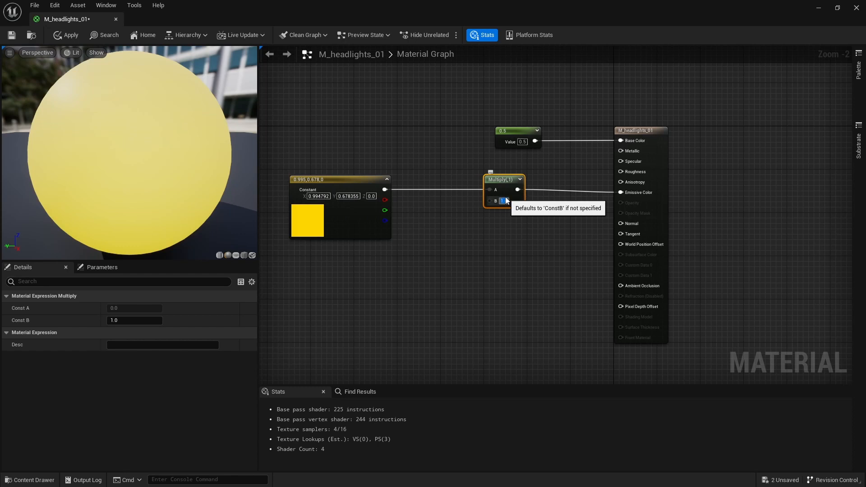
type("30")
key("Return")
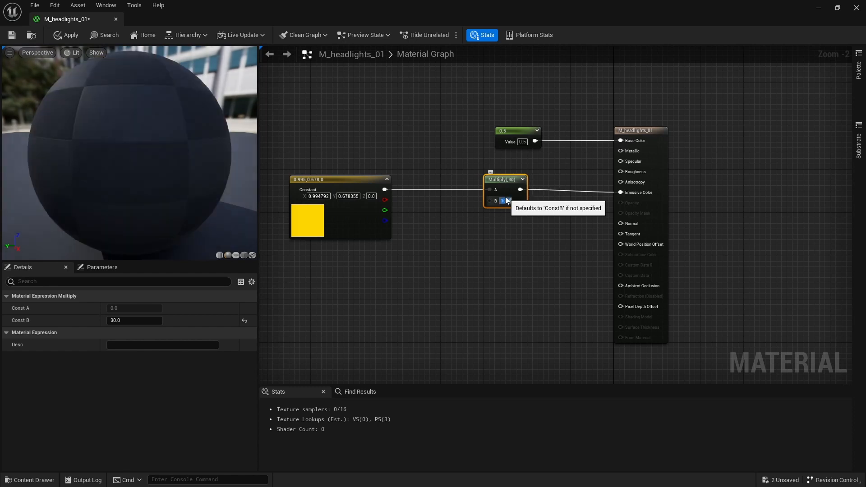
right_click_drag(225, 192, 225, 176)
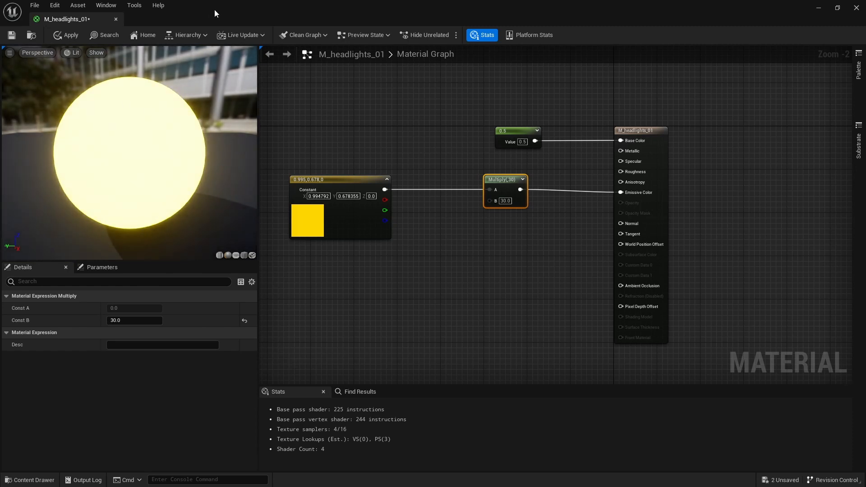
- Apply the M_headlights_01 changes with the level viewport visible and inspect the glow on the car's headlights
left_click_drag(215, 9, 661, 72)
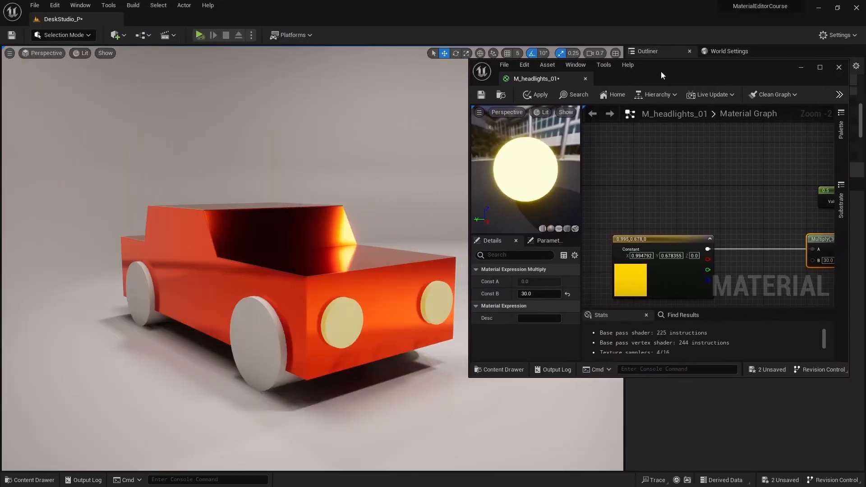
left_click(534, 97)
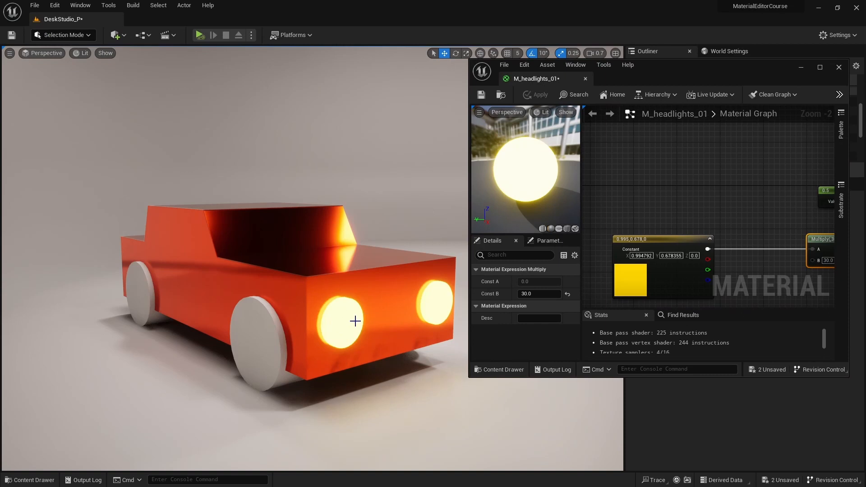
right_click_drag(346, 305, 354, 308)
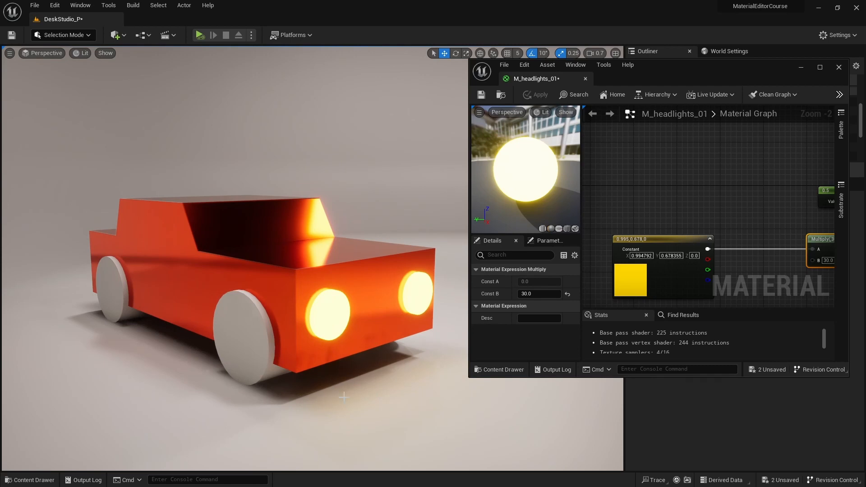
right_click_drag(345, 375, 331, 374)
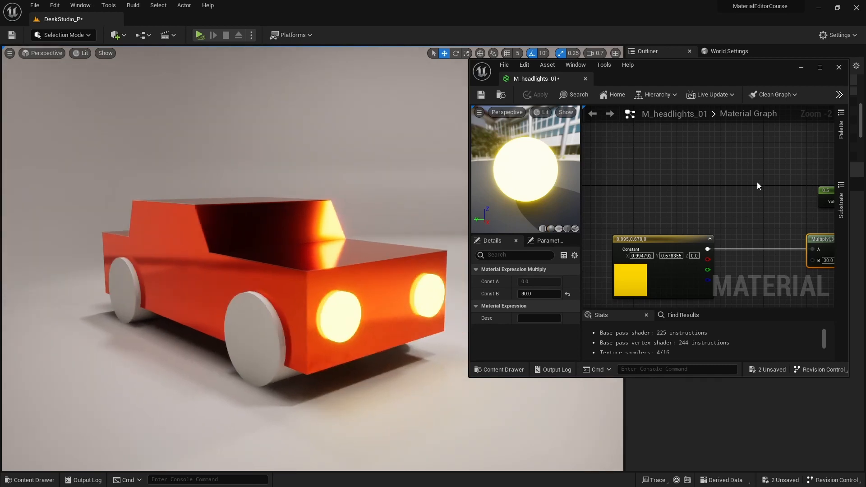
- Maximize the M_headlights_01 material editor and frame its node graph
scroll(757, 182, "down", 2)
right_click_drag(697, 161, 683, 153)
left_click_drag(686, 68, 603, 62)
scroll(603, 182, "down", 1)
double_click(648, 64)
scroll(518, 267, "up", 4)
key("Home")
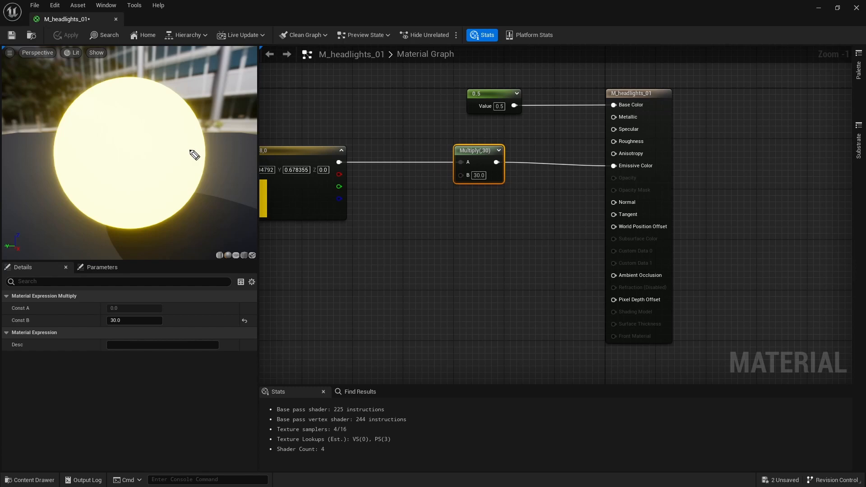
mouse_move(199, 135)
left_mouse_down()
mouse_move(216, 132)
mouse_move(204, 95)
mouse_move(183, 89)
left_mouse_up()
mouse_move(158, 85)
left_mouse_down()
mouse_move(160, 74)
mouse_move(123, 66)
mouse_move(88, 84)
left_mouse_up()
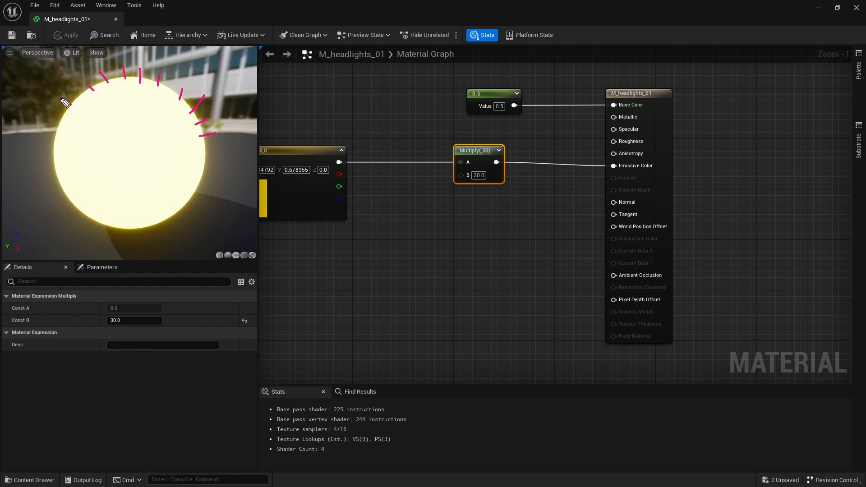
left_click_drag(61, 130, 41, 129)
left_click_drag(58, 148, 41, 148)
left_click_drag(197, 163, 213, 165)
left_click(128, 159)
left_click(130, 135)
left_click_drag(130, 121, 124, 68)
left_click_drag(197, 164, 199, 179)
mouse_move(199, 136)
left_mouse_down()
mouse_move(197, 145)
mouse_move(189, 123)
left_mouse_up()
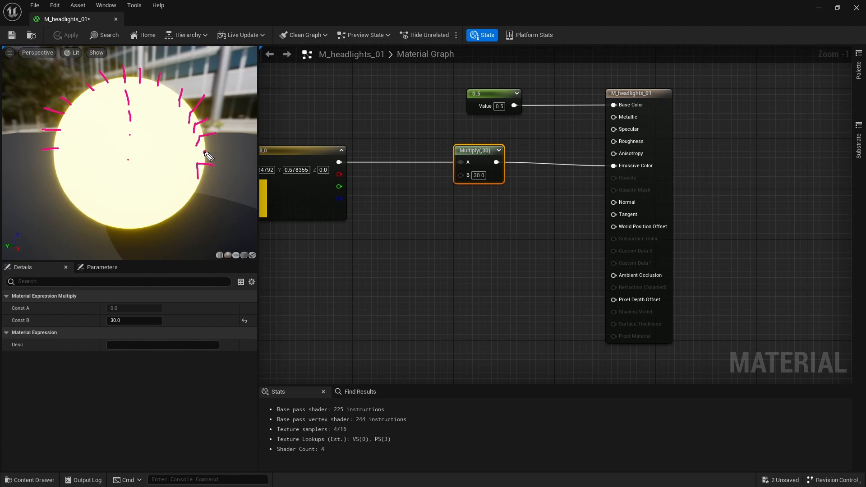
left_click_drag(206, 153, 221, 153)
key("Escape")
- Save the M_headlights_01 material and close its editor
right_click_drag(376, 188, 419, 194)
scroll(504, 207, "down", 2)
scroll(505, 207, "up", 1)
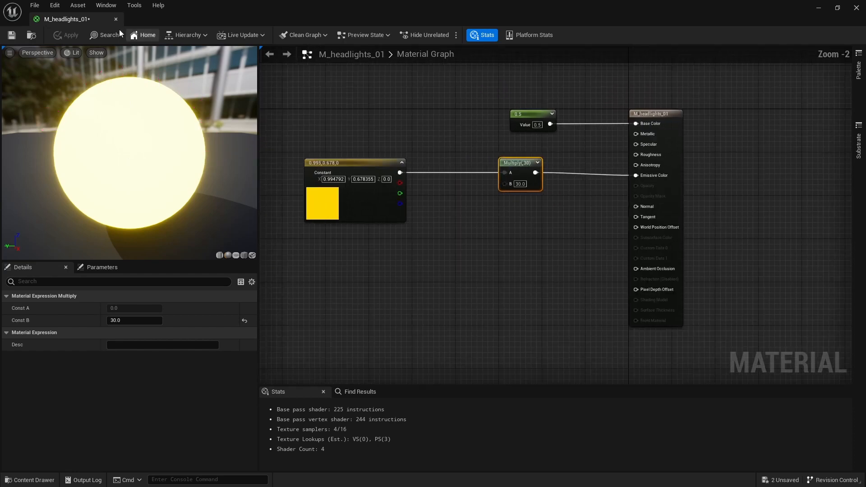
left_click(12, 34)
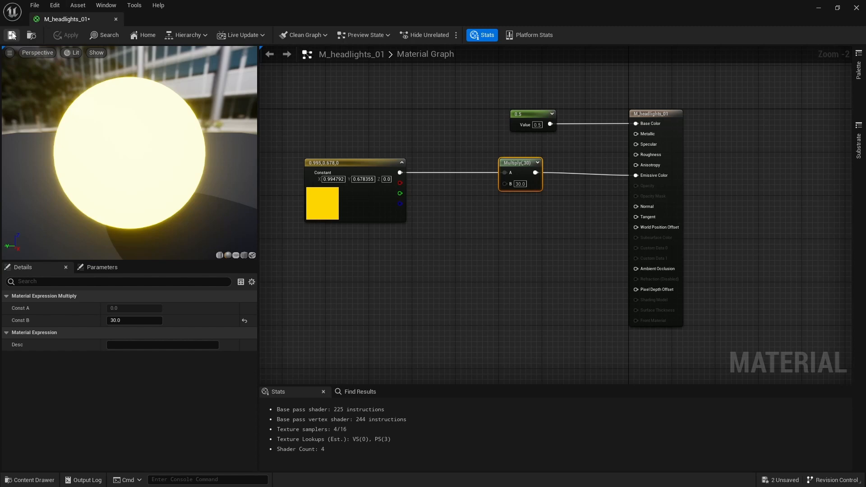
left_click(116, 18)
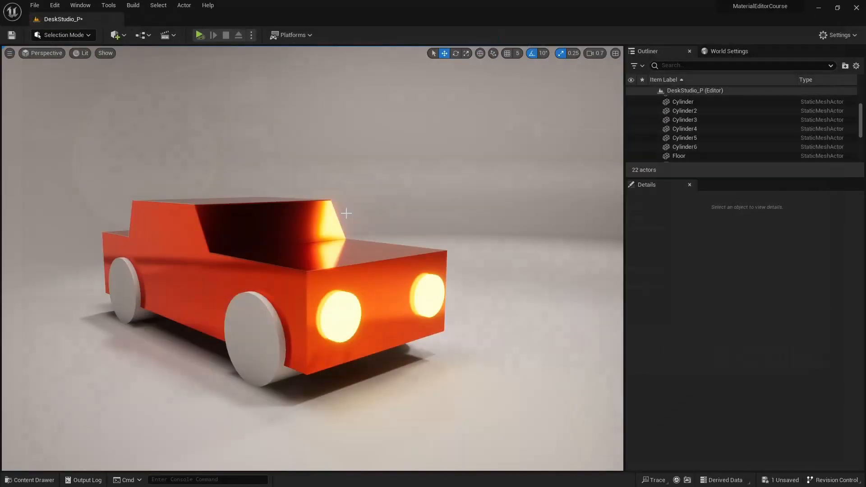
- Create a new material named M_Tires_01 in the Testing folder
mouse_move(320, 350)
right_mouse_down()
mouse_move(331, 357)
mouse_move(321, 350)
right_mouse_up()
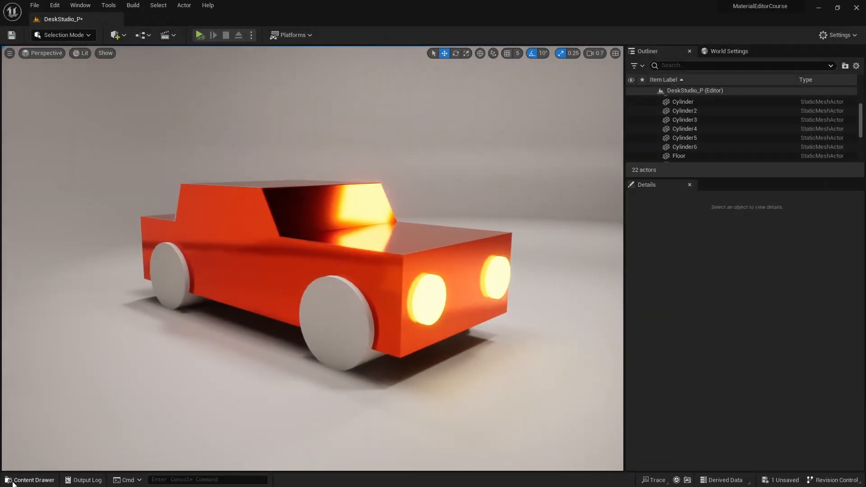
left_click(32, 481)
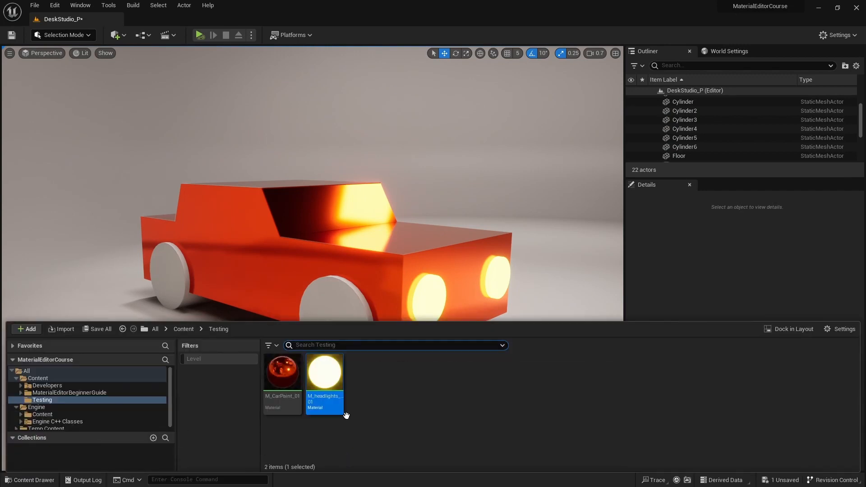
right_click(377, 373)
mouse_move(423, 275)
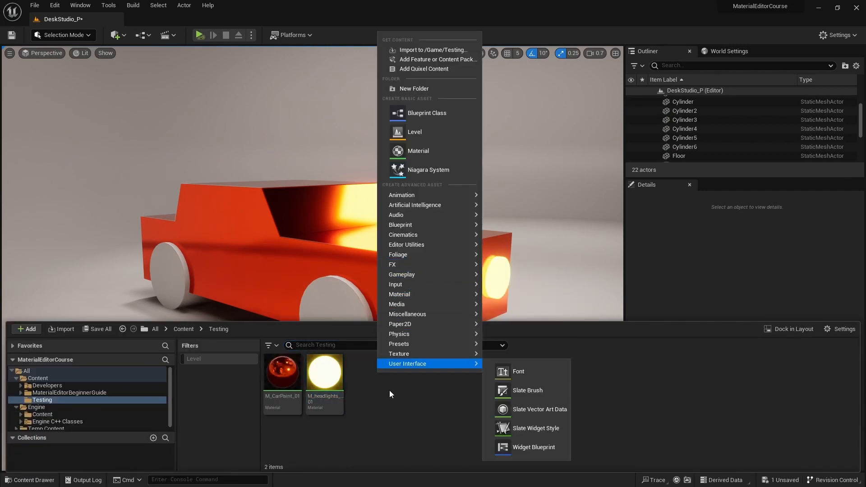
left_click(433, 151)
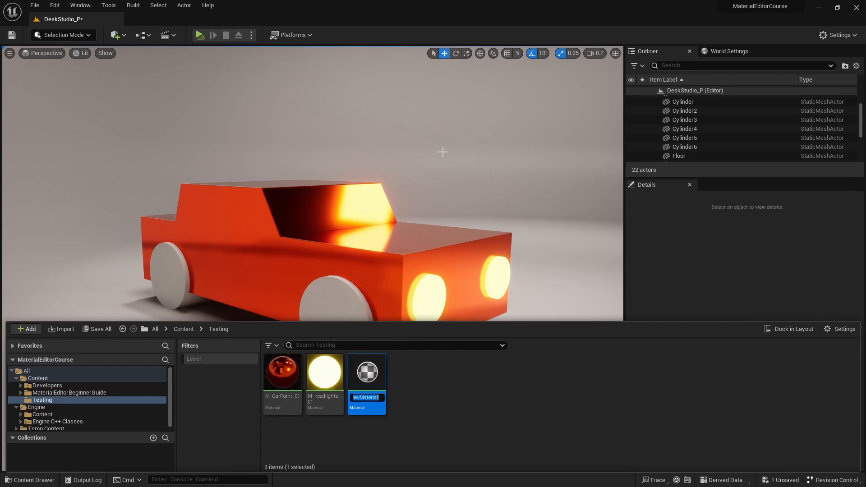
type("M_Tires_01")
key("Return")
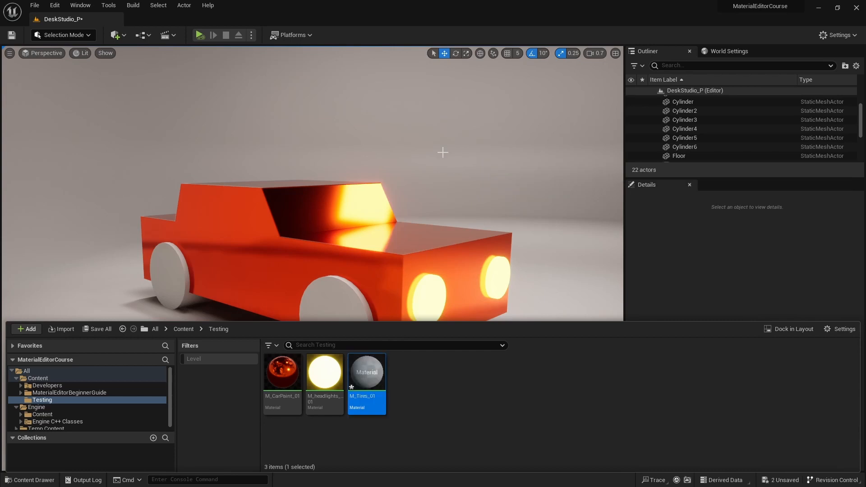
- Open M_Tires_01, add a black three-component constant connected to Base Color, and align it with that input
double_click(366, 374)
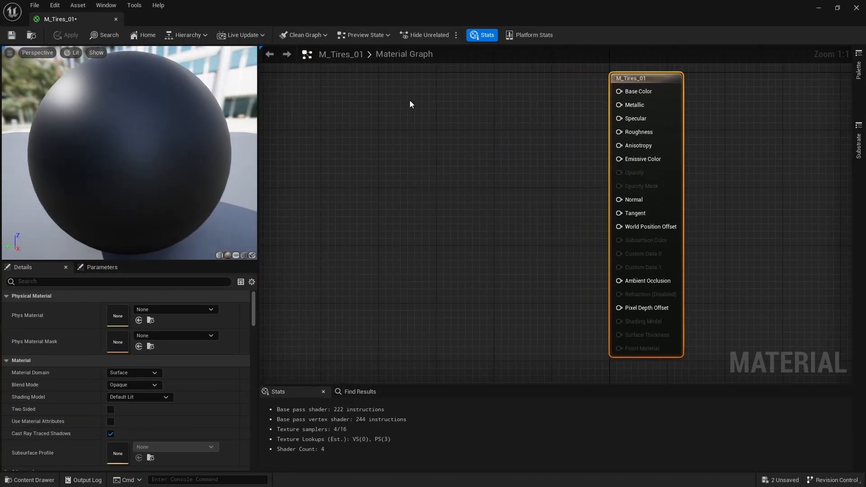
left_click(408, 89)
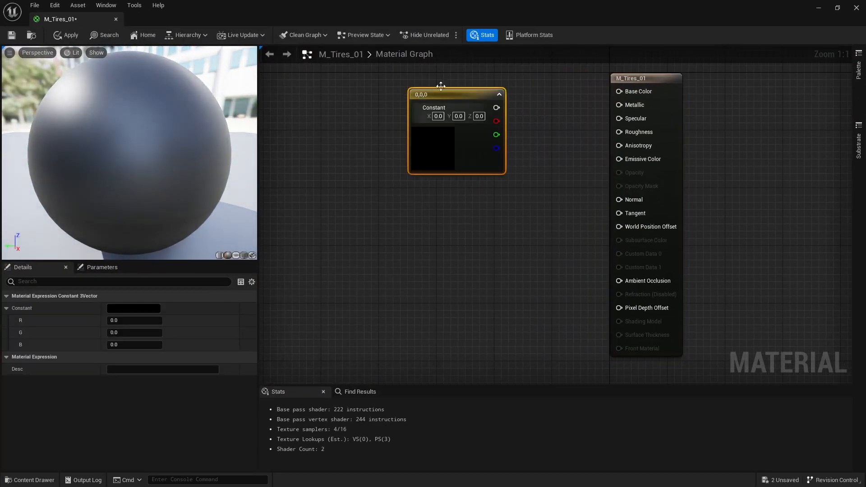
left_click_drag(496, 107, 621, 92)
left_click_drag(479, 92, 435, 75)
right_click_drag(629, 159, 592, 166)
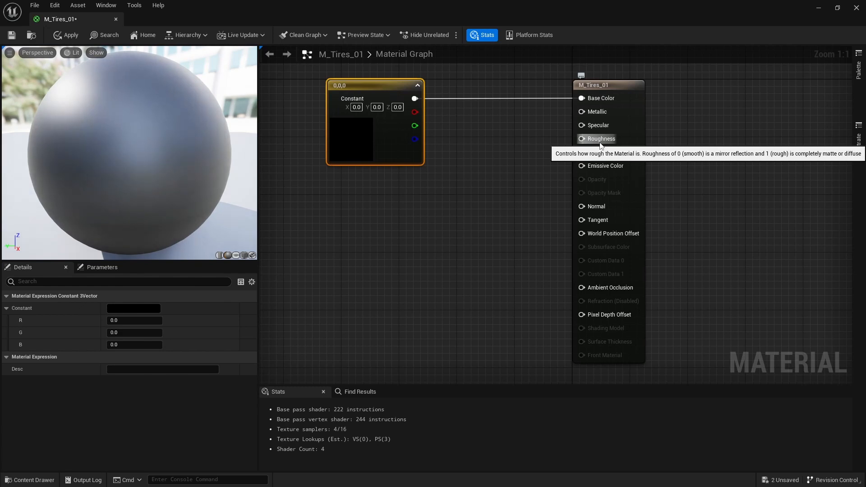
- Add a single-value constant node, connect it to Roughness, and align it beside that input
left_click(465, 147)
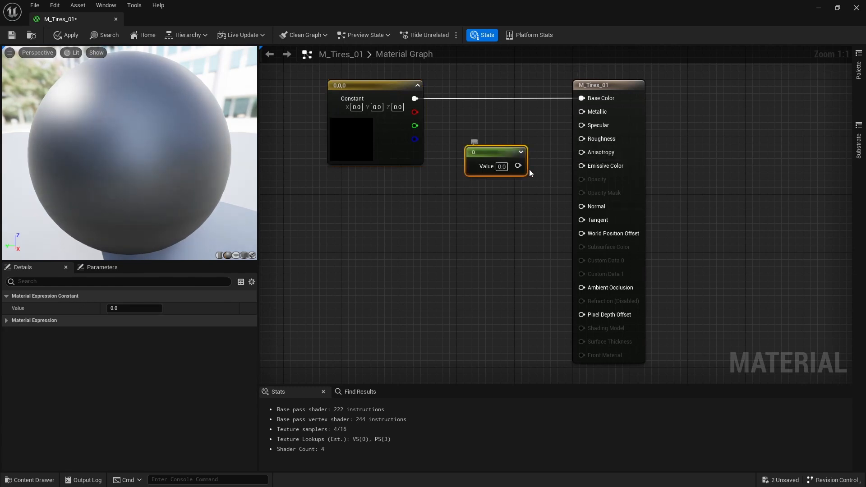
left_click_drag(518, 166, 563, 142)
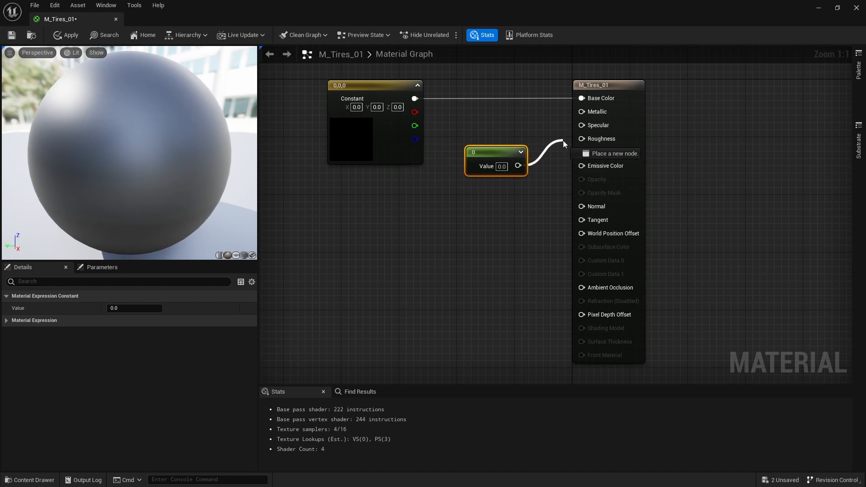
left_click_drag(563, 140, 584, 139)
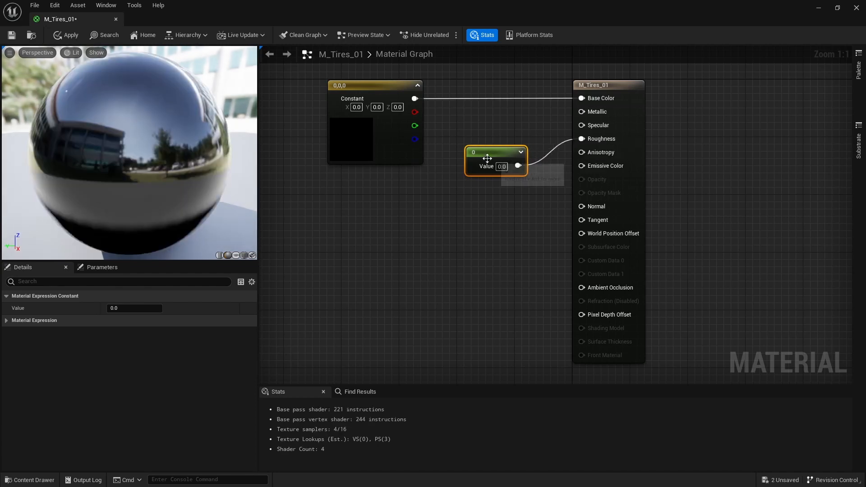
left_click_drag(499, 155, 498, 131)
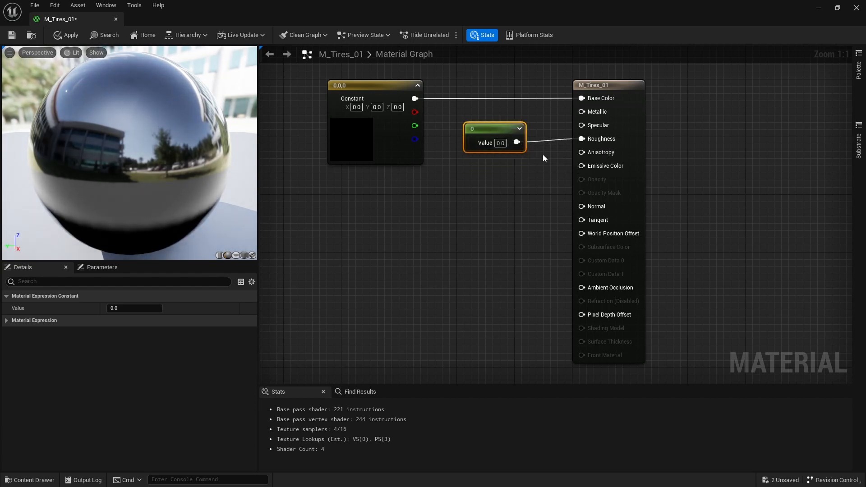
- Set the roughness constant to 0.8 and save the material
left_click(148, 306)
type(".8")
key("Return")
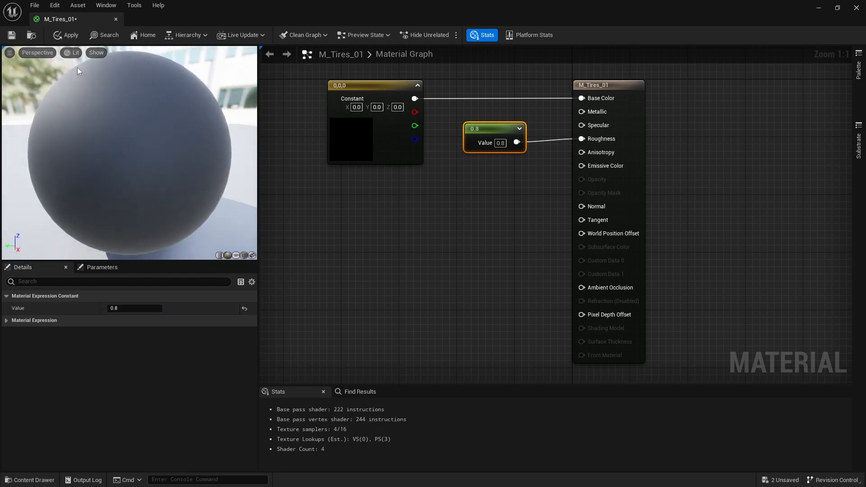
left_click(11, 35)
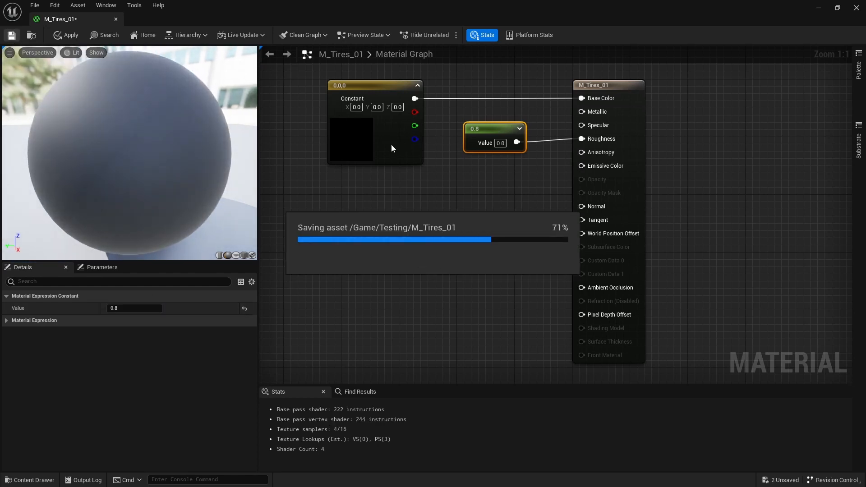
- Change the base color constant to a dark grey of 0.026042 per channel, then save and close M_Tires_01
left_click(364, 139)
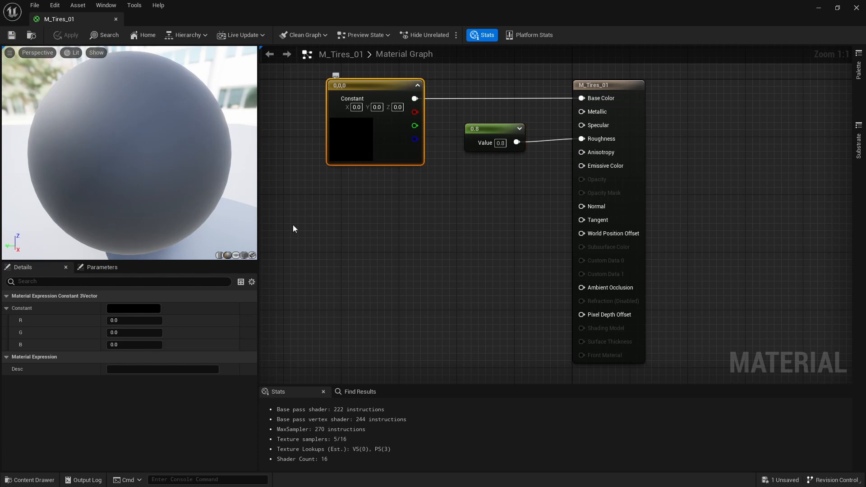
left_click(157, 308)
left_click_drag(290, 370, 290, 366)
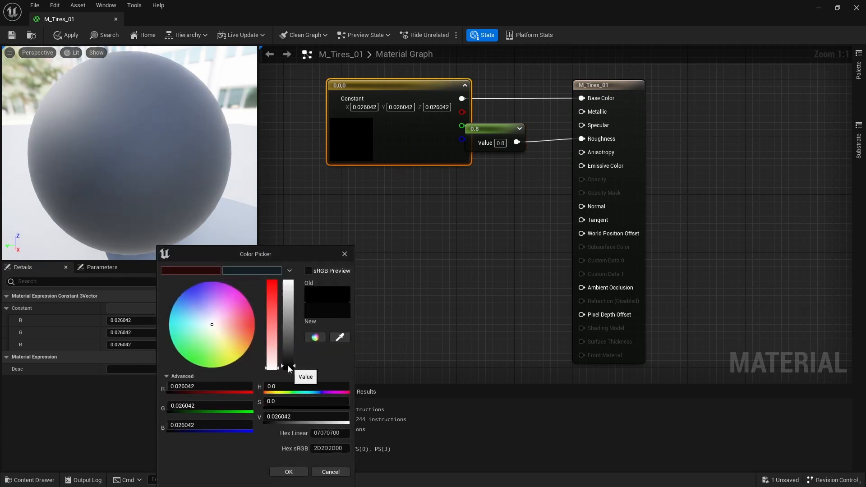
left_click(289, 472)
left_click(12, 35)
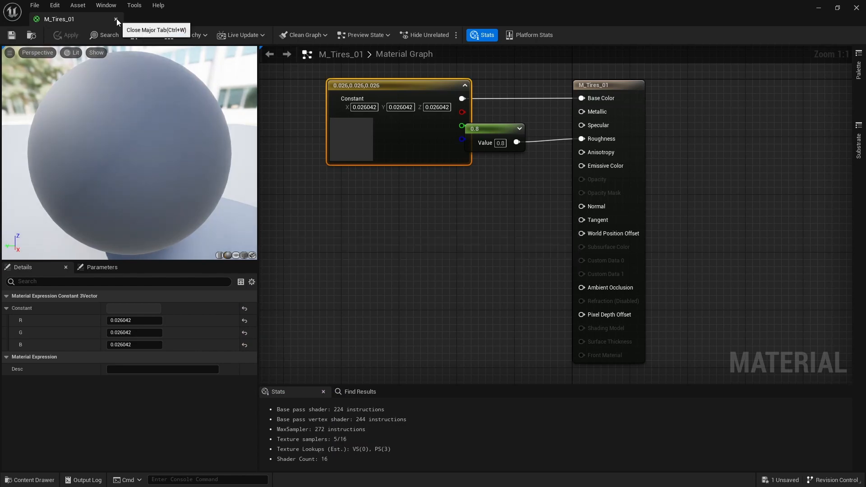
left_click(116, 19)
- Assign the M_Tires_01 material to the wheels on both sides of the car
left_click(29, 480)
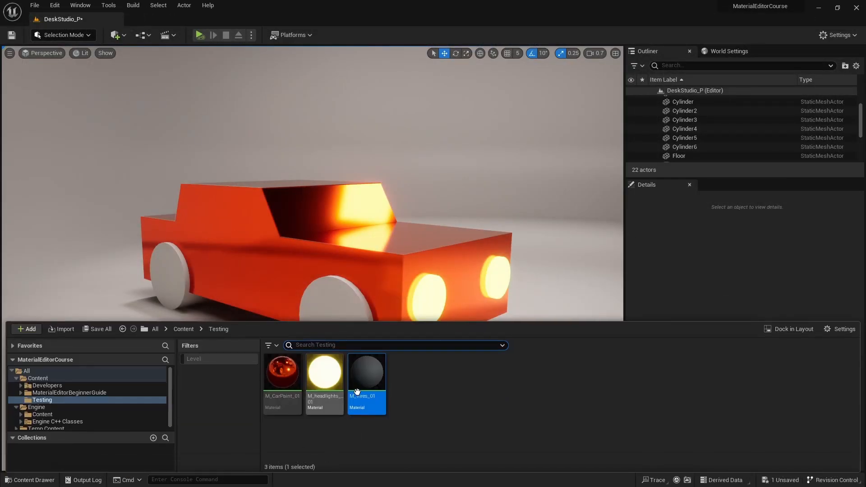
left_click_drag(364, 356, 265, 321)
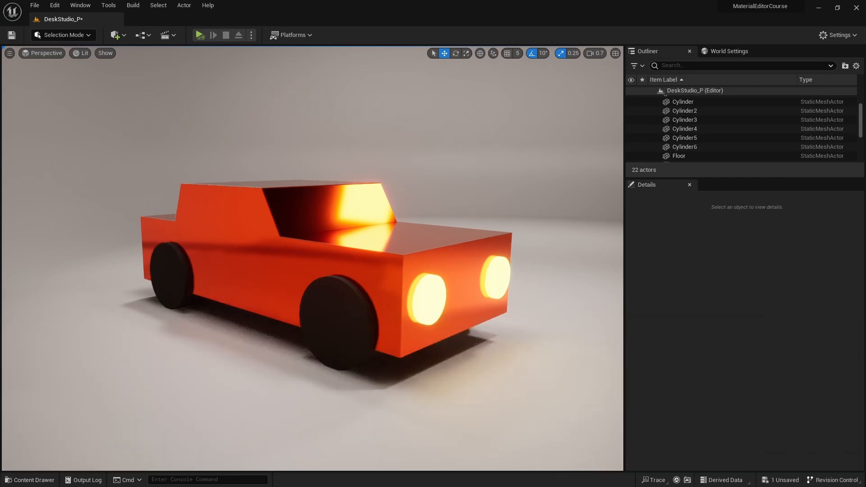
key("d")
scroll(312, 258, "up", 2)
right_click_drag(312, 258, 180, 259)
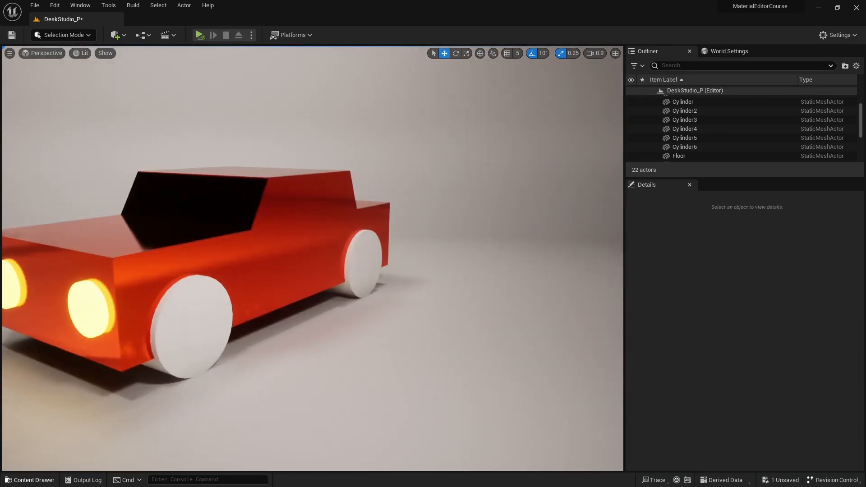
left_click(30, 481)
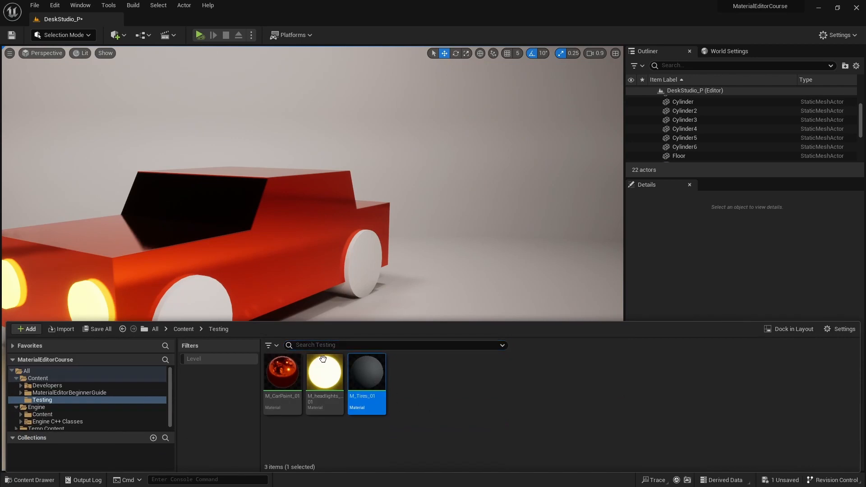
left_click_drag(367, 373, 191, 300)
left_click(28, 480)
left_click_drag(367, 431, 354, 249)
- Reopen M_Tires_01 and move the dark grey constant node clear of the roughness constant
right_click_drag(353, 249, 277, 252)
scroll(316, 250, "up", 2)
scroll(293, 250, "down", 2)
scroll(240, 287, "down", 2)
right_click_drag(239, 287, 218, 286)
left_click(30, 480)
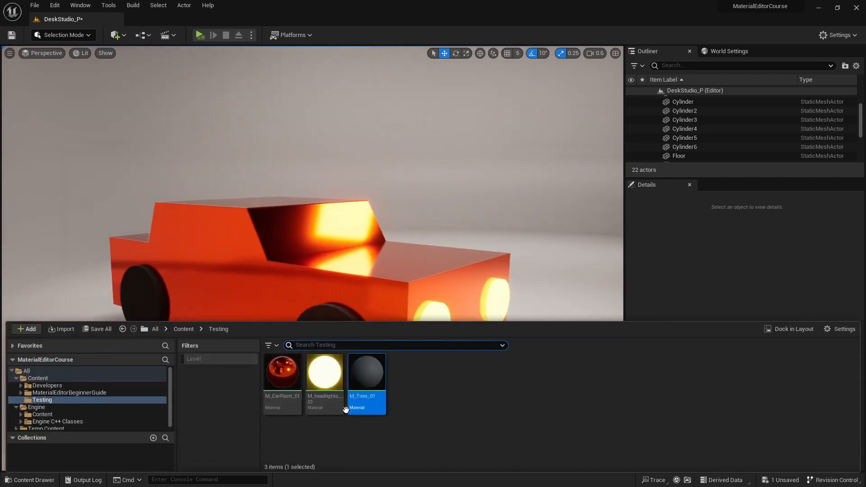
double_click(368, 383)
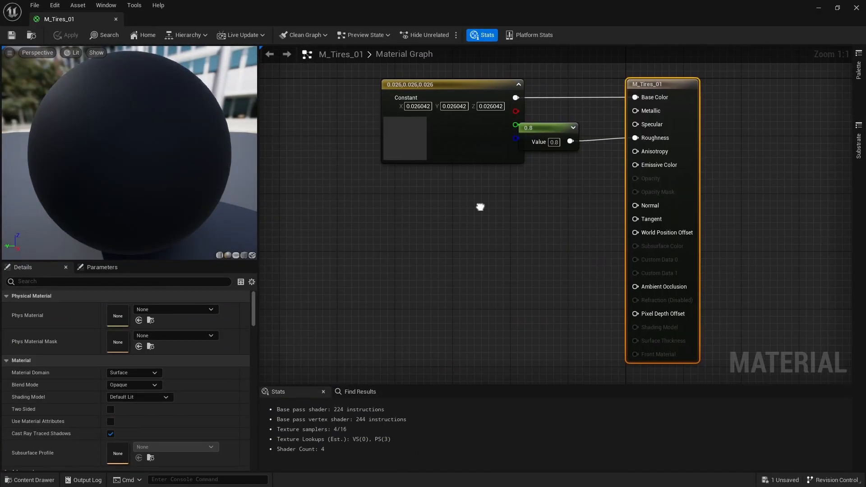
left_click_drag(479, 136, 370, 132)
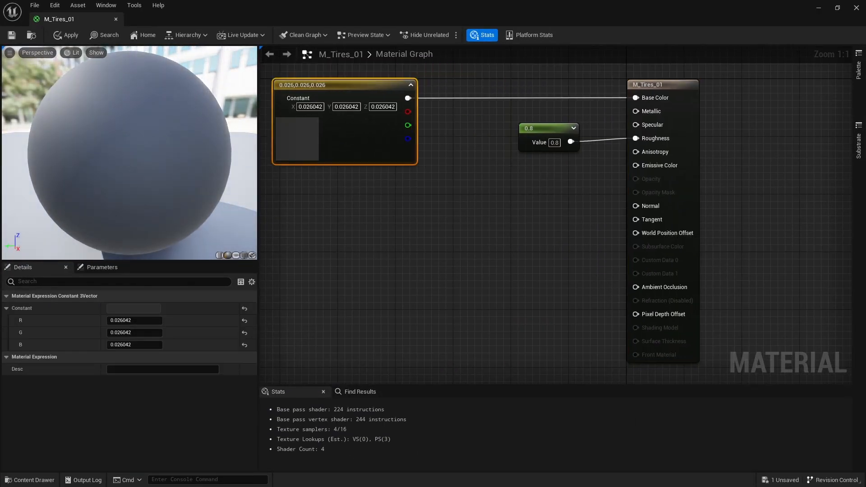
right_click_drag(136, 153, 136, 190)
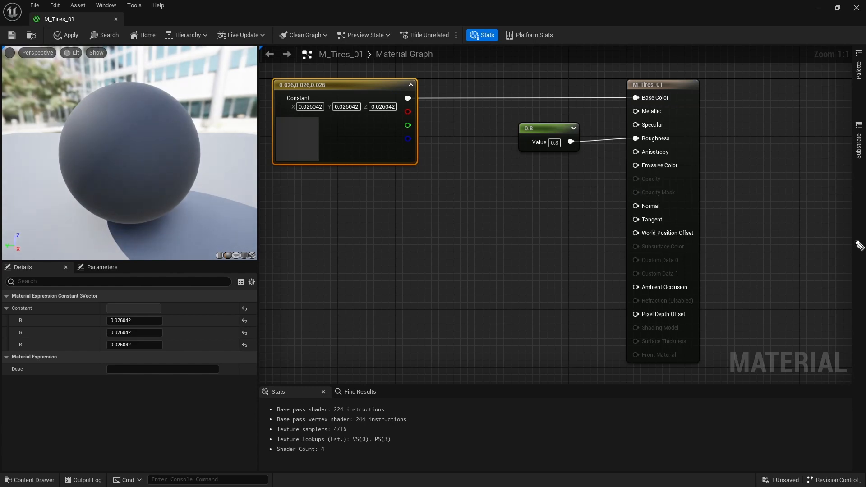
left_click(131, 101)
left_click(176, 103)
left_click(191, 146)
left_click(190, 173)
left_click(174, 197)
mouse_move(211, 197)
left_mouse_down()
mouse_move(209, 134)
mouse_move(220, 144)
left_mouse_up()
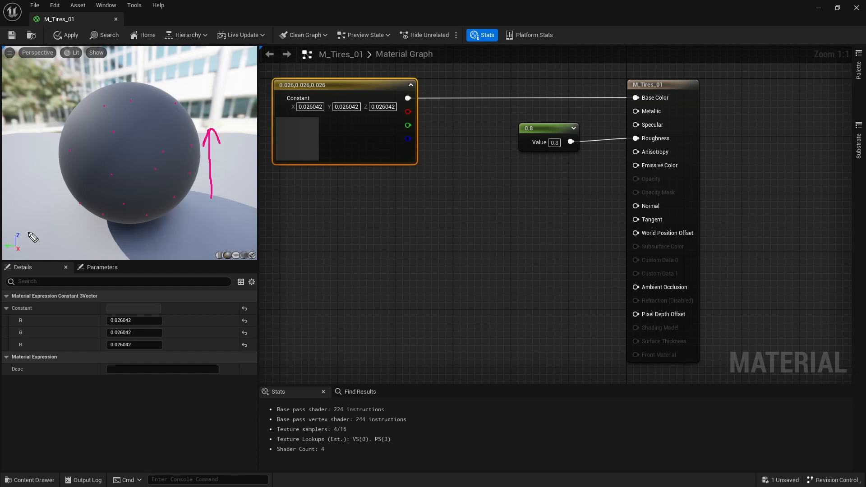
mouse_move(211, 197)
left_mouse_down()
mouse_move(237, 216)
mouse_move(200, 206)
mouse_move(198, 213)
left_mouse_up()
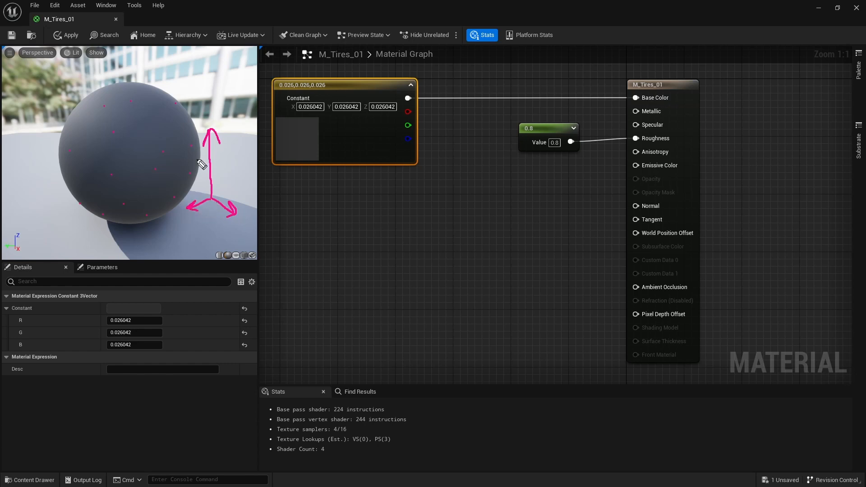
mouse_move(195, 119)
left_mouse_down()
mouse_move(180, 123)
mouse_move(220, 145)
left_mouse_up()
mouse_move(187, 118)
left_mouse_down()
mouse_move(192, 77)
mouse_move(217, 72)
mouse_move(233, 79)
left_mouse_up()
mouse_move(228, 68)
left_mouse_down()
mouse_move(250, 78)
mouse_move(213, 94)
mouse_move(234, 94)
left_mouse_up()
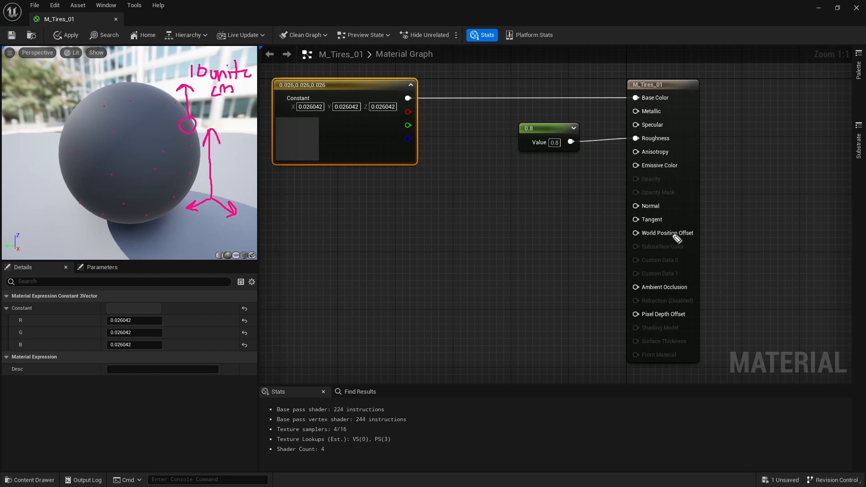
left_click_drag(631, 237, 707, 239)
left_click(149, 88)
left_click(112, 86)
left_click(84, 100)
left_click(68, 134)
left_click(84, 177)
key("Escape")
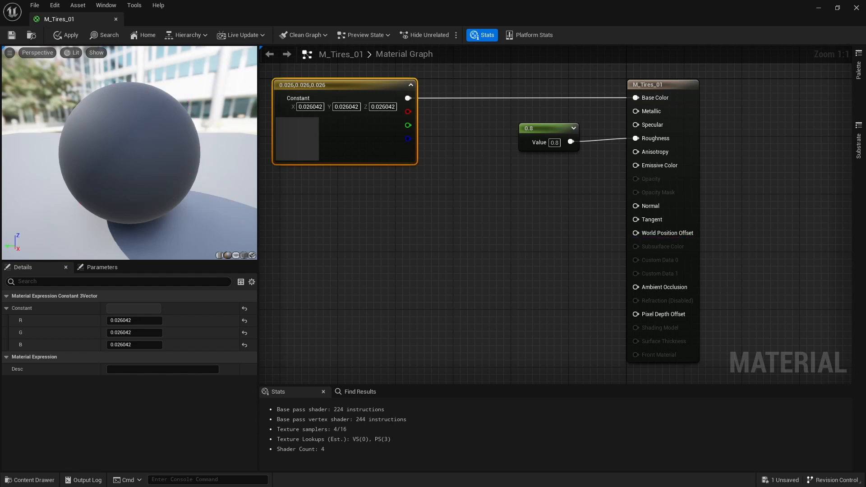
- Add an Absolute World Position node to the graph and place it below the dark grey constant
right_click_drag(450, 203, 508, 198)
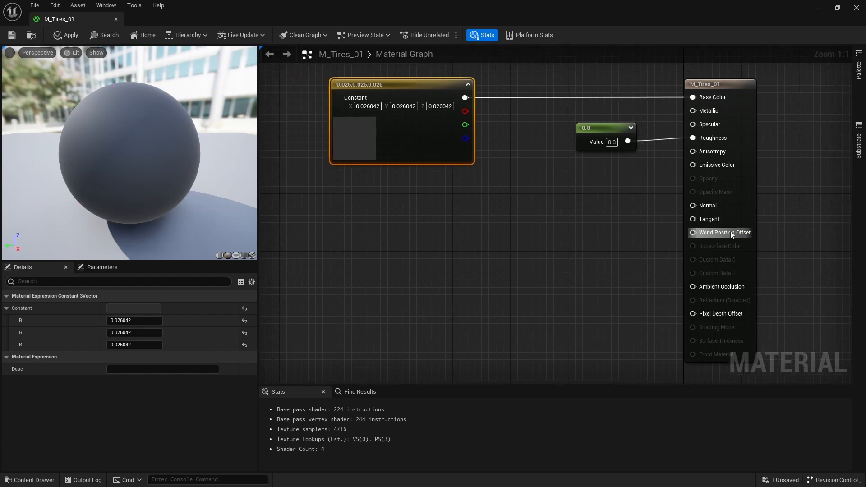
right_click_drag(419, 215, 421, 205)
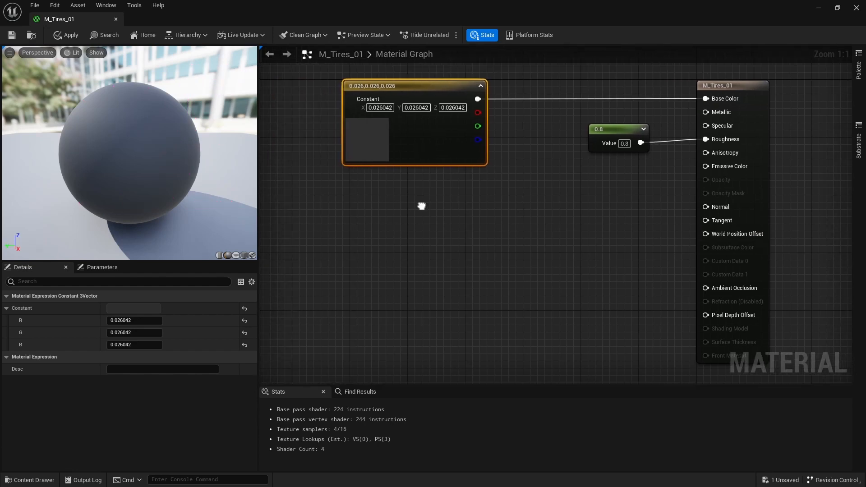
right_click(399, 224)
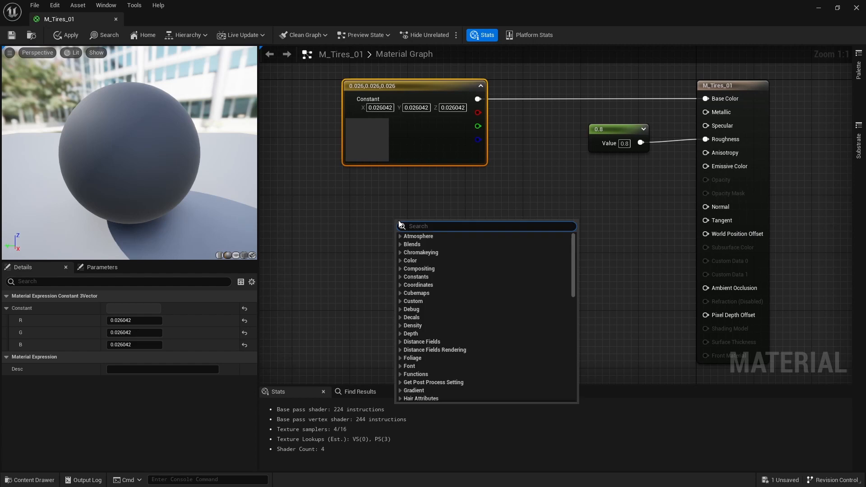
type("world")
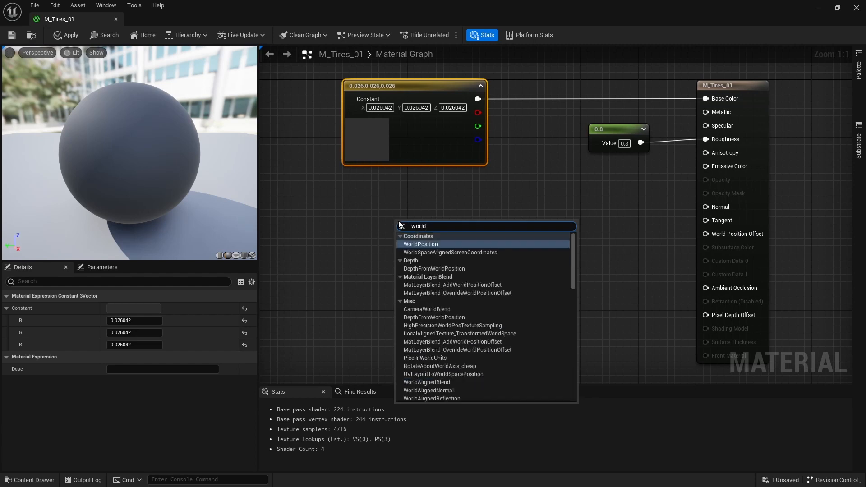
key("Return")
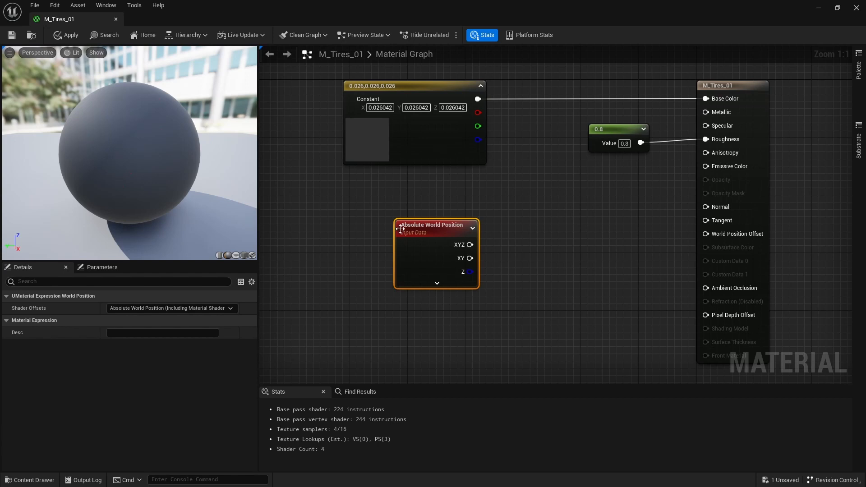
left_click_drag(436, 236, 376, 212)
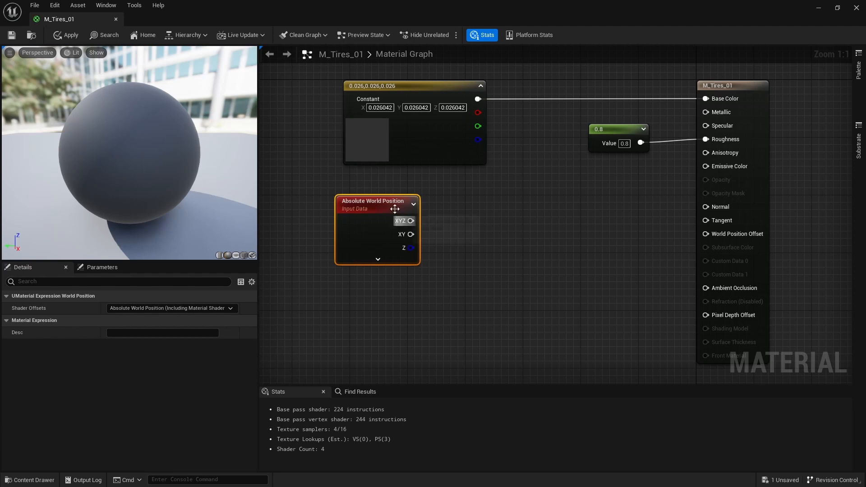
left_click_drag(398, 211, 376, 218)
right_click_drag(439, 206, 429, 203)
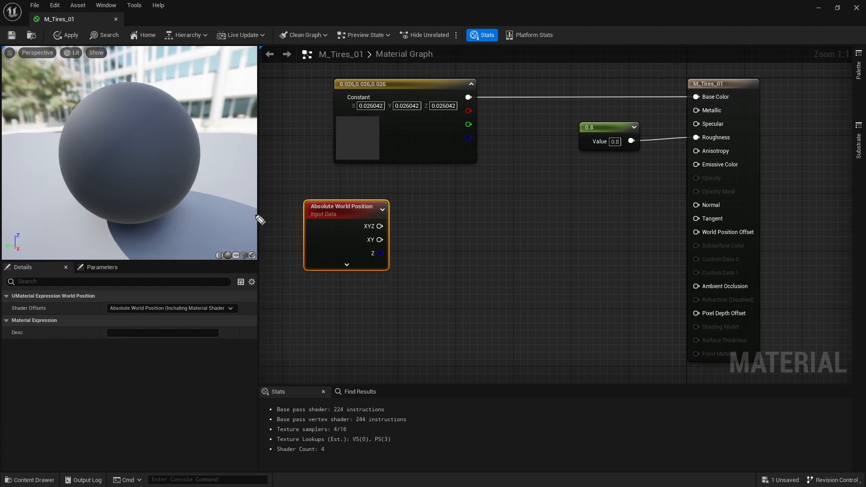
mouse_move(383, 249)
left_mouse_down()
mouse_move(381, 261)
mouse_move(367, 256)
mouse_move(374, 247)
left_mouse_up()
mouse_move(73, 216)
left_mouse_down()
mouse_move(150, 217)
mouse_move(193, 238)
left_mouse_up()
left_click_drag(80, 210, 70, 216)
left_click_drag(71, 216, 80, 221)
mouse_move(190, 230)
left_mouse_down()
mouse_move(198, 237)
mouse_move(179, 242)
left_mouse_up()
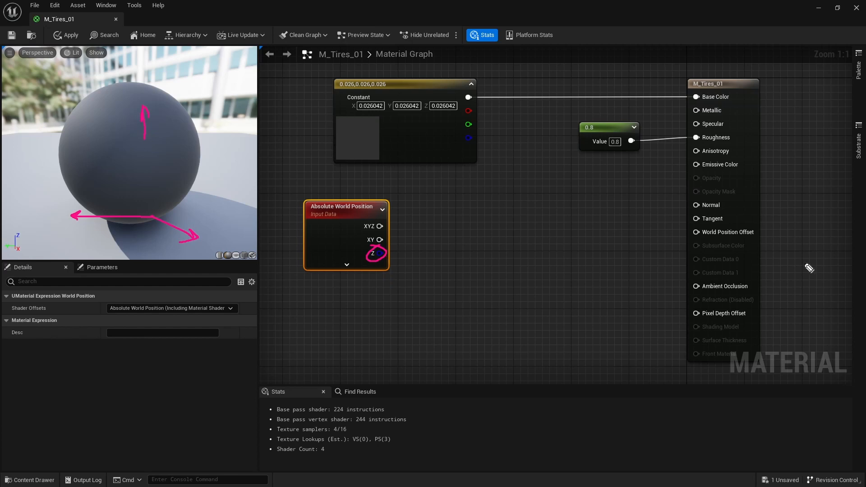
key("Escape")
- Add a Time node and place it below the Absolute World Position node
left_click_drag(357, 209, 343, 202)
left_click_drag(365, 246, 432, 253)
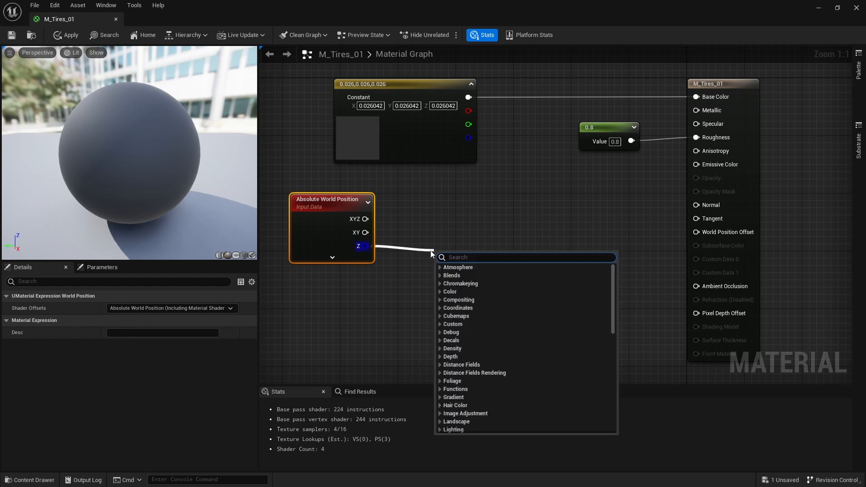
left_click(360, 298)
right_click(388, 284)
type("time")
key("Return")
left_click_drag(389, 287, 320, 284)
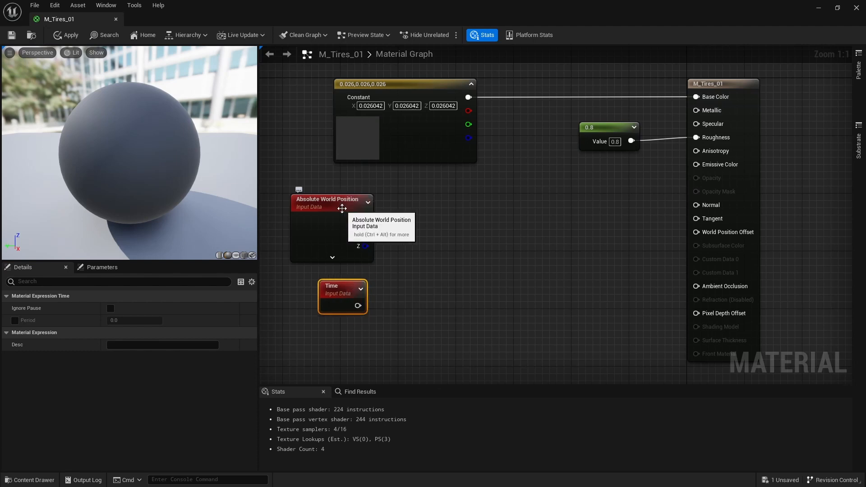
right_click_drag(374, 257, 391, 269)
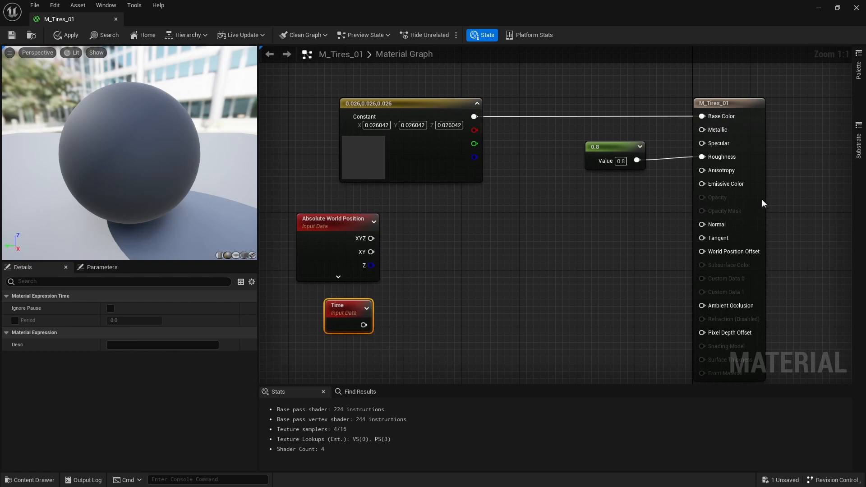
- Add a Sine node driven by the Time output and place it beside the Time node
left_click_drag(363, 325, 412, 311)
type("sig")
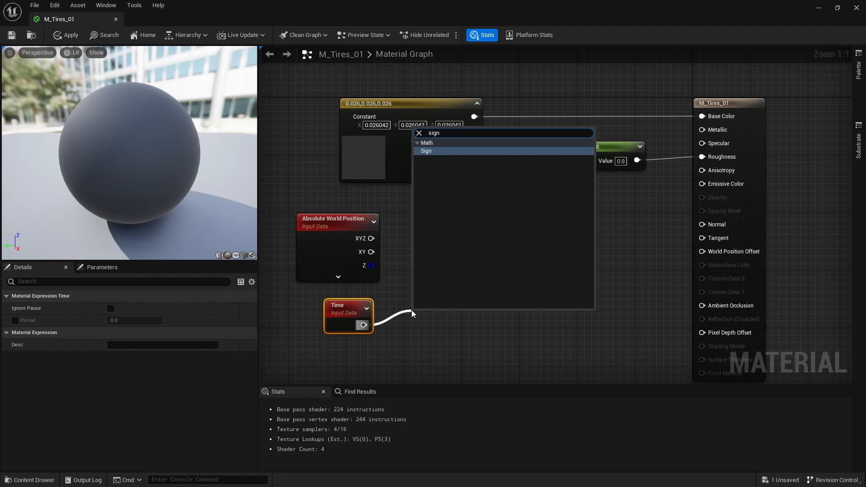
key("BackSpace")
type("ne")
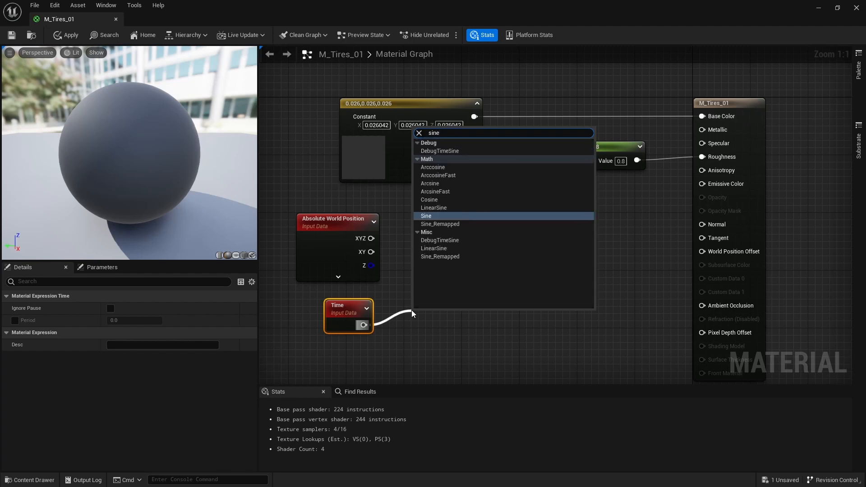
key("Return")
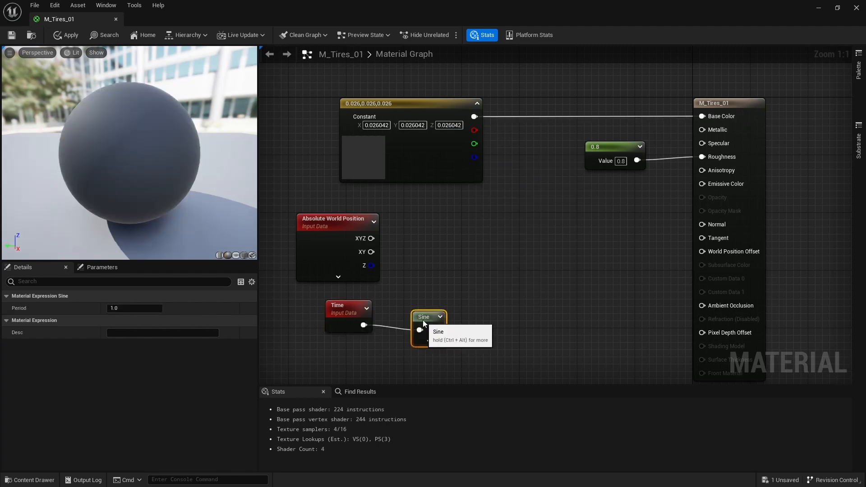
left_click_drag(423, 314, 403, 313)
right_click_drag(403, 313, 401, 254)
mouse_move(384, 342)
left_mouse_down()
mouse_move(387, 323)
mouse_move(445, 349)
mouse_move(493, 346)
left_mouse_up()
left_click_drag(350, 330, 527, 337)
left_click_drag(400, 304, 401, 311)
left_click_drag(422, 360, 439, 370)
left_click_drag(449, 338, 422, 335)
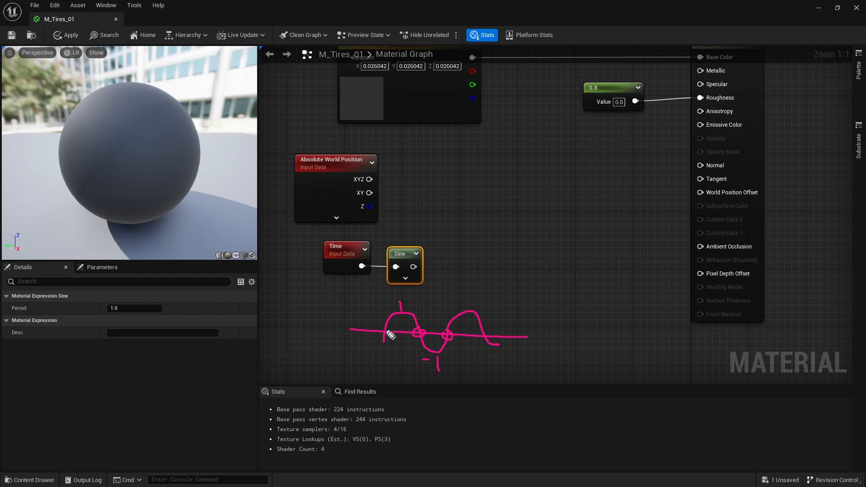
mouse_move(413, 267)
left_mouse_down()
mouse_move(451, 269)
mouse_move(445, 276)
mouse_move(489, 263)
mouse_move(506, 274)
mouse_move(498, 265)
left_mouse_up()
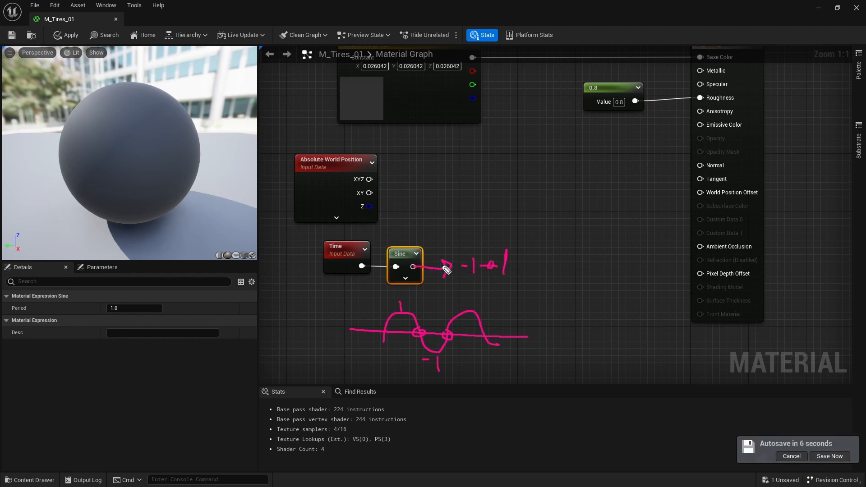
mouse_move(516, 270)
left_mouse_down()
mouse_move(530, 252)
mouse_move(543, 281)
mouse_move(566, 251)
mouse_move(577, 286)
mouse_move(596, 261)
mouse_move(603, 284)
left_mouse_up()
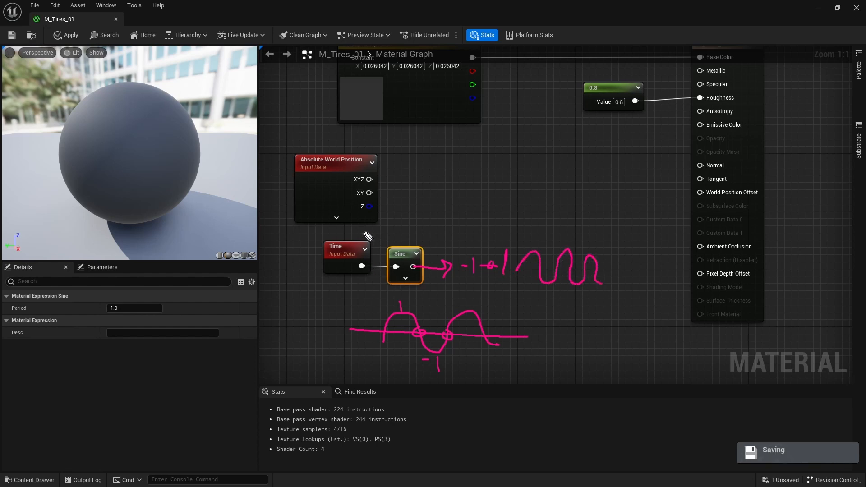
left_click_drag(382, 230, 376, 238)
left_click_drag(534, 268, 548, 269)
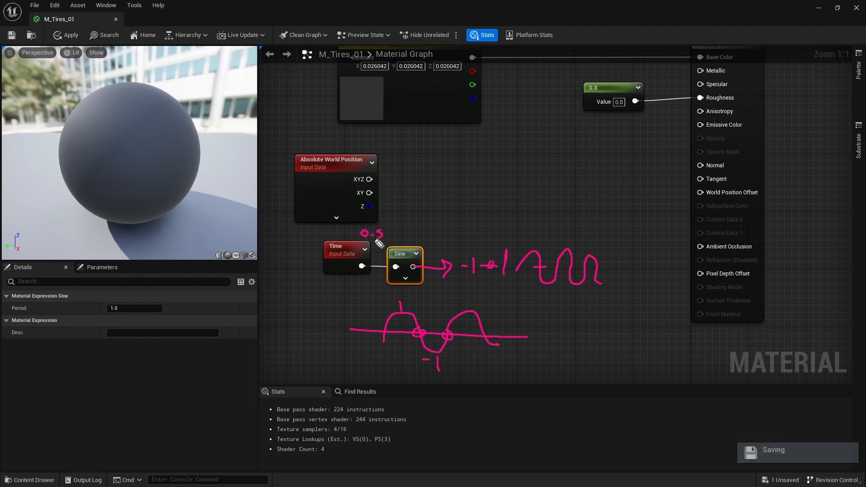
left_click_drag(388, 227, 388, 234)
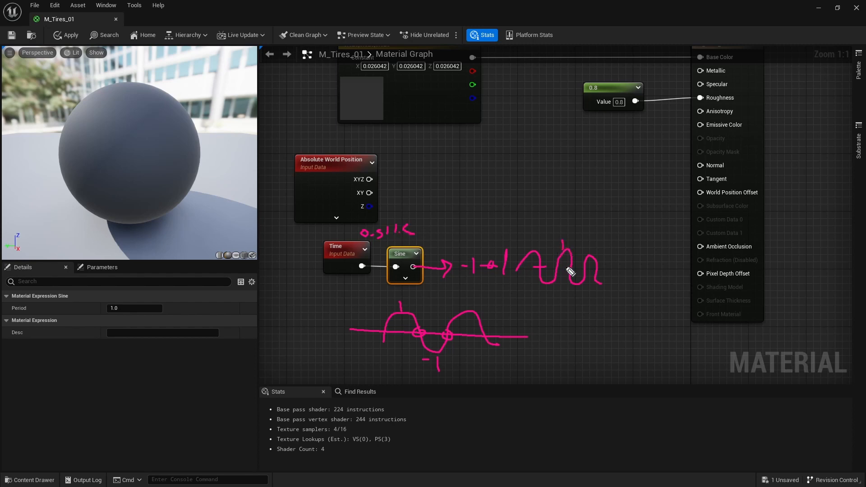
left_click_drag(421, 226, 425, 235)
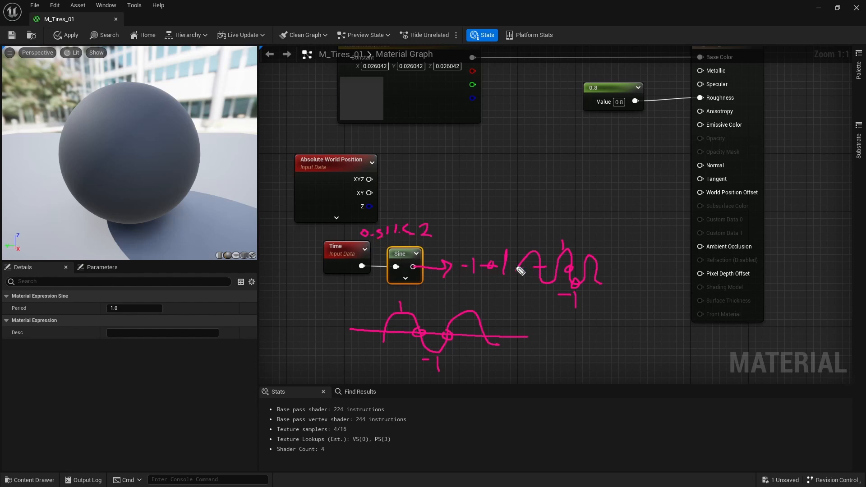
key("Escape")
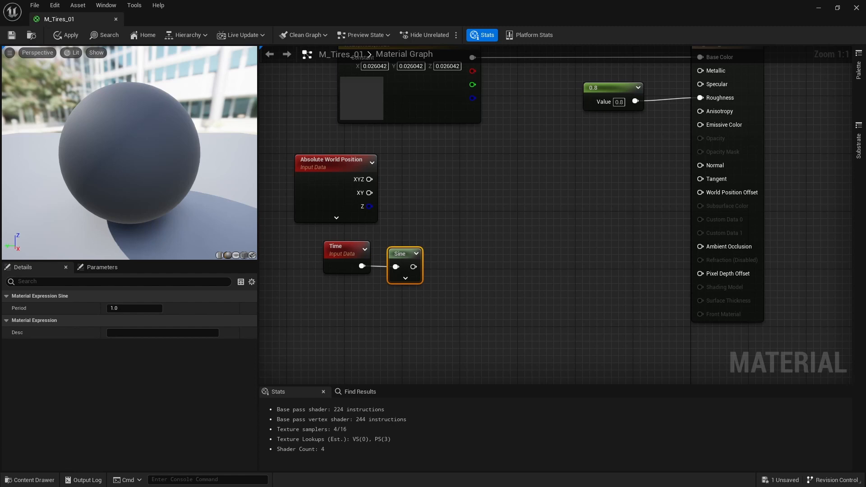
- Add a Multiply node with the Absolute World Position's Z output feeding its A input
right_click_drag(440, 198, 438, 218)
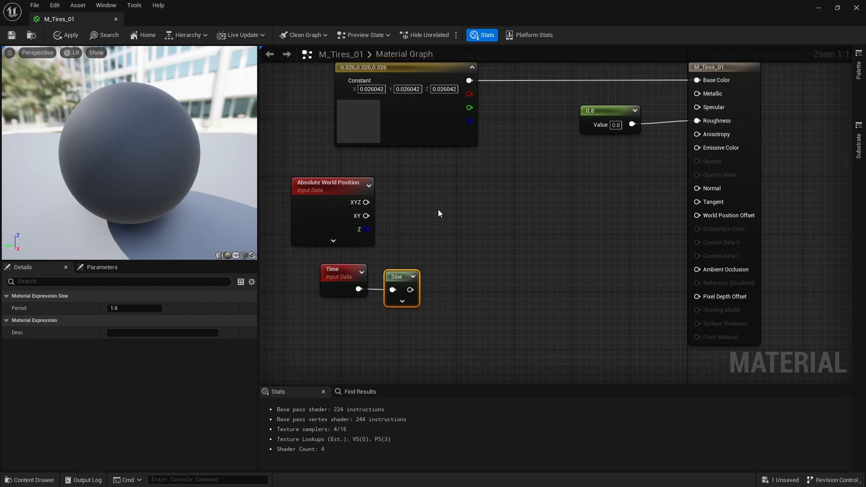
left_click(438, 210)
left_click_drag(366, 229, 503, 219)
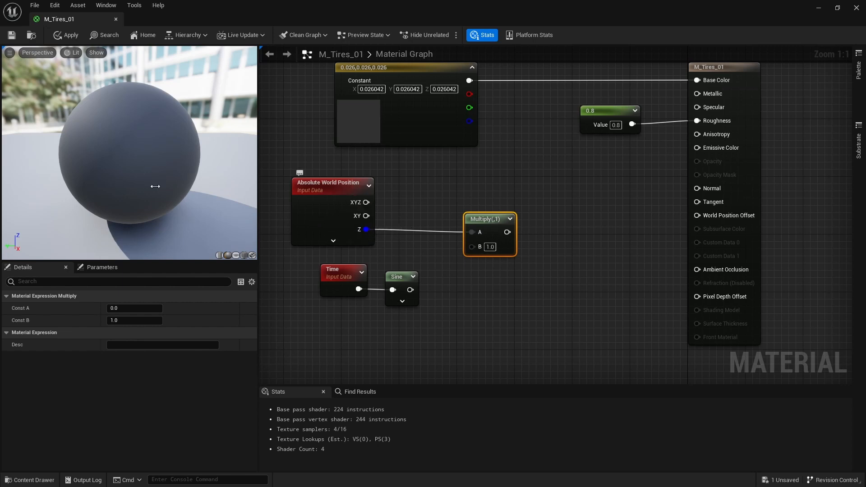
right_click_drag(423, 205, 432, 210)
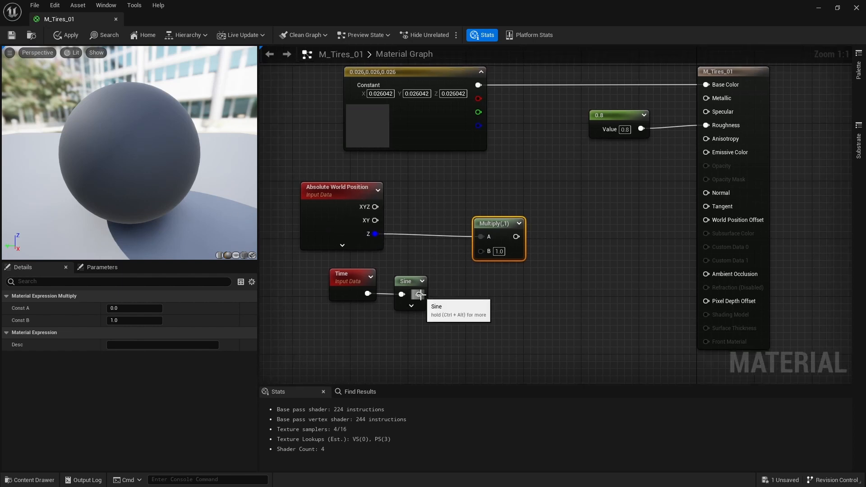
- Connect the Sine output to the Multiply node's B input and the Multiply result to World Position Offset
left_click_drag(323, 269, 408, 314)
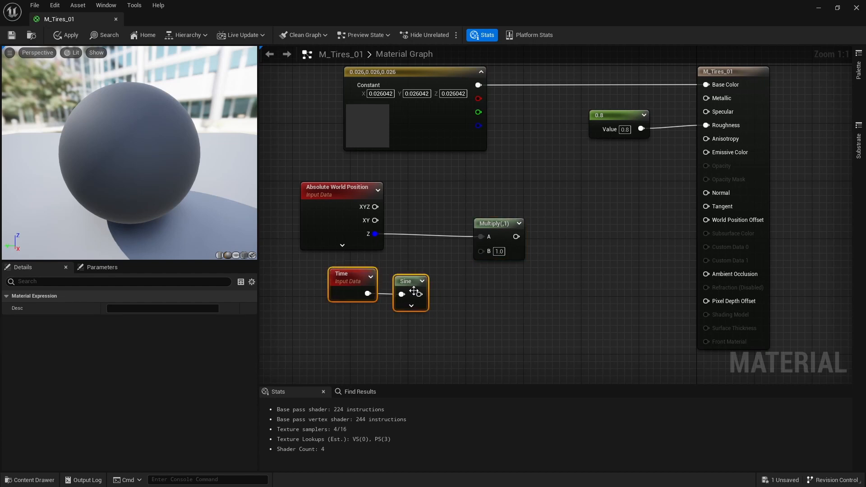
left_click_drag(406, 282, 705, 222)
left_click(451, 278)
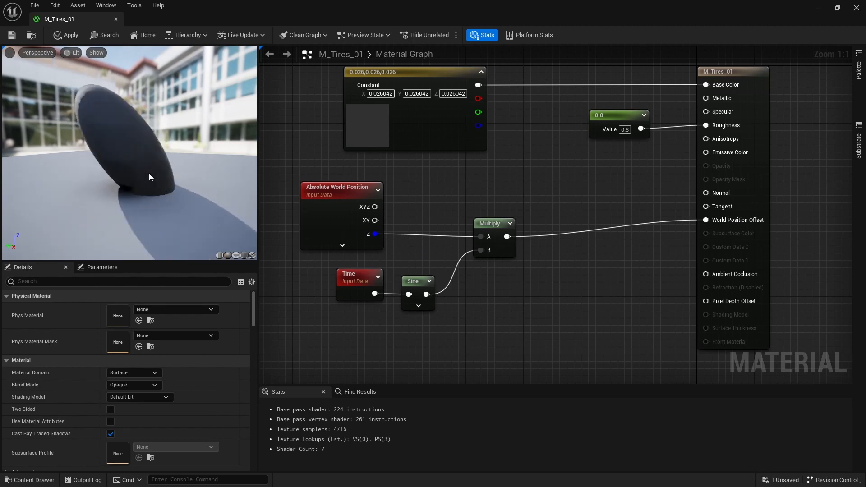
- Feed the Multiply node's A input from the Absolute World Position's XY output instead, then apply and save the material
left_click_drag(374, 220, 480, 236)
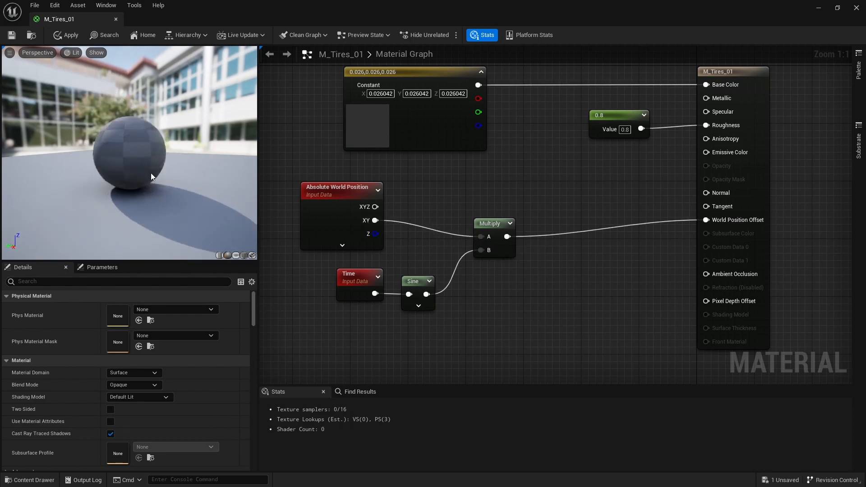
left_click_drag(150, 163, 187, 174)
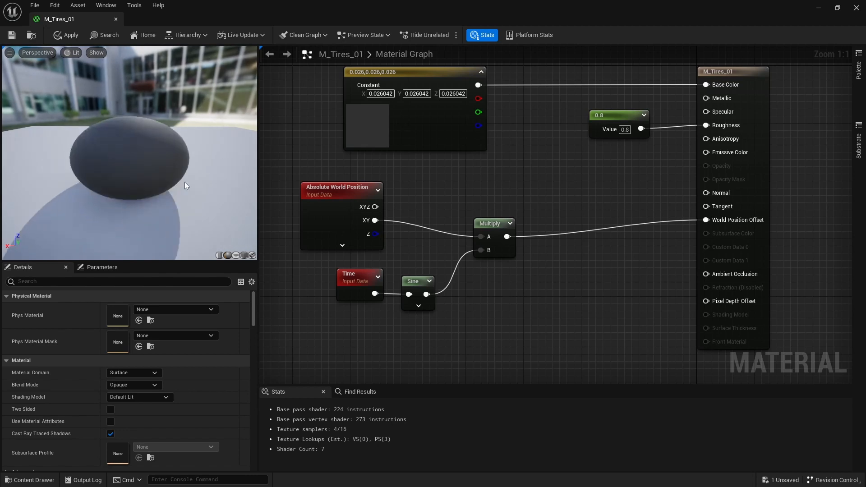
mouse_move(115, 131)
left_mouse_down()
mouse_move(97, 165)
mouse_move(119, 122)
mouse_move(116, 131)
left_mouse_up()
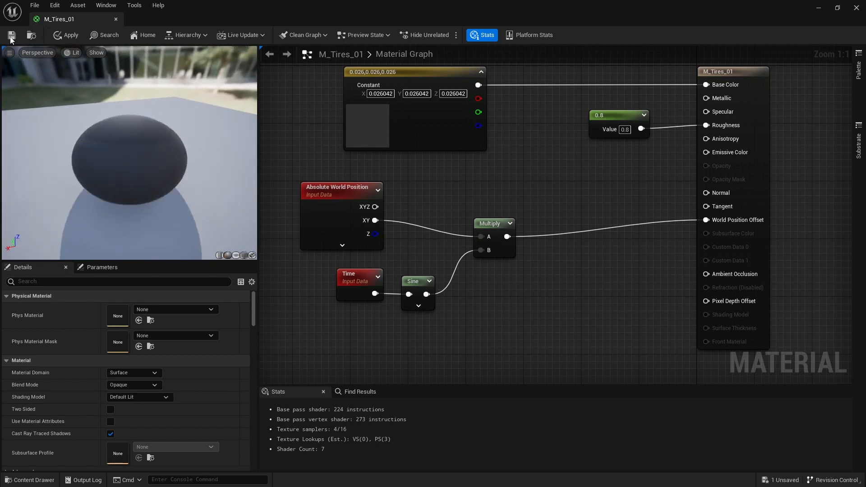
left_click(69, 35)
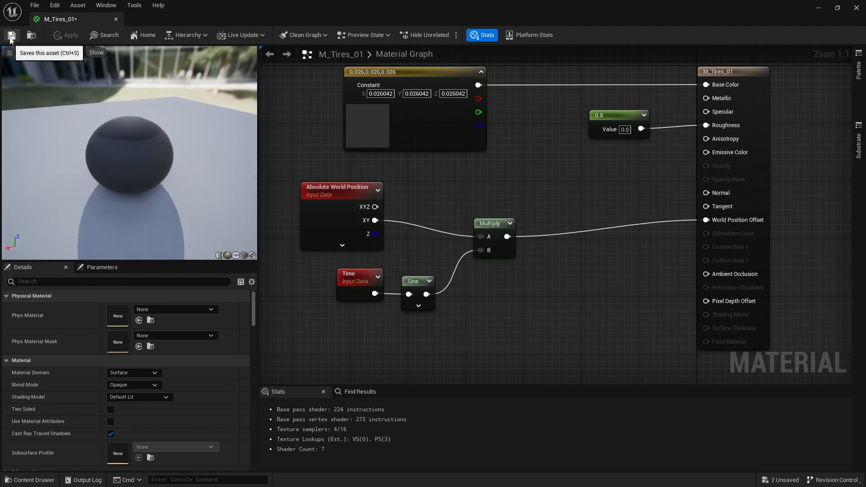
left_click(11, 37)
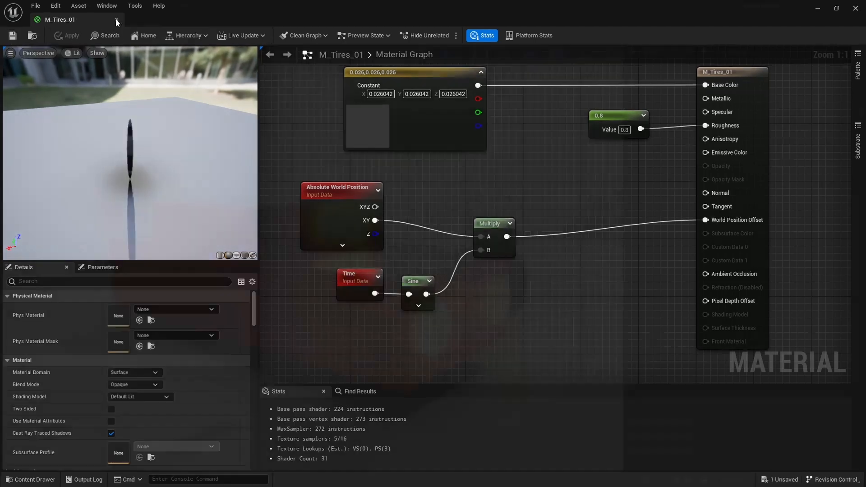
- Close the M_Tires_01 material editor and examine the animated wheels on the car in the level
left_click(116, 20)
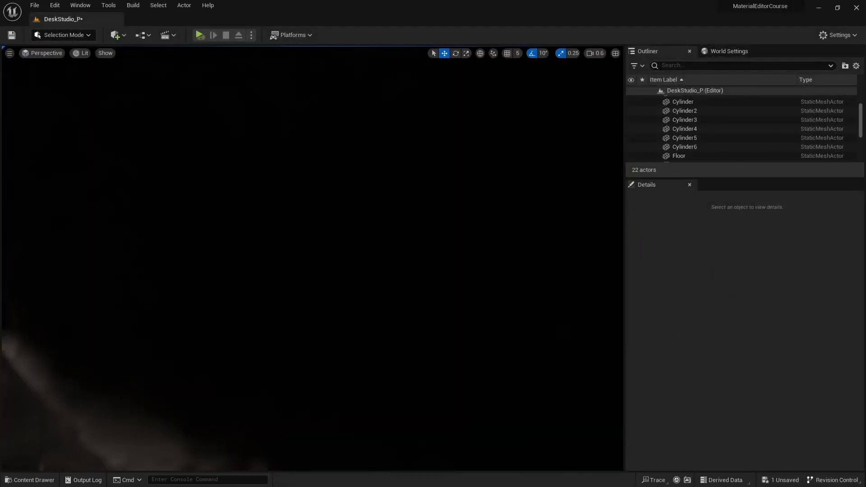
right_click_drag(312, 258, 261, 266)
scroll(313, 259, "up", 3)
mouse_move(331, 205)
right_mouse_down()
mouse_move(351, 205)
mouse_move(311, 206)
mouse_move(342, 211)
right_mouse_up()
key("alt+Tab")
key("alt+Tab")
key("alt+Tab")
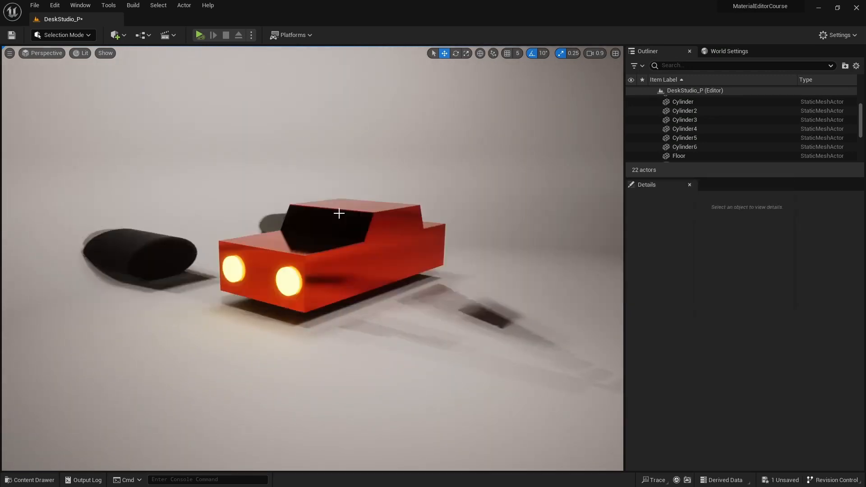
- Reopen the M_Tires_01 material and move the Time and Sine nodes farther from the Multiply node to make room
key("ctrl+space")
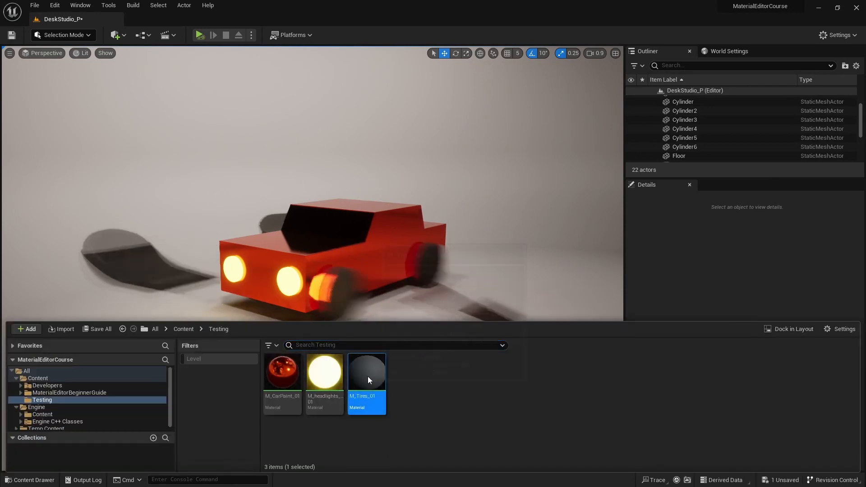
double_click(367, 377)
scroll(469, 241, "up", 5)
right_click_drag(469, 241, 463, 252)
left_click_drag(366, 254, 476, 296)
left_click_drag(420, 267, 376, 274)
left_click(430, 256)
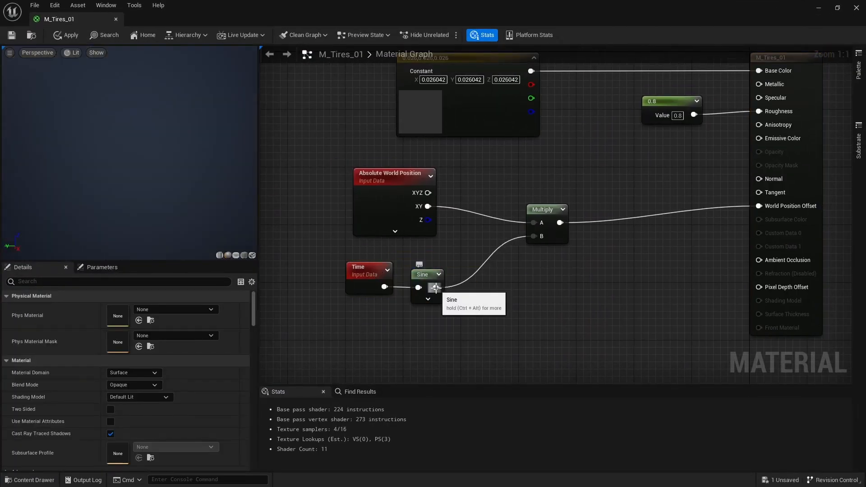
- Insert a Multiply node with B set to 0.1 between the Sine and the existing Multiply's B input, then apply and save
left_click_drag(440, 287, 477, 265)
type("mul")
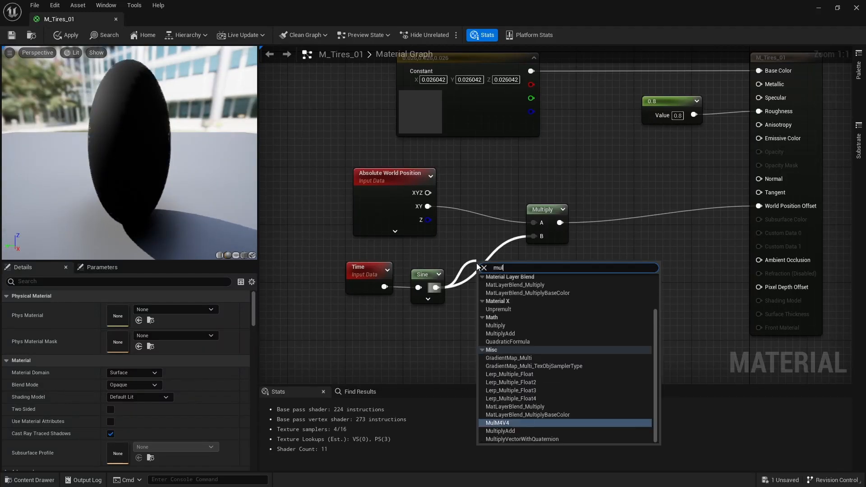
type("tiply")
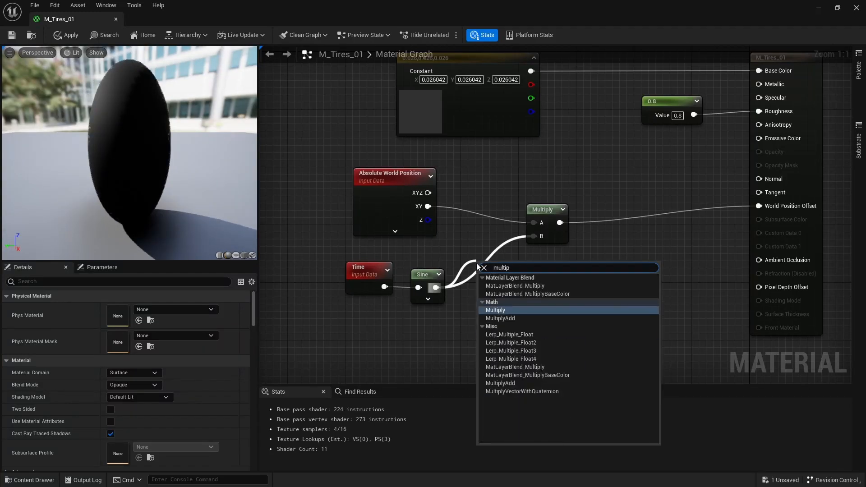
key("Return")
left_click(502, 294)
type("0.1")
key("Return")
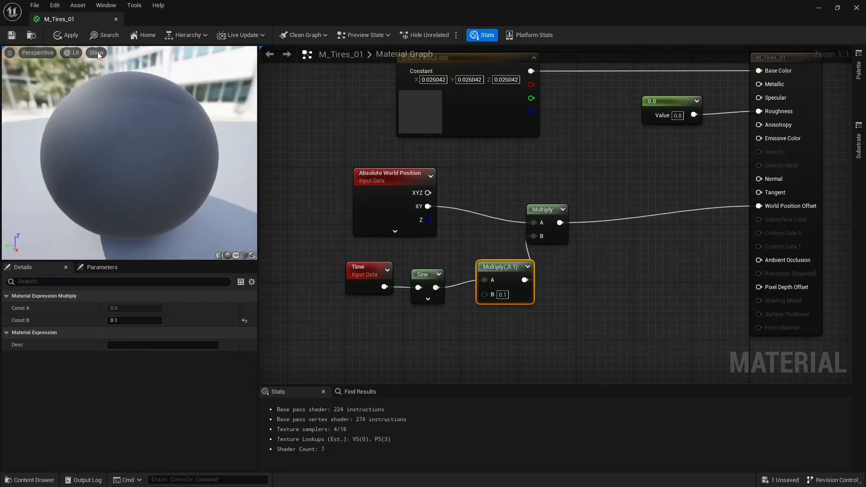
left_click(67, 35)
left_click(11, 36)
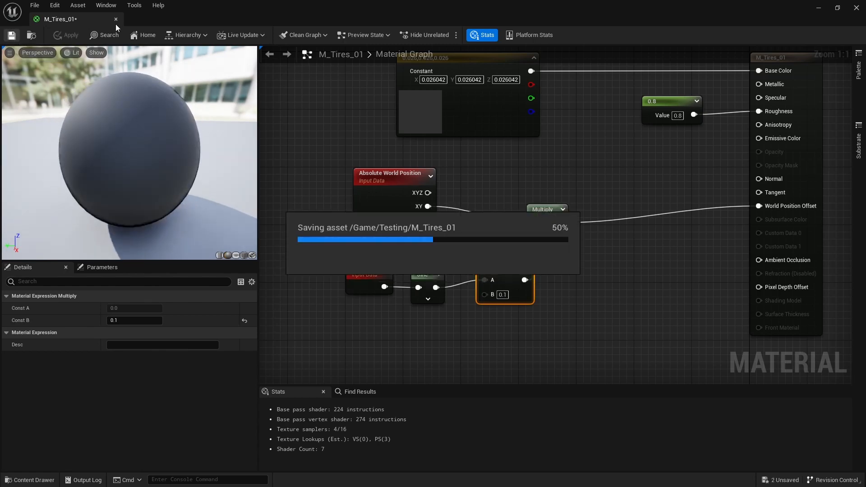
- Move the material editor aside and examine the wheels' motion on the car together with the tire material graph
left_click_drag(242, 8, 668, 77)
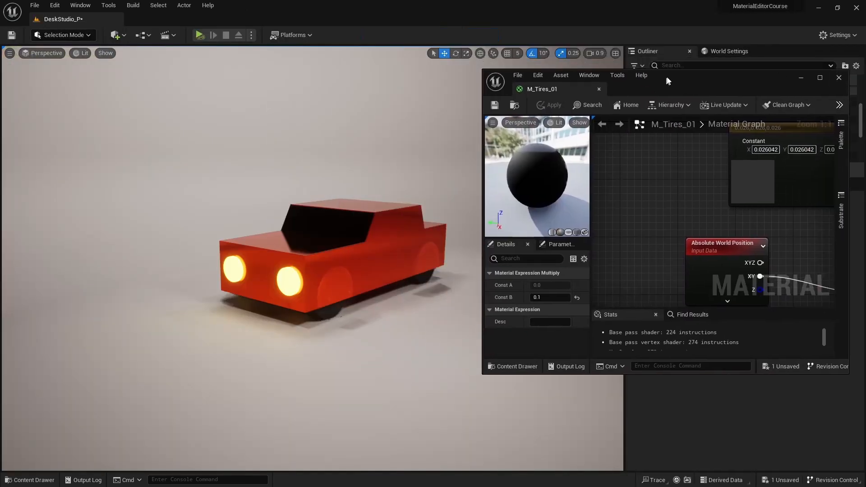
right_click_drag(442, 266, 456, 266)
left_click_drag(293, 294, 383, 286, "alt")
left_click_drag(312, 299, 260, 299, "alt")
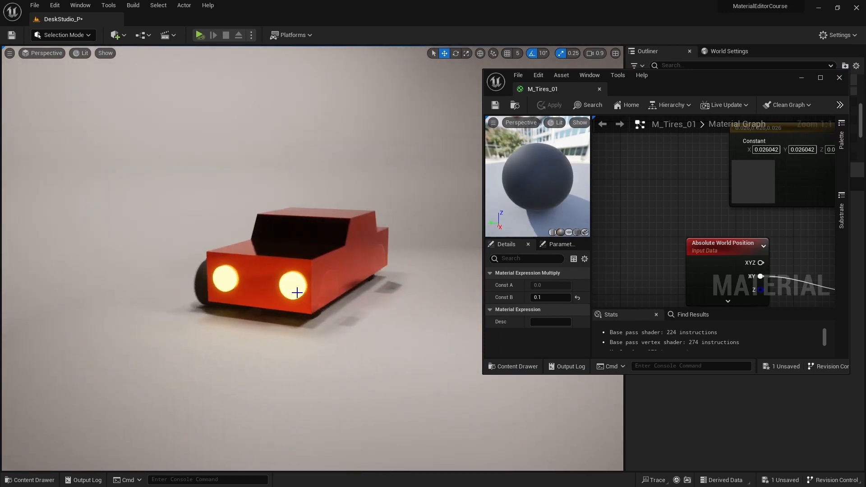
scroll(653, 245, "down", 5)
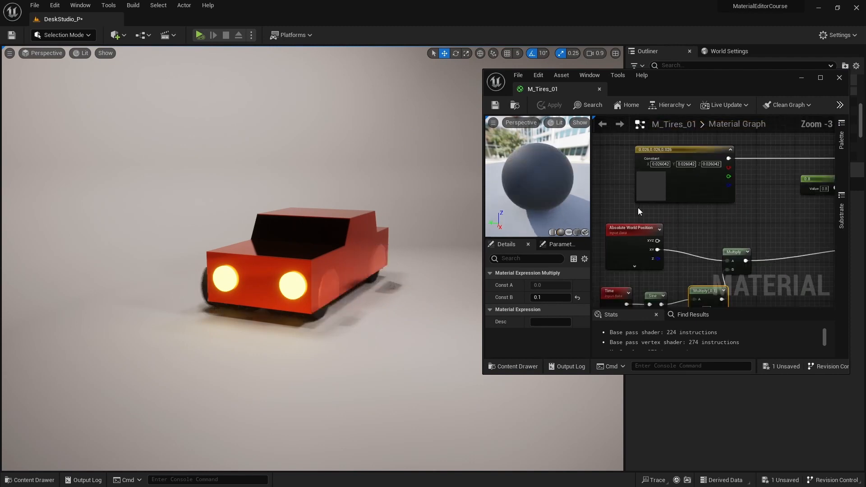
scroll(744, 219, "up", 3)
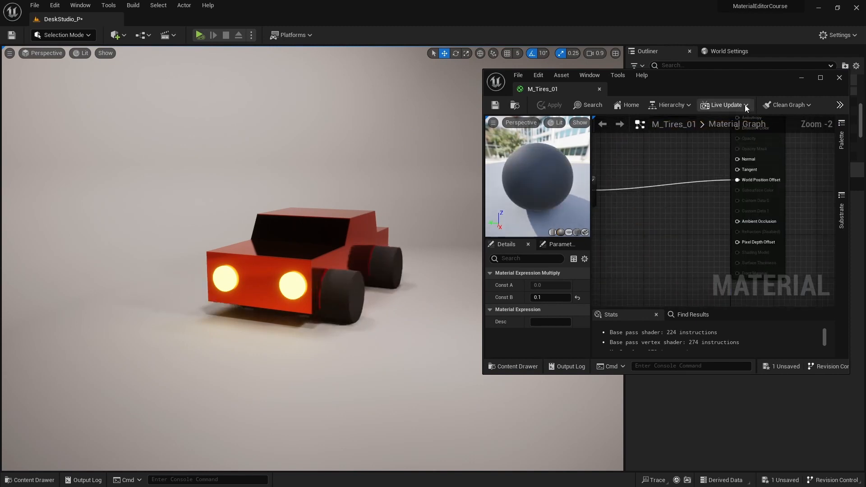
- Return the material editor to full size and disconnect the Multiply result from the World Position Offset input
left_click_drag(739, 77, 618, 91)
double_click(616, 91)
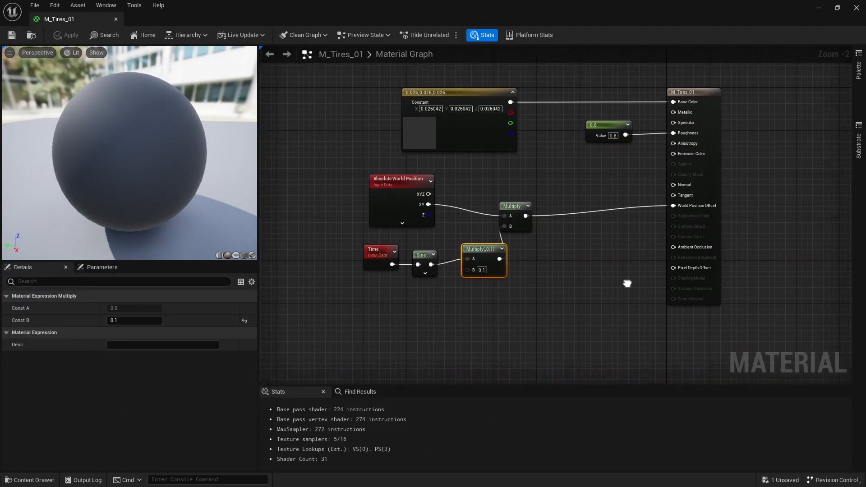
left_click(514, 300)
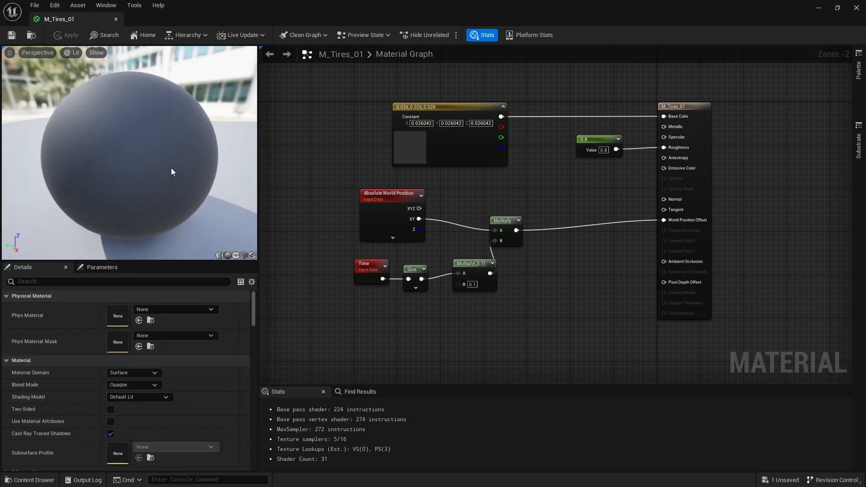
left_click(664, 220, "alt")
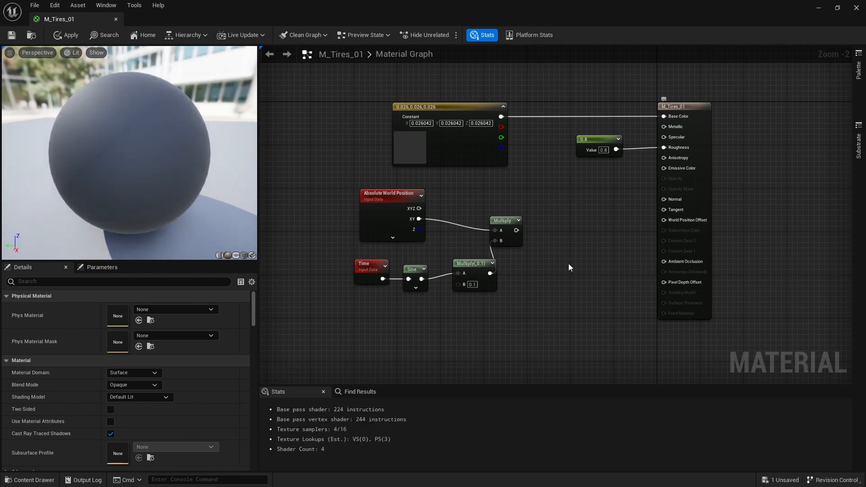
right_click_drag(577, 265, 586, 235)
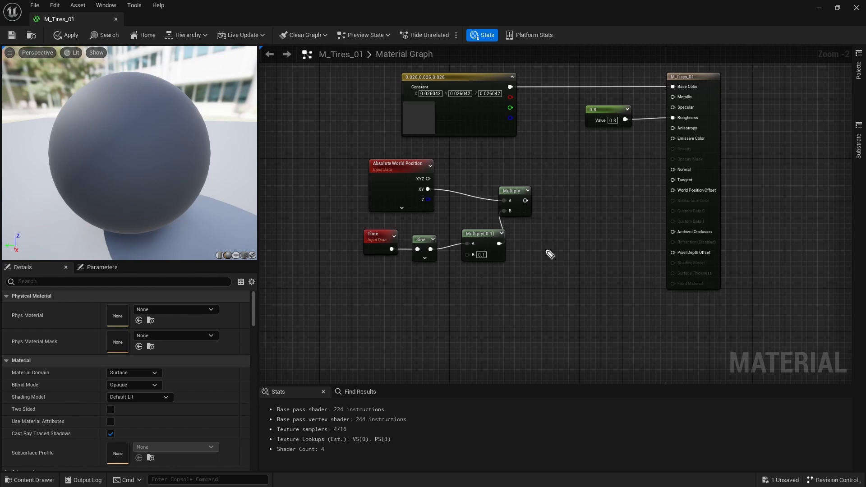
mouse_move(477, 279)
left_mouse_down()
mouse_move(505, 293)
mouse_move(515, 335)
mouse_move(542, 303)
mouse_move(597, 332)
left_mouse_up()
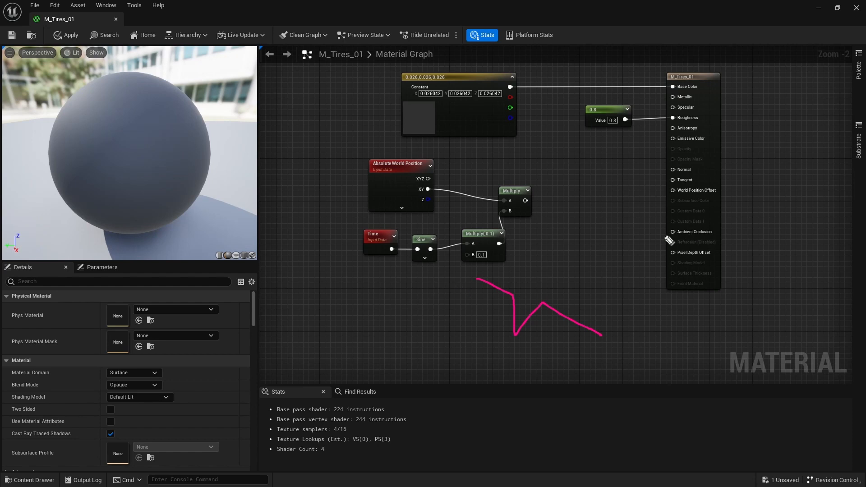
left_click_drag(606, 261, 578, 314)
mouse_move(607, 259)
left_mouse_down()
mouse_move(578, 316)
mouse_move(573, 244)
left_mouse_up()
mouse_move(551, 304)
left_mouse_down()
mouse_move(554, 282)
mouse_move(550, 307)
left_mouse_up()
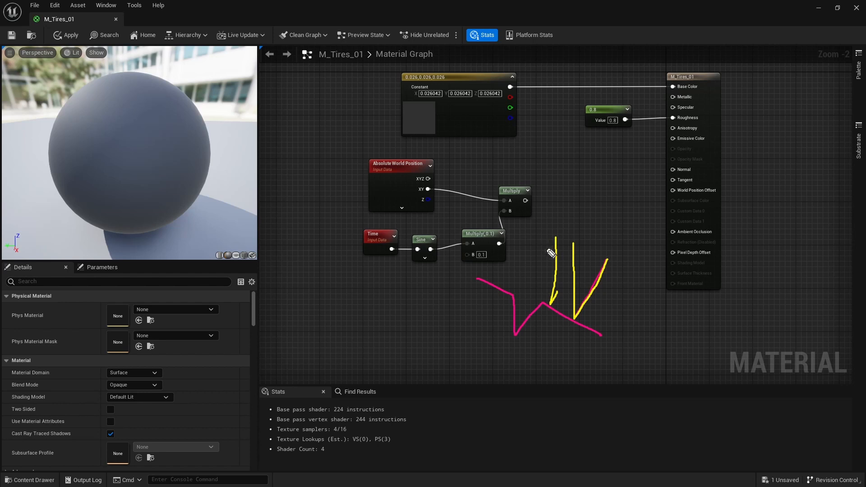
mouse_move(549, 264)
left_mouse_down()
mouse_move(529, 321)
mouse_move(520, 310)
mouse_move(537, 310)
left_mouse_up()
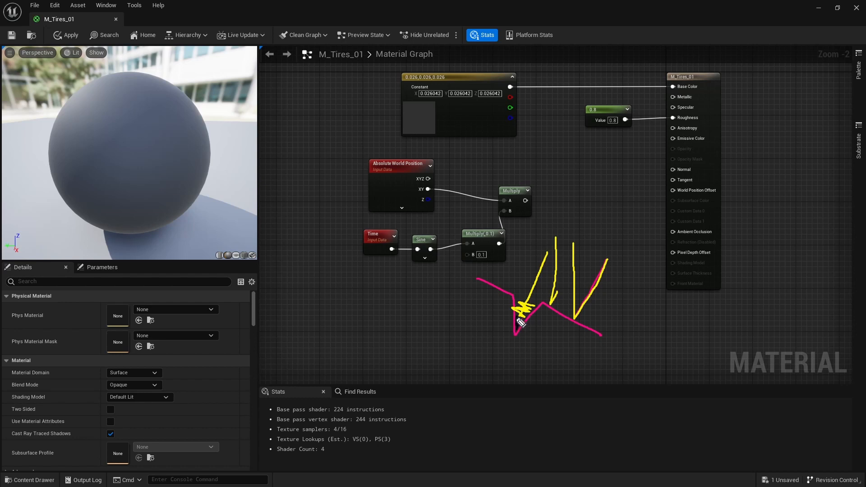
left_click_drag(528, 319, 523, 329)
left_click_drag(525, 263, 519, 314)
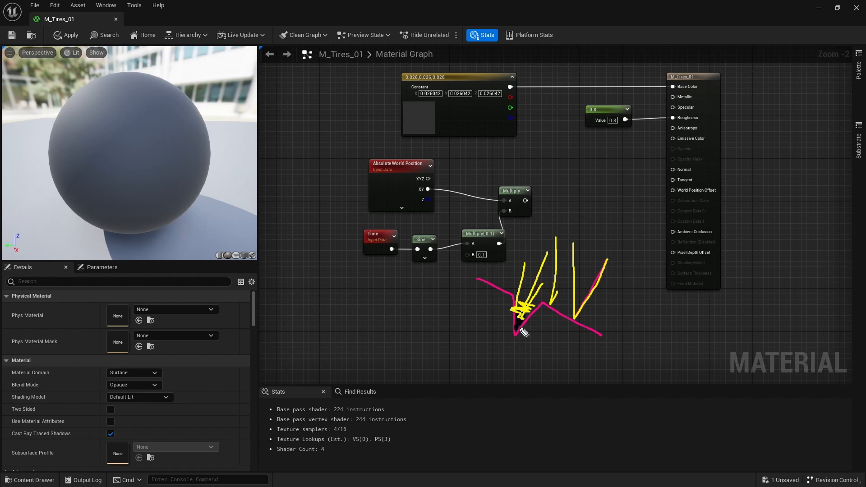
mouse_move(666, 236)
left_mouse_down()
mouse_move(725, 234)
mouse_move(653, 231)
left_mouse_up()
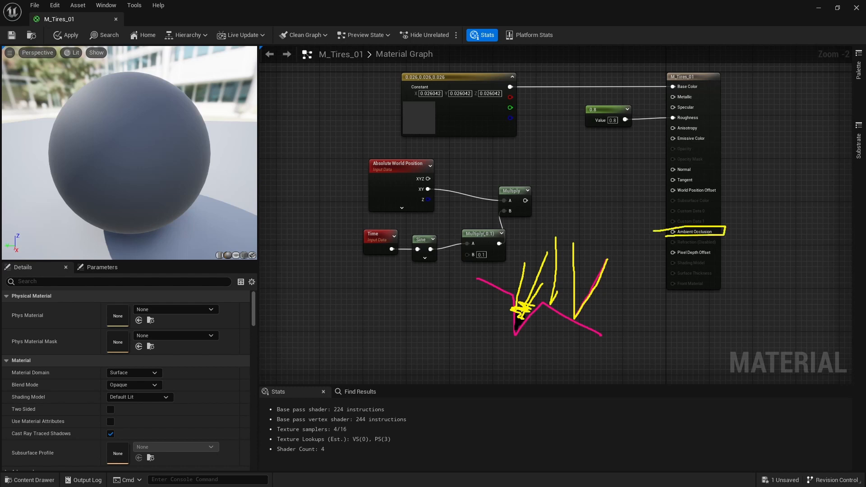
key("Escape")
mouse_move(545, 213)
left_mouse_down()
mouse_move(543, 271)
mouse_move(613, 206)
left_mouse_up()
mouse_move(559, 221)
left_mouse_down()
mouse_move(600, 251)
mouse_move(551, 217)
mouse_move(570, 235)
mouse_move(559, 228)
mouse_move(569, 224)
mouse_move(562, 247)
left_mouse_up()
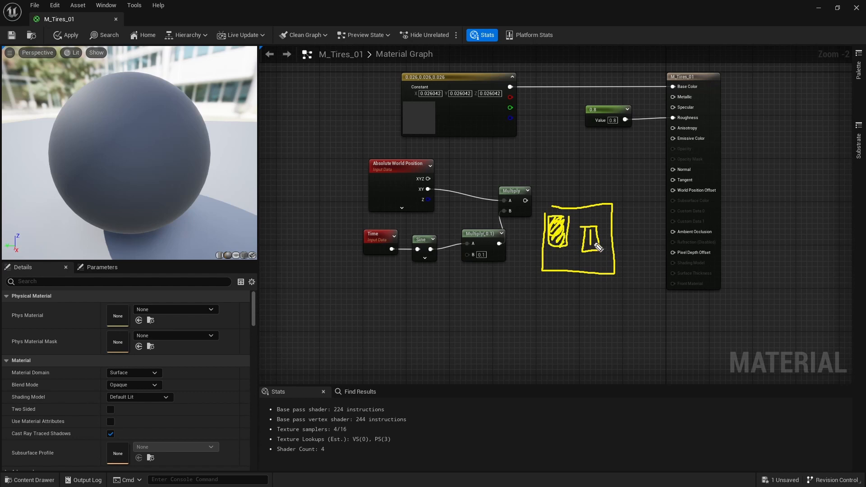
left_click_drag(540, 281, 527, 362)
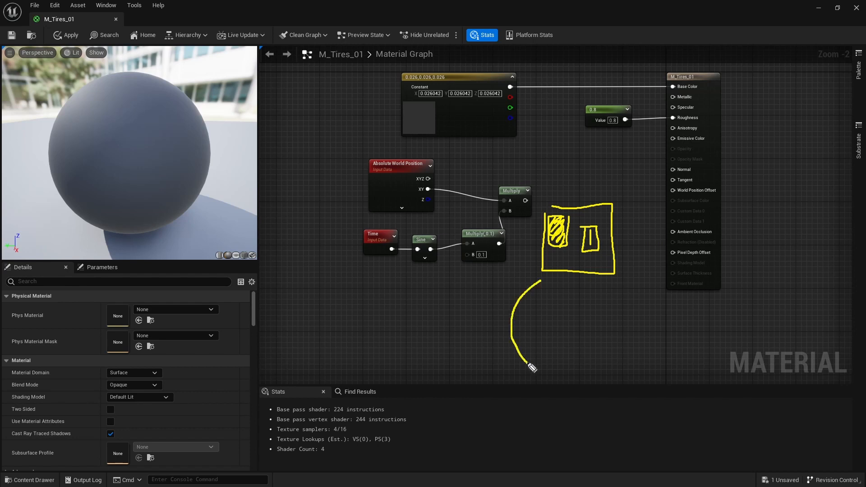
mouse_move(528, 284)
left_mouse_down()
mouse_move(514, 272)
mouse_move(510, 284)
left_mouse_up()
mouse_move(510, 300)
left_mouse_down()
mouse_move(497, 298)
mouse_move(492, 312)
left_mouse_up()
mouse_move(504, 330)
left_mouse_down()
mouse_move(489, 338)
mouse_move(501, 352)
left_mouse_up()
left_click_drag(518, 359, 511, 369)
mouse_move(512, 312)
left_mouse_down()
mouse_move(523, 320)
mouse_move(514, 330)
left_mouse_up()
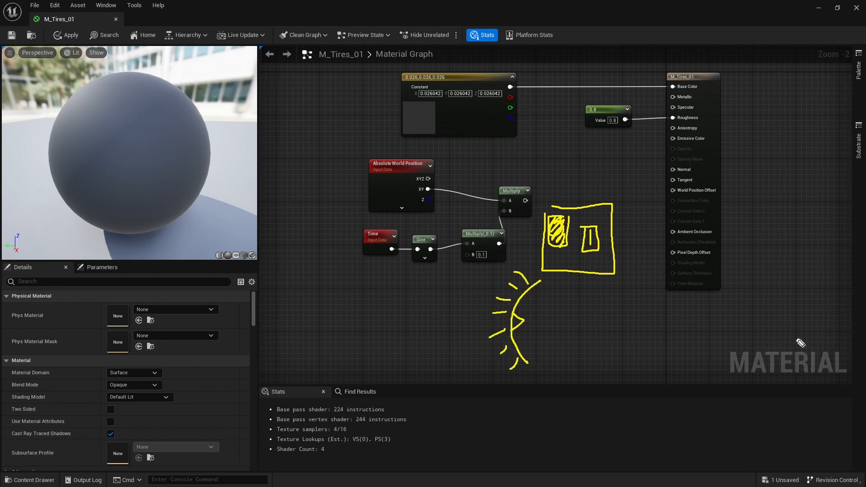
left_click_drag(367, 316, 522, 321)
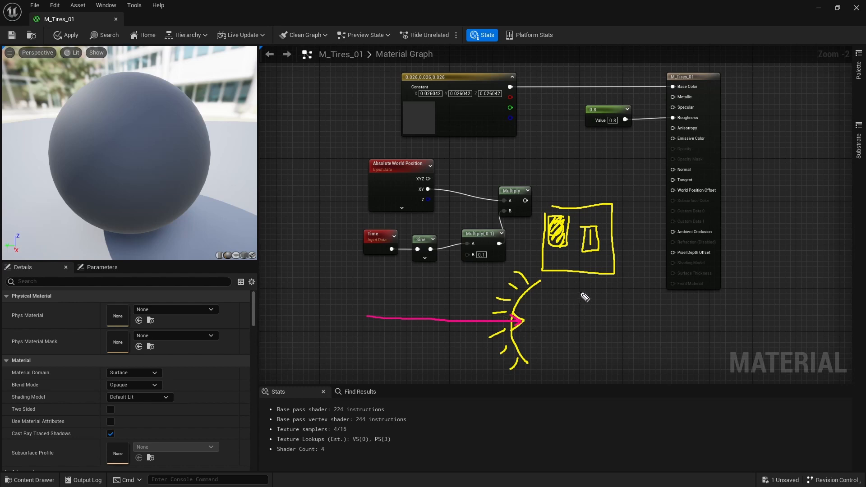
left_click_drag(624, 290, 598, 368)
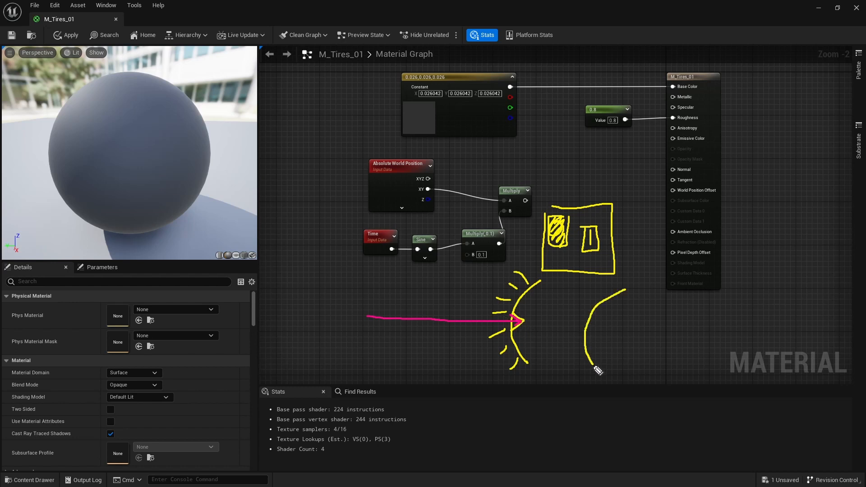
mouse_move(587, 320)
left_mouse_down()
mouse_move(607, 334)
mouse_move(581, 341)
mouse_move(555, 330)
mouse_move(602, 333)
left_mouse_up()
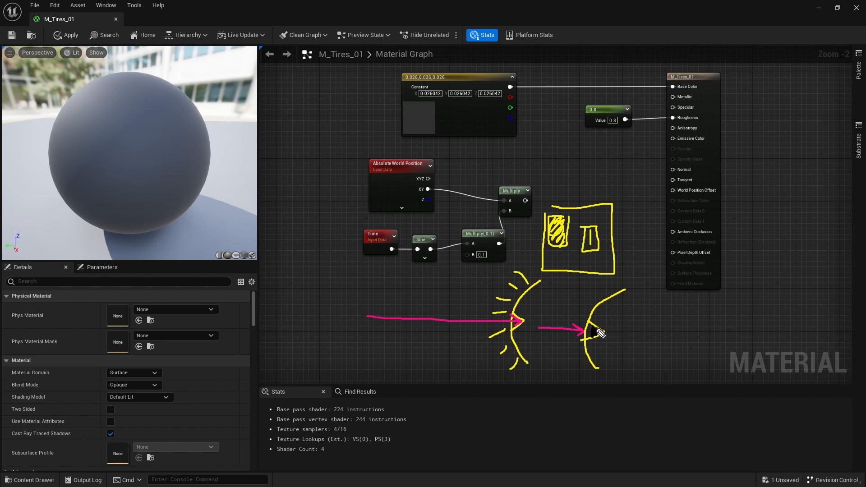
mouse_move(669, 238)
left_mouse_down()
mouse_move(726, 235)
mouse_move(666, 232)
left_mouse_up()
left_click_drag(591, 312, 608, 308)
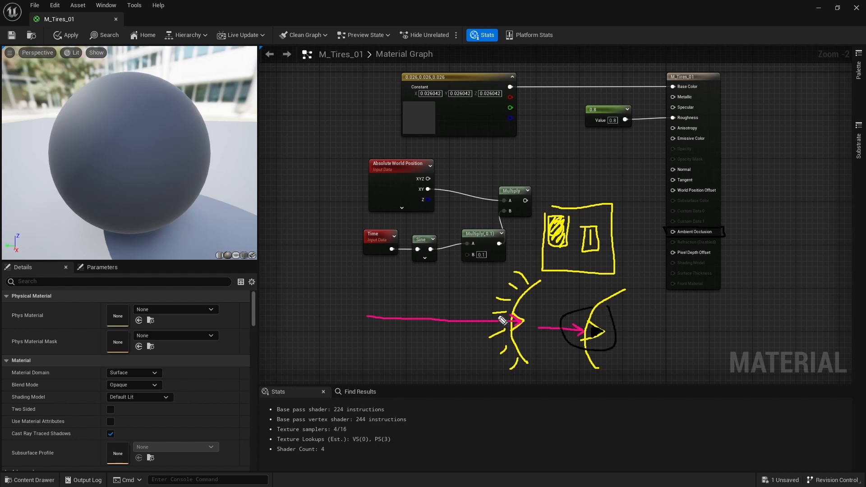
left_click_drag(500, 301, 503, 297)
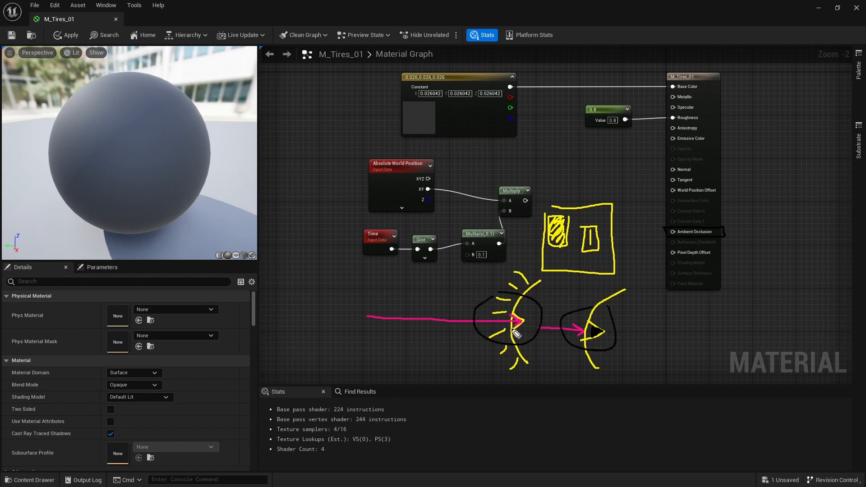
key("Escape")
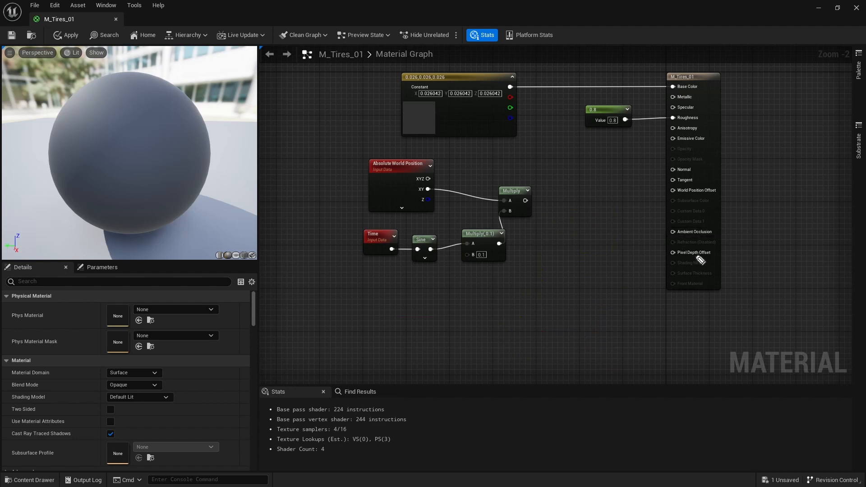
mouse_move(656, 257)
left_mouse_down()
mouse_move(751, 253)
mouse_move(743, 251)
left_mouse_up()
key("Escape")
- Move the material editor aside so the car can be seen and apply the M_Tires_01 changes
scroll(572, 218, "down", 3)
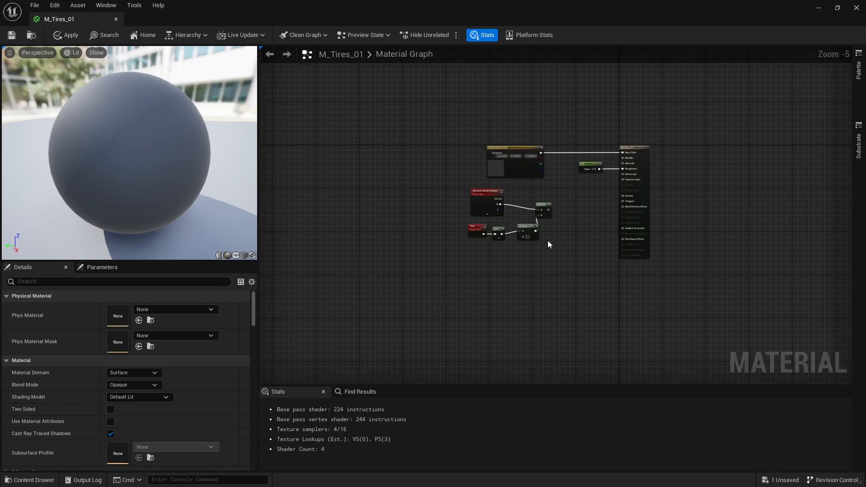
left_click_drag(325, 18, 578, 169)
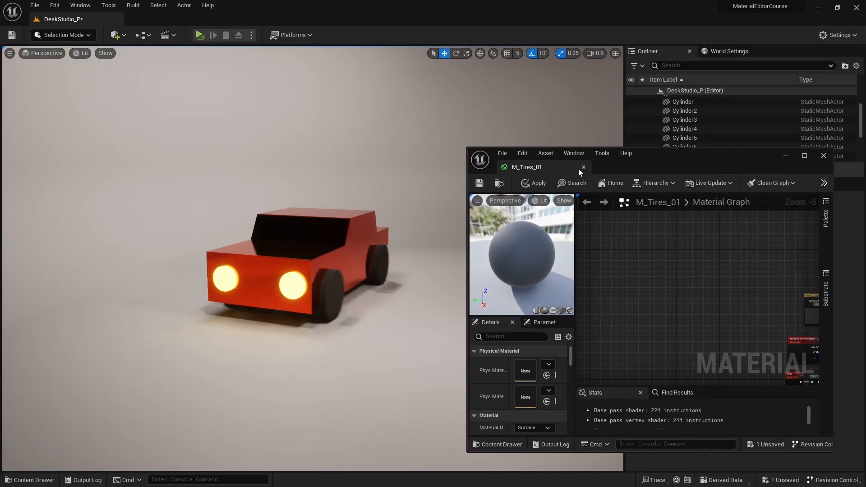
left_click(530, 183)
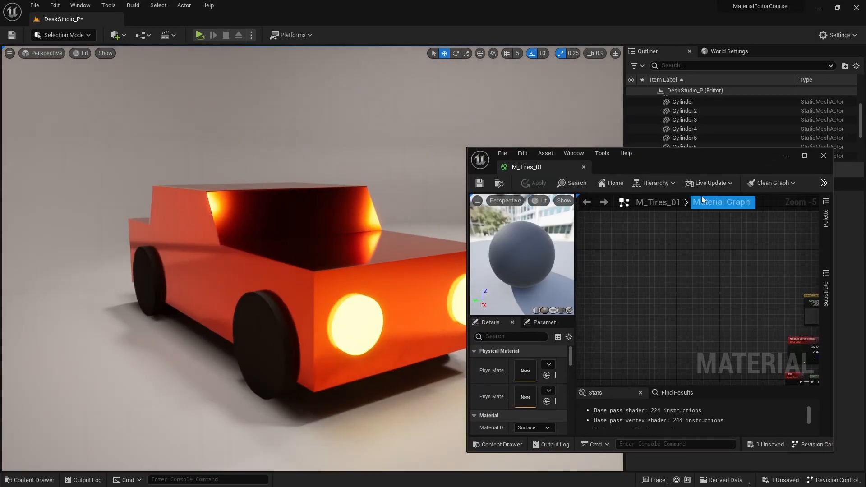
- Put the material editor away and examine the car with its paint, headlight and tire materials in the level
left_click_drag(714, 159, 594, 131)
double_click(595, 132)
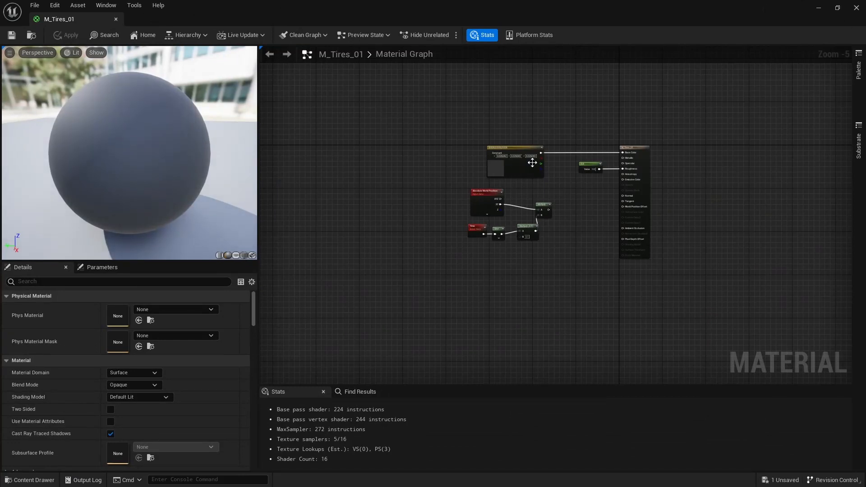
left_click_drag(489, 17, 442, 61)
left_click(631, 43)
right_click_drag(537, 252, 536, 258)
mouse_move(537, 258)
left_mouse_down("alt")
mouse_move(573, 285)
mouse_move(563, 221)
mouse_move(543, 273)
mouse_move(541, 259)
left_mouse_up("alt")
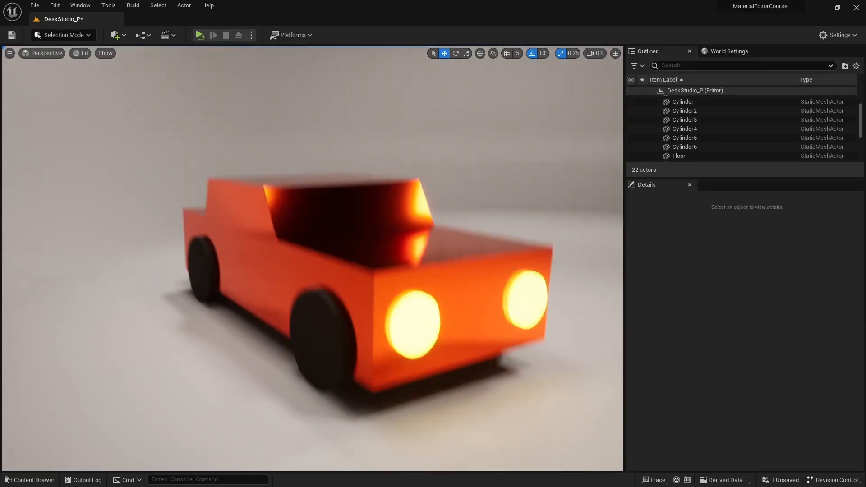
right_click_drag(337, 266, 356, 257)
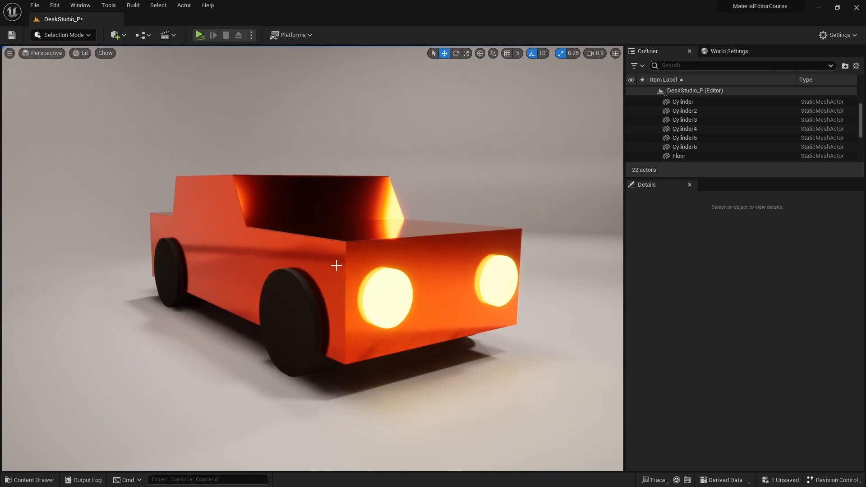